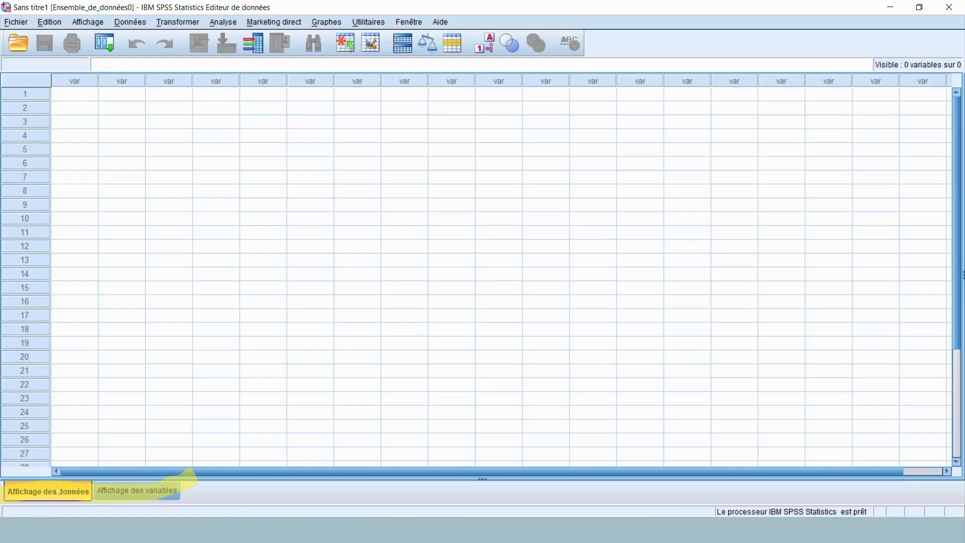
# Step: Look at the variable view and the data view in turn, ending in the variable view
pyautogui.click(115, 495)
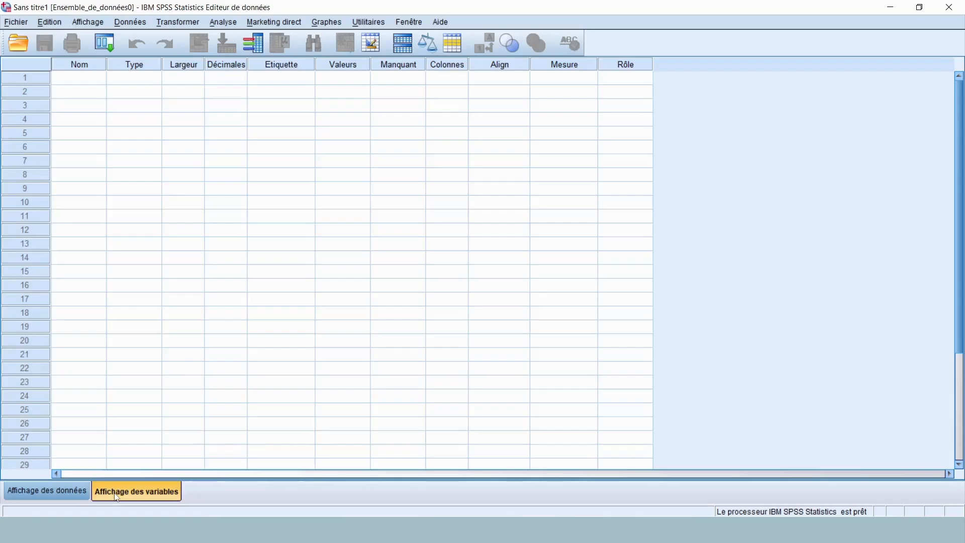
pyautogui.click(62, 499)
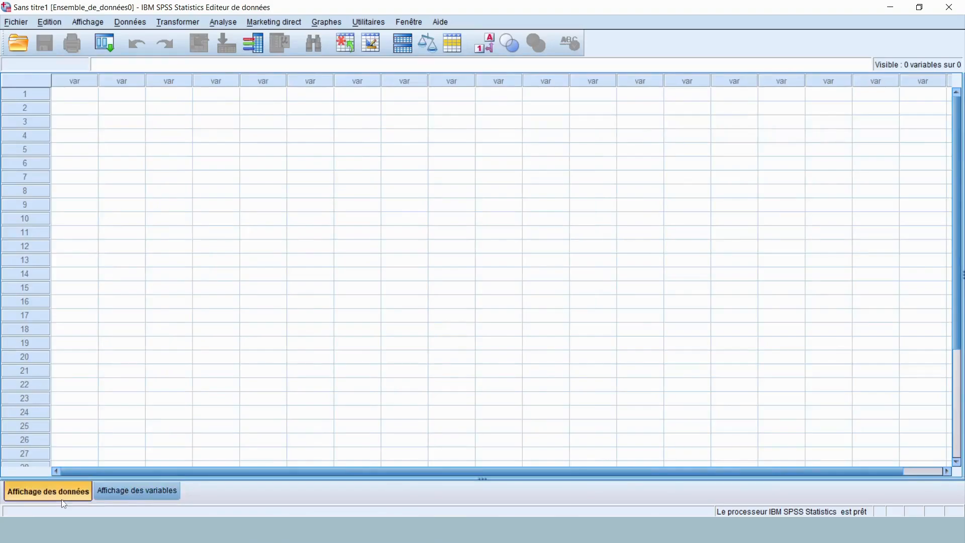
pyautogui.click(126, 497)
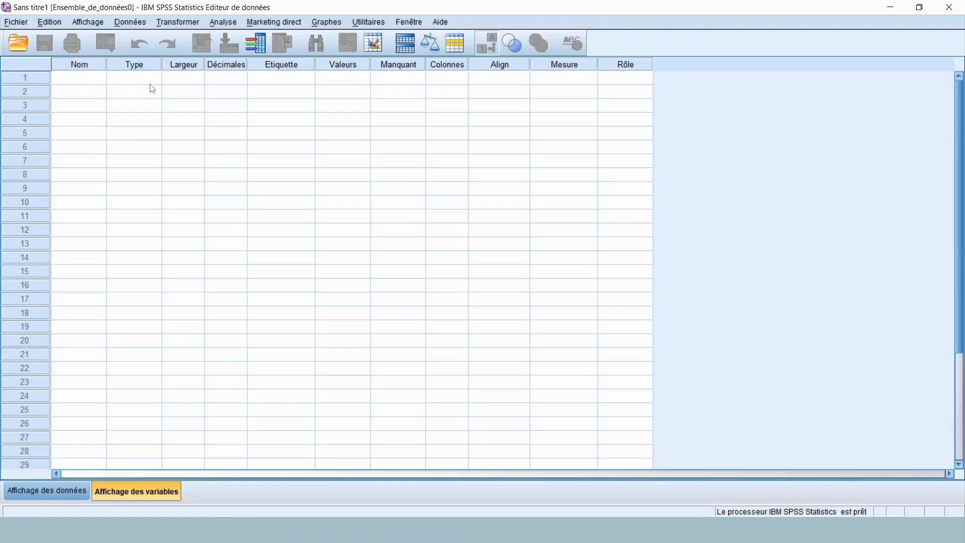
# Step: Try to name the first variable "2nom", beginning with a digit
pyautogui.click(92, 81)
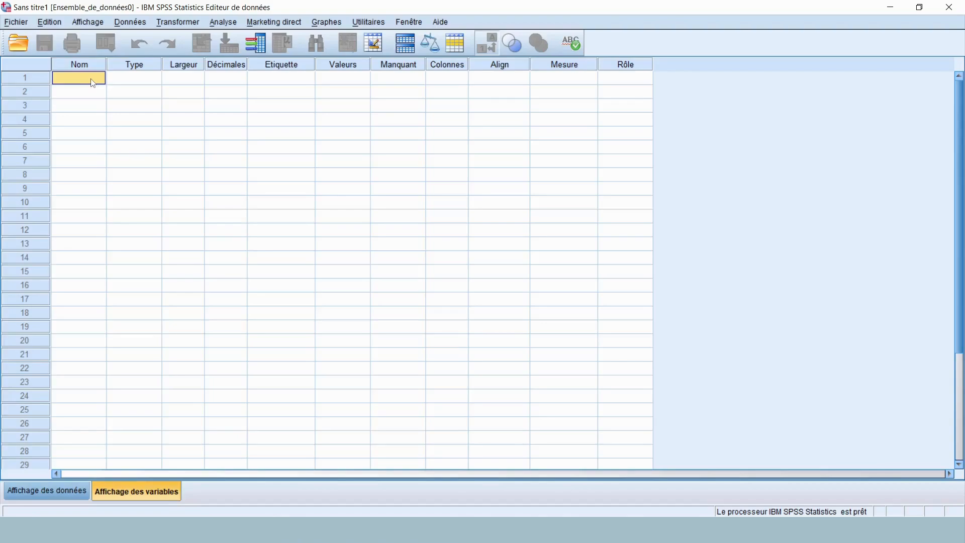
pyautogui.write('nom')
pyautogui.press('BackSpace')
pyautogui.press('BackSpace')
pyautogui.press('BackSpace')
pyautogui.write('2nom')
pyautogui.press('Tab')
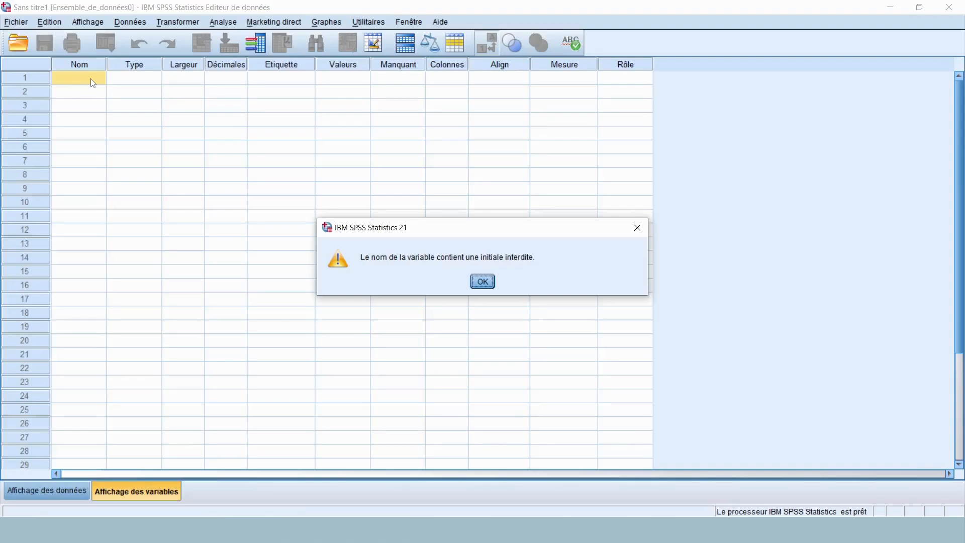
pyautogui.press('Return')
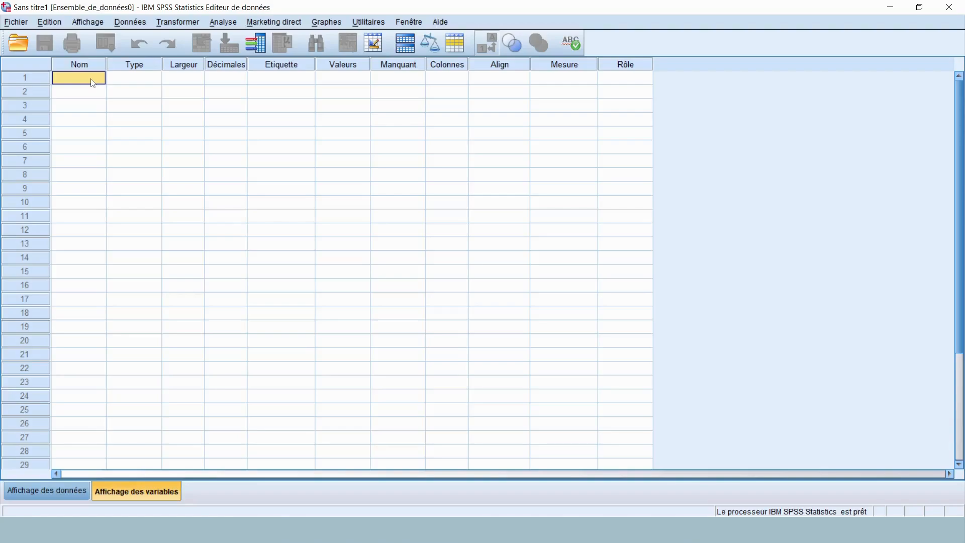
# Step: Try to name the first variable "nom/", including a slash
pyautogui.write('nom/')
pyautogui.press('Return')
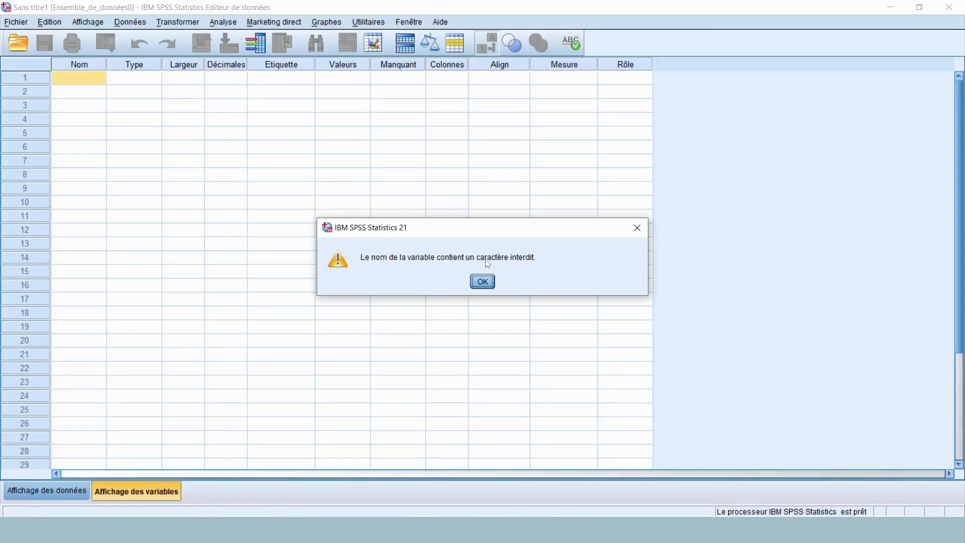
pyautogui.press('Return')
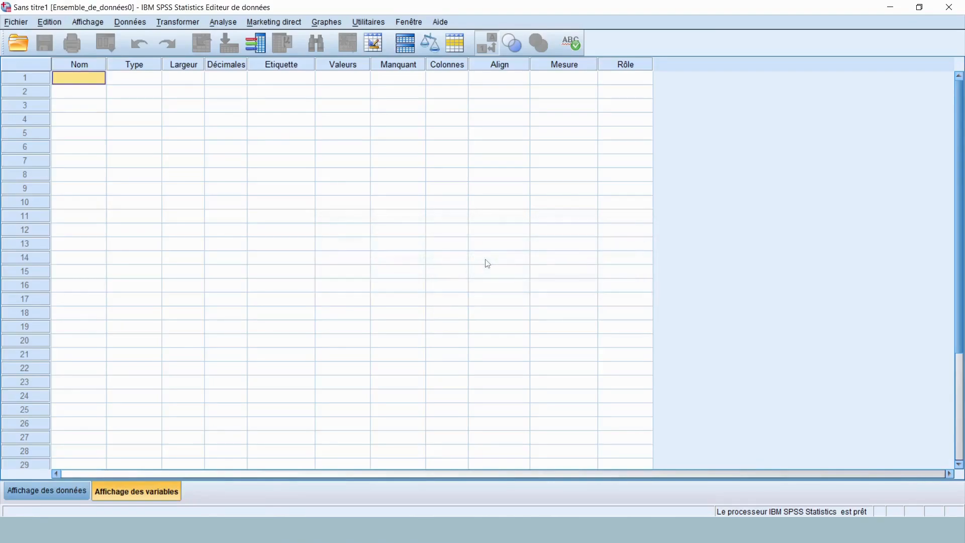
# Step: Try to name the first variable "nom répondant", including a space
pyautogui.write('nom réô')
pyautogui.press('BackSpace')
pyautogui.write('pondant')
pyautogui.press('Return')
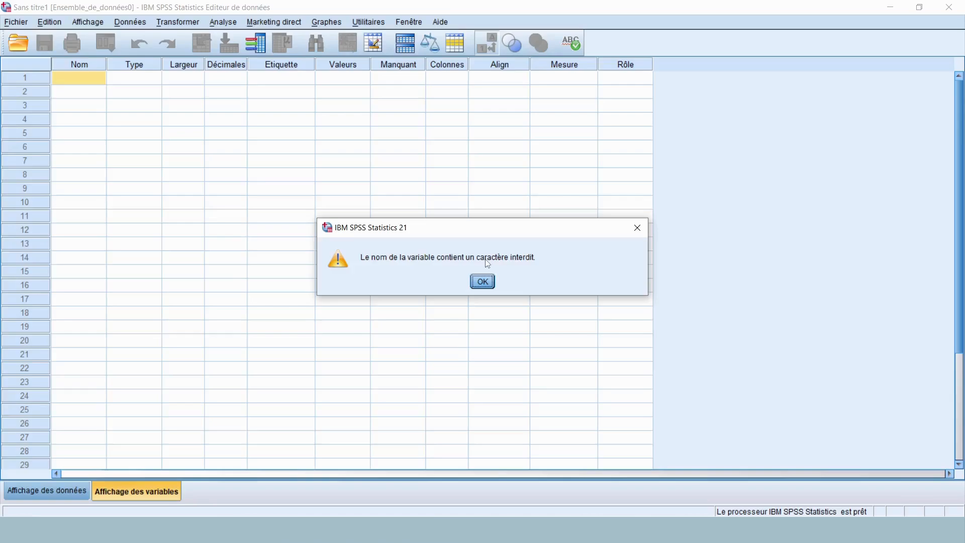
pyautogui.press('Return')
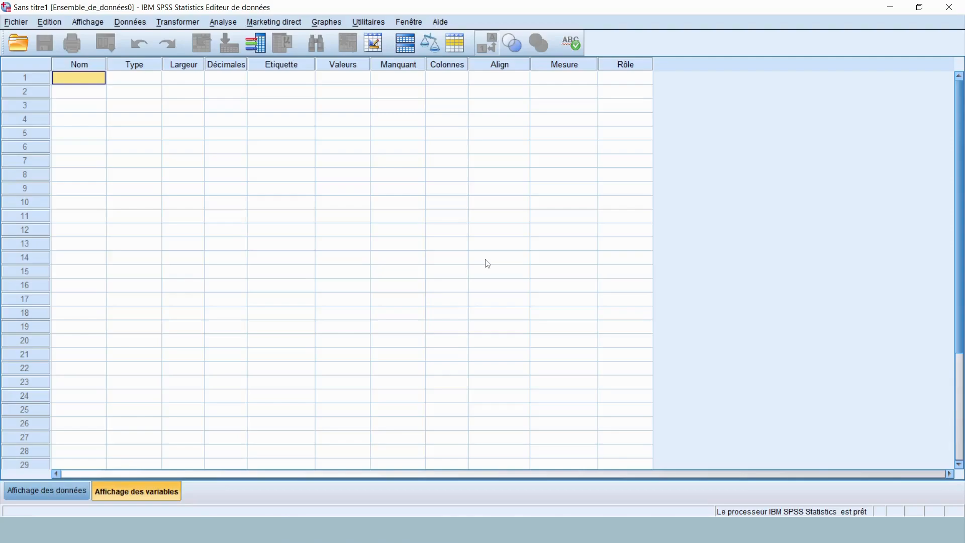
# Step: Name the first variable "nomrép"
pyautogui.write('nom')
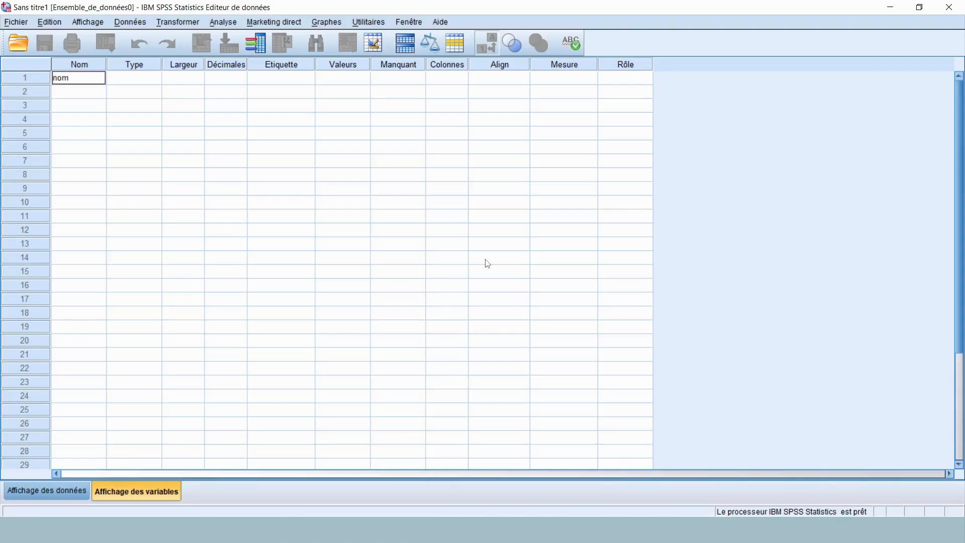
pyautogui.write('rép')
pyautogui.press('Tab')
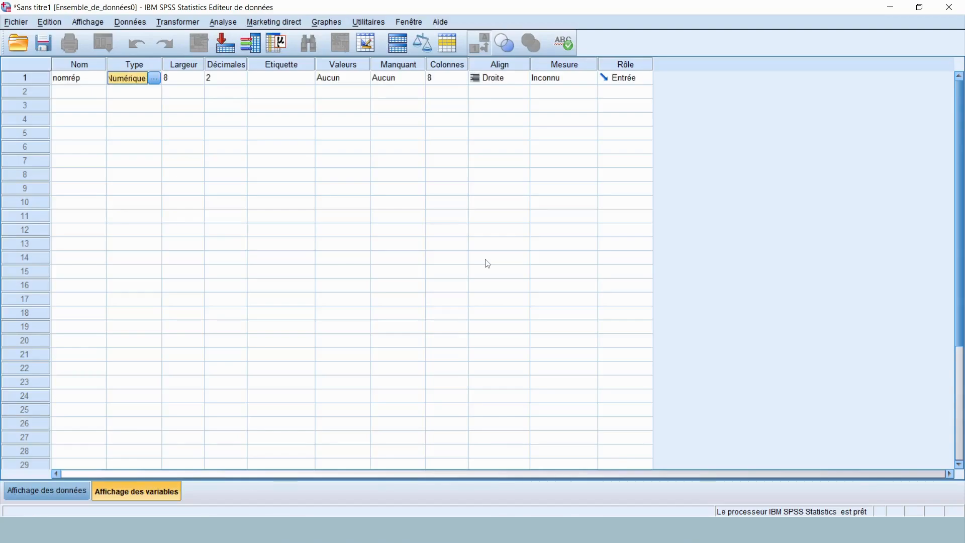
# Step: Rename the first variable as "nom01"
pyautogui.hotkey('shift', 'Tab')
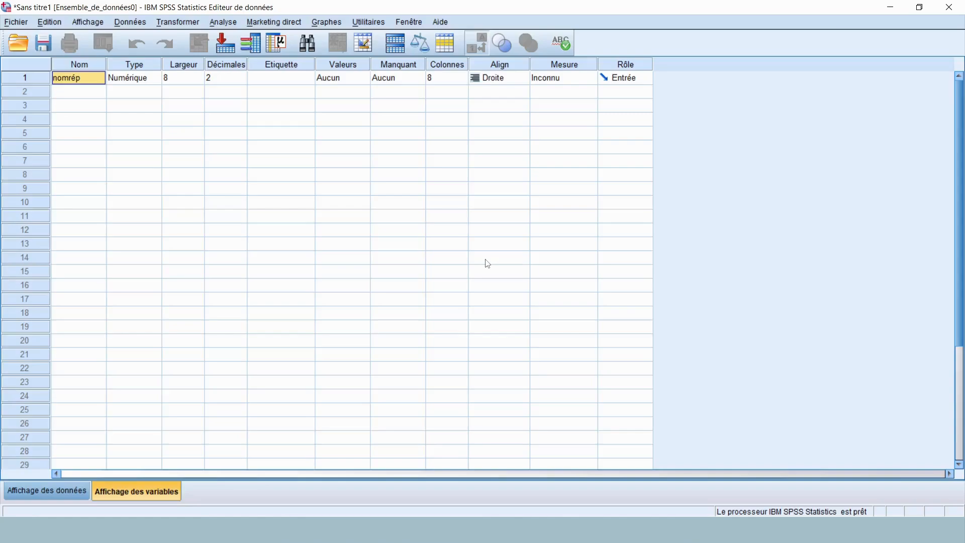
pyautogui.write('NOM')
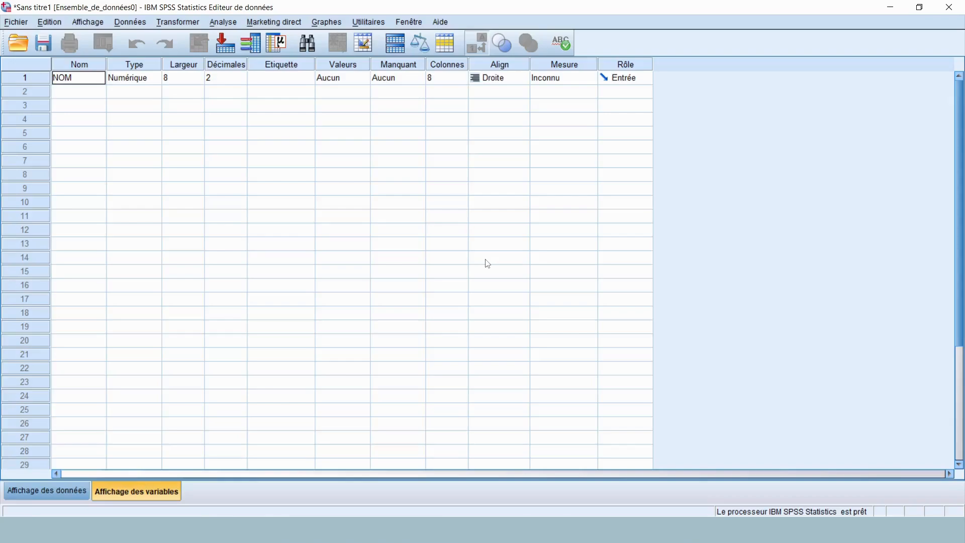
pyautogui.press('BackSpace')
pyautogui.press('BackSpace')
pyautogui.press('BackSpace')
pyautogui.write('N')
pyautogui.press('BackSpace')
pyautogui.write('nom')
pyautogui.write('rep')
pyautogui.press('BackSpace')
pyautogui.press('BackSpace')
pyautogui.press('BackSpace')
pyautogui.press('BackSpace')
pyautogui.press('BackSpace')
pyautogui.write('om0')
pyautogui.press('Tab')
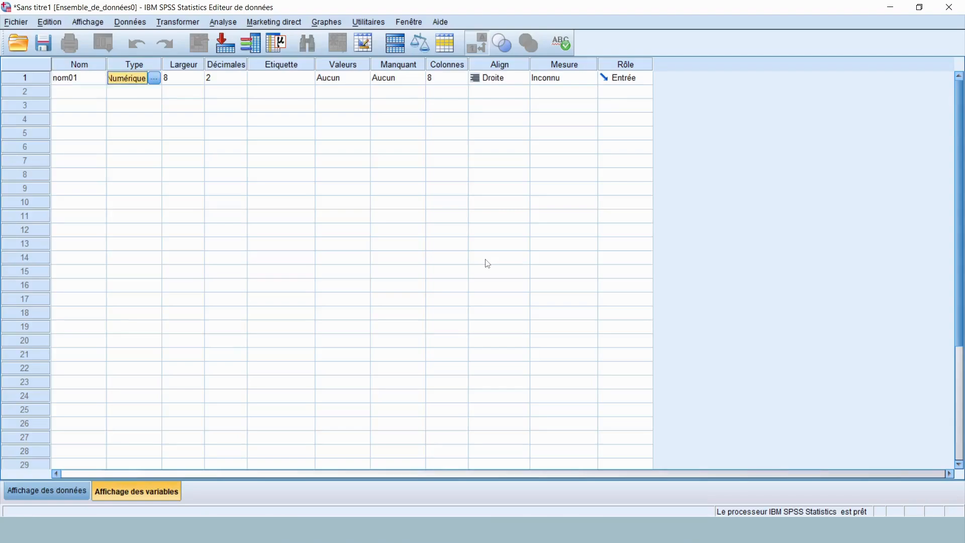
# Step: Rename the first variable as "NomRepondant" and widen the Nom column to fit the full name
pyautogui.hotkey('shift', 'Tab')
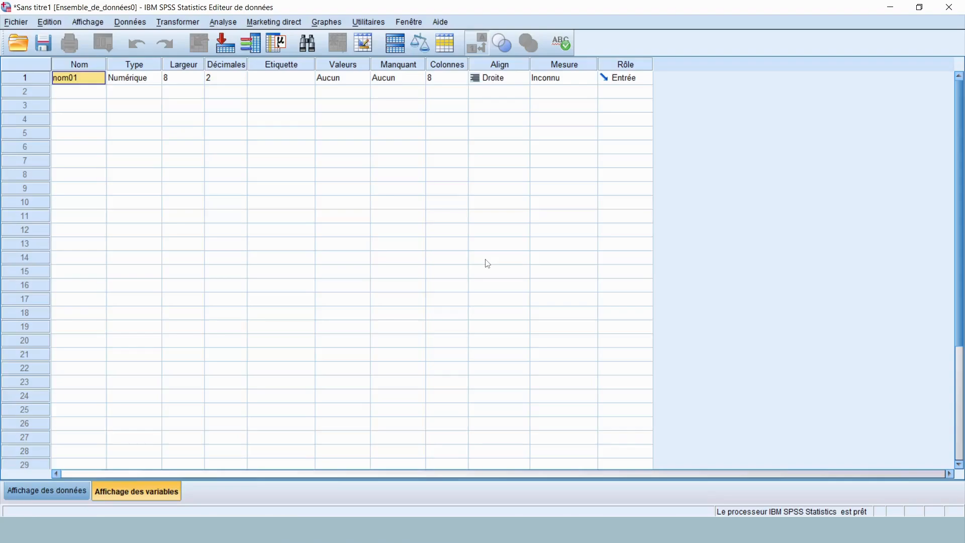
pyautogui.write('Nom')
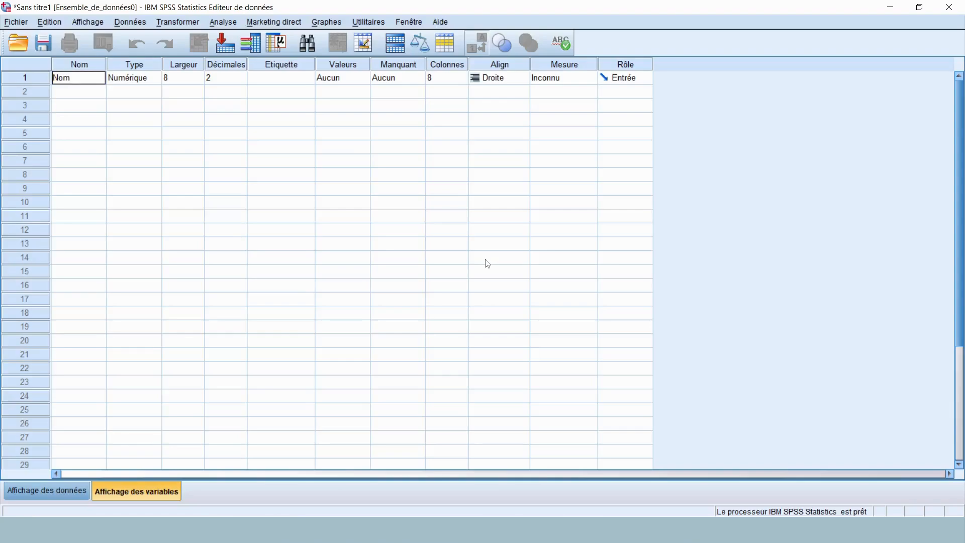
pyautogui.write('Repondant')
pyautogui.press('Return')
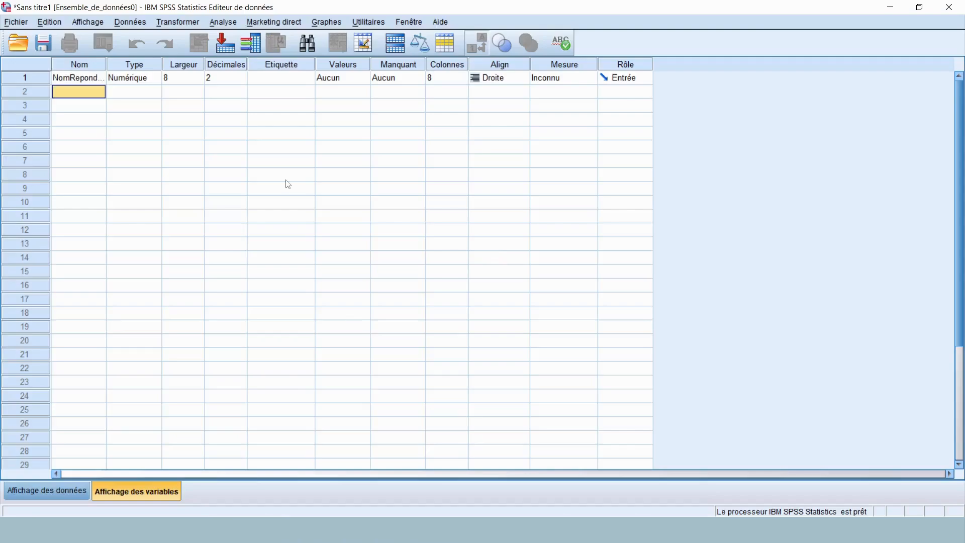
pyautogui.press('Up')
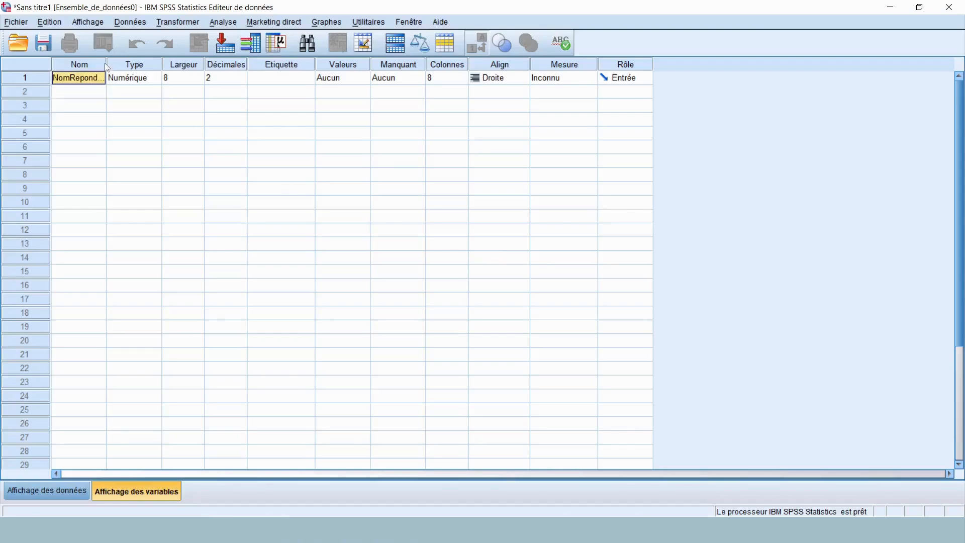
pyautogui.moveTo(105, 64); pyautogui.dragTo(125, 63)
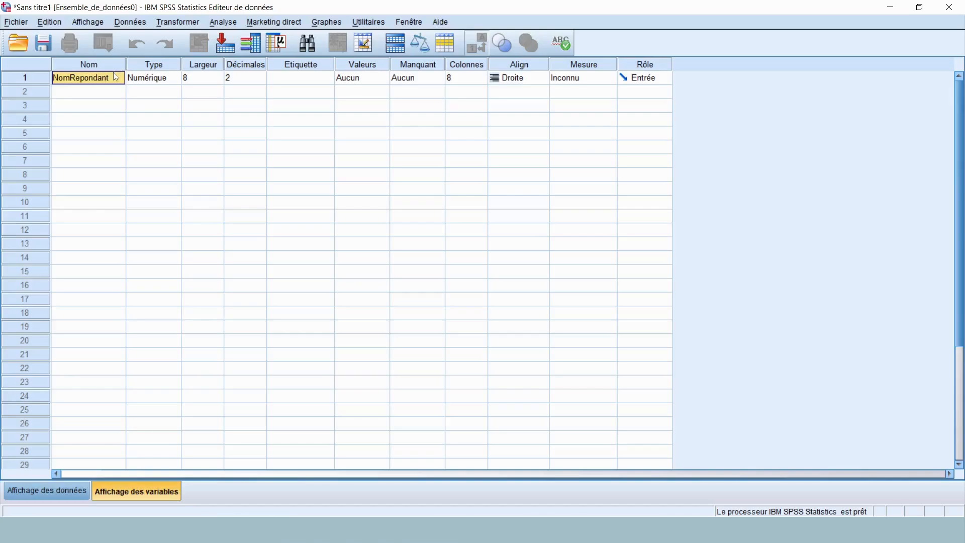
# Step: Insert an underscore in the first variable's name so that it reads "Nom_Repondant"
pyautogui.doubleClick(71, 78)
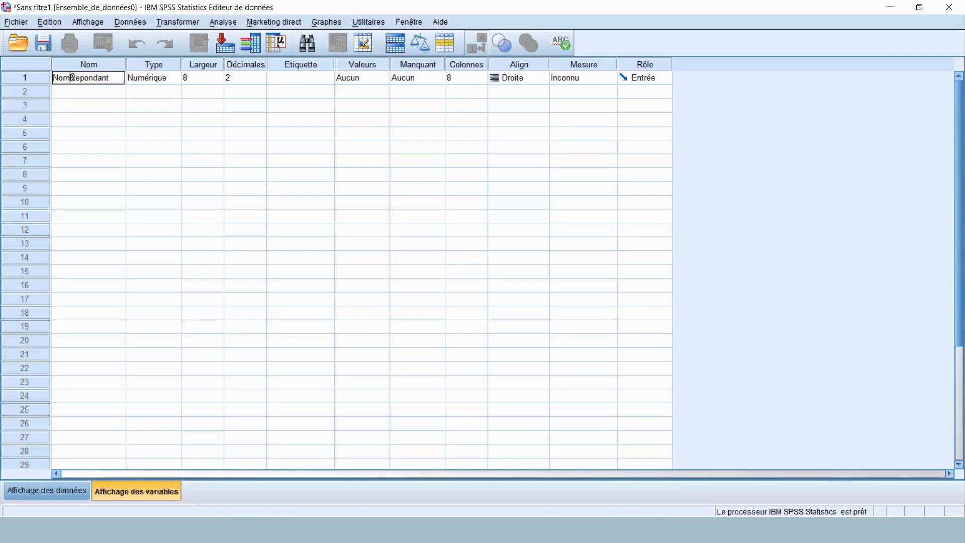
pyautogui.write('_')
pyautogui.press('Tab')
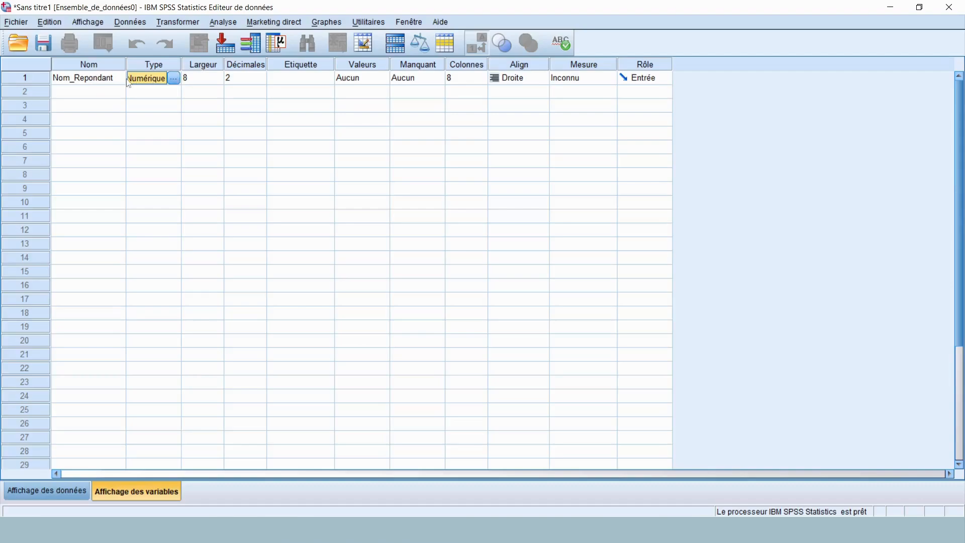
pyautogui.press('Tab')
pyautogui.press('Tab')
pyautogui.press('Tab')
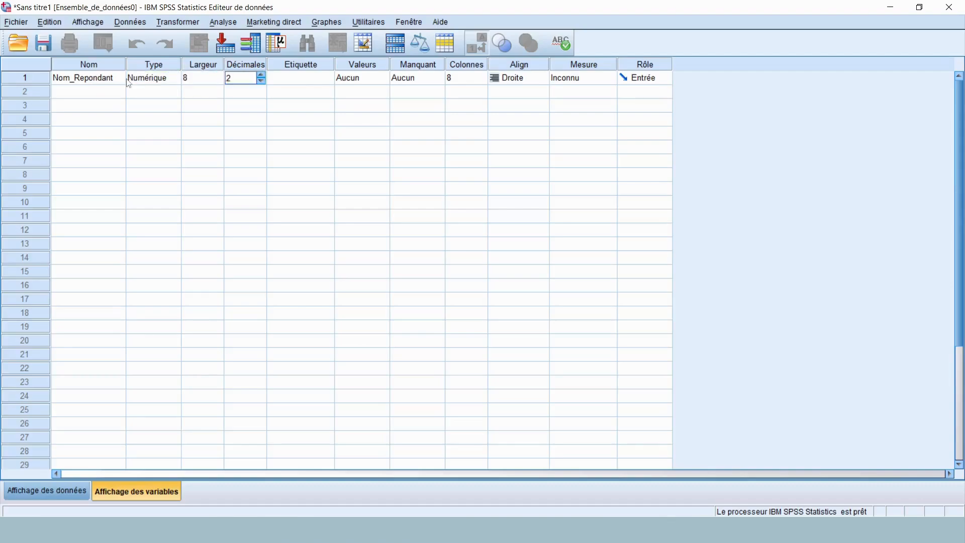
pyautogui.press('Tab')
pyautogui.press('Tab')
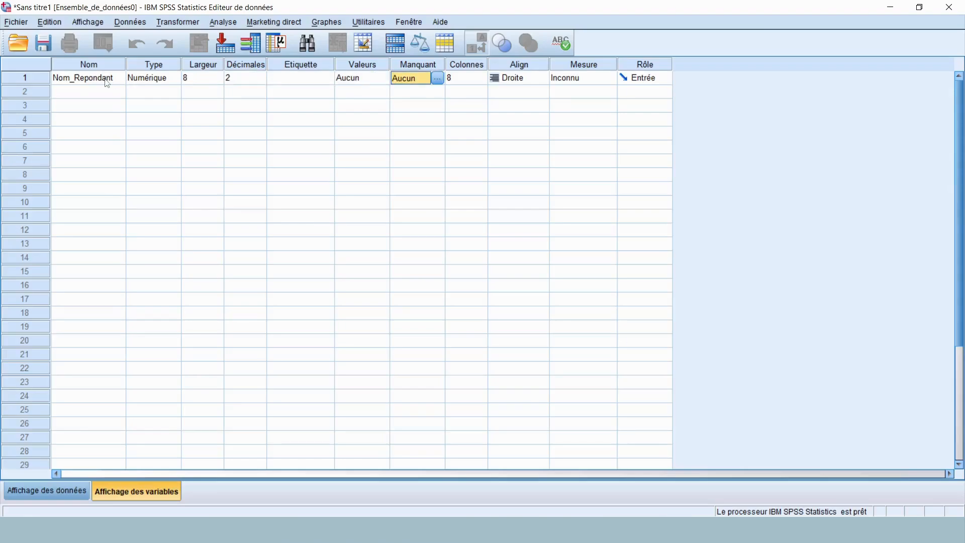
# Step: Set the type of Nom_Repondant to Chaîne with 30 characters
pyautogui.click(105, 80)
pyautogui.click(169, 81)
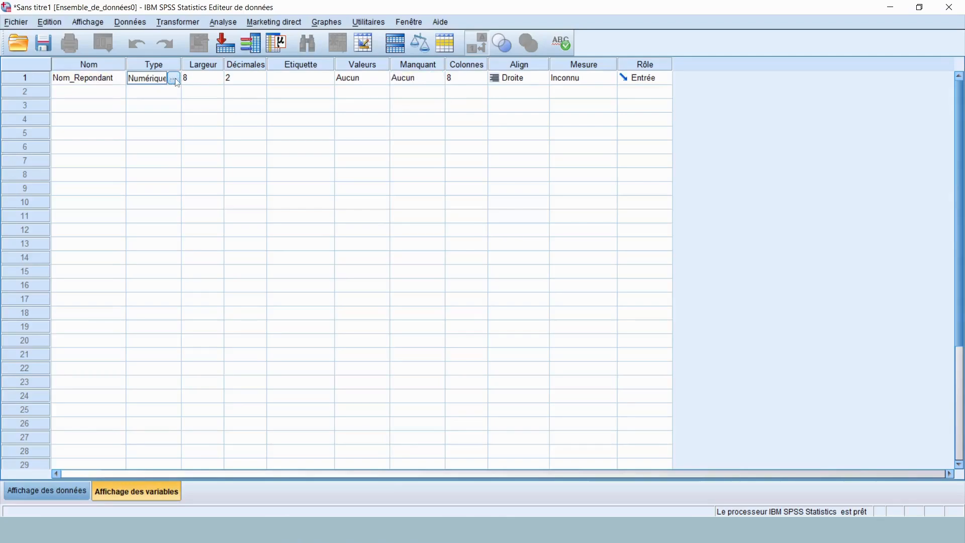
pyautogui.click(176, 80)
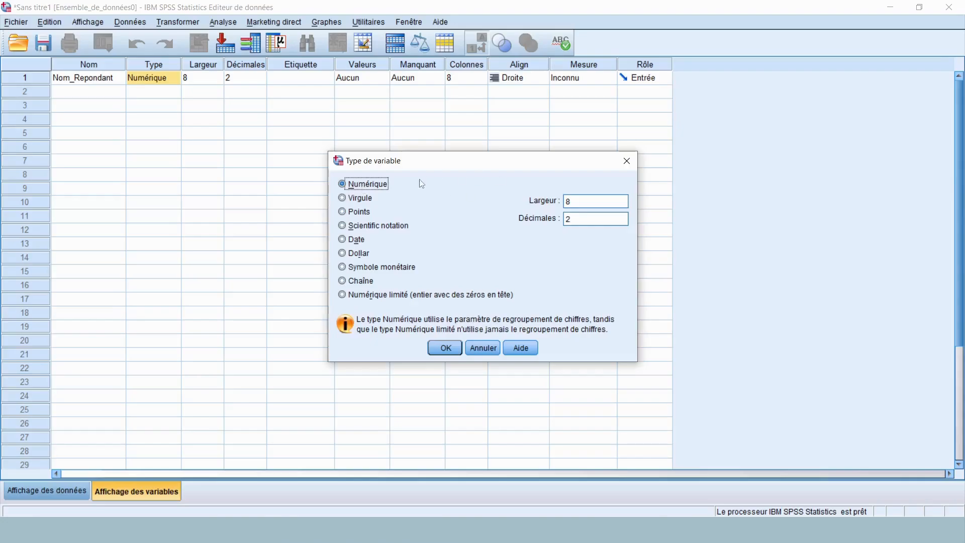
pyautogui.moveTo(441, 167); pyautogui.dragTo(360, 123)
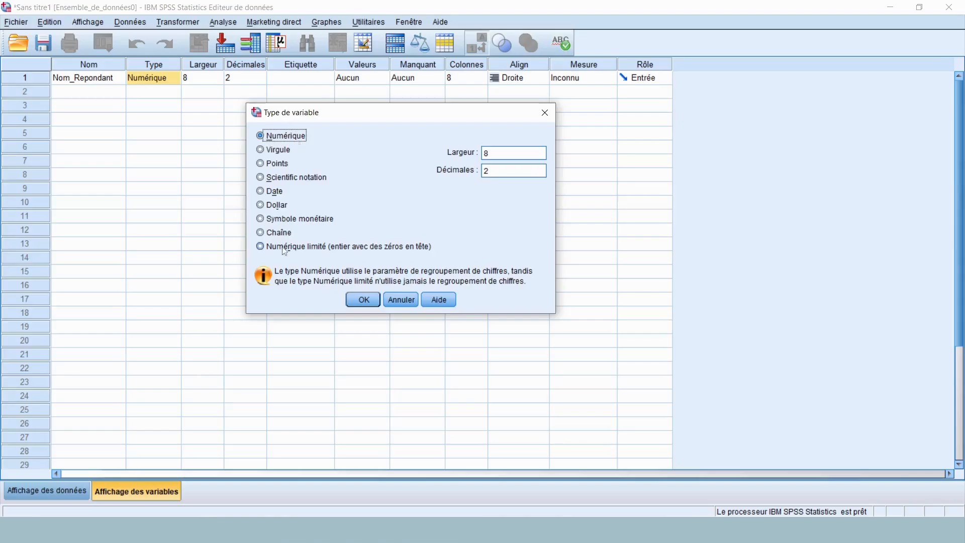
pyautogui.click(276, 234)
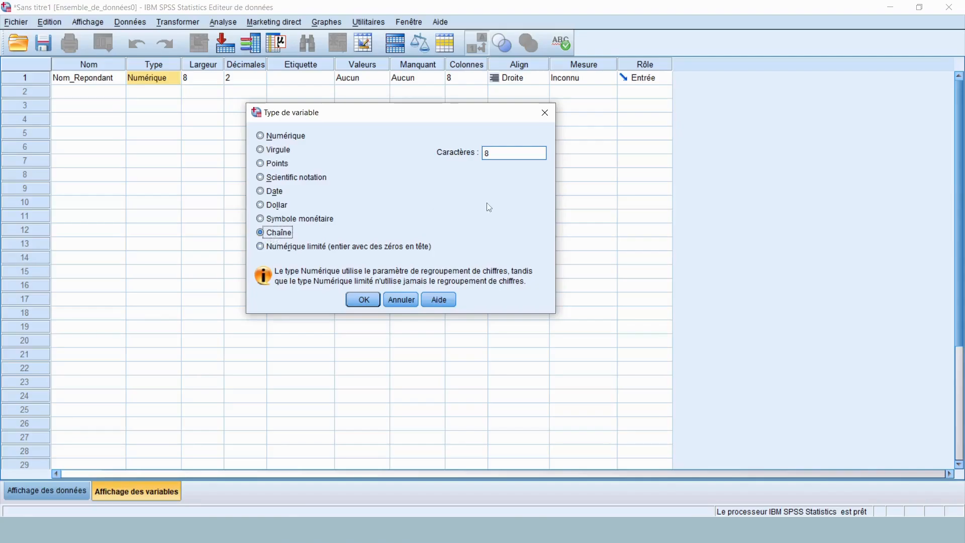
pyautogui.click(533, 149)
pyautogui.click(369, 299)
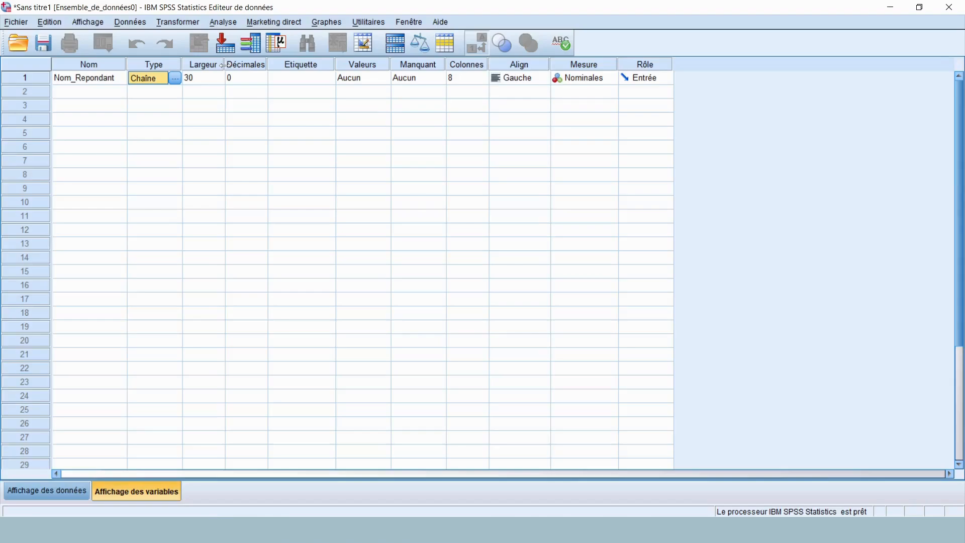
# Step: Widen the Largeur column and check the width field of Nom_Repondant
pyautogui.moveTo(225, 65); pyautogui.dragTo(244, 65)
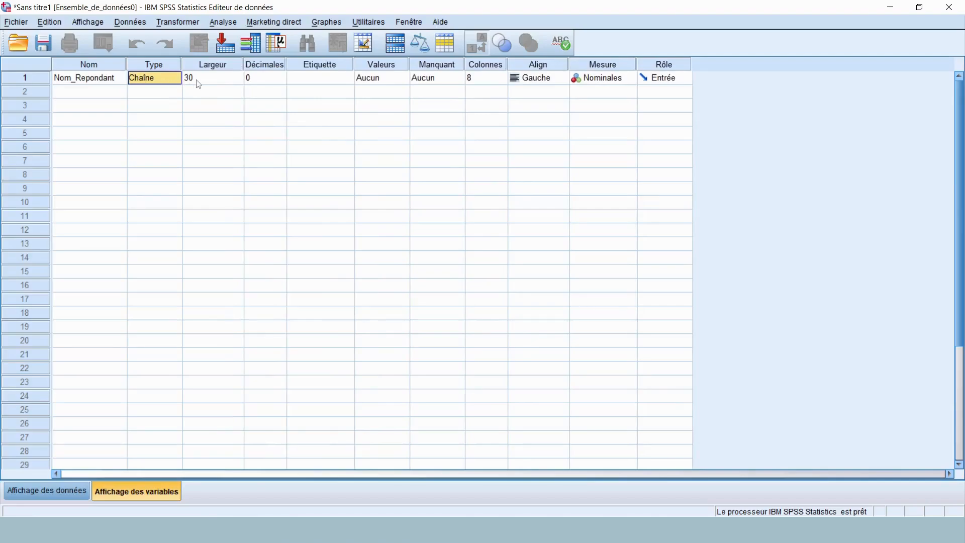
pyautogui.click(225, 79)
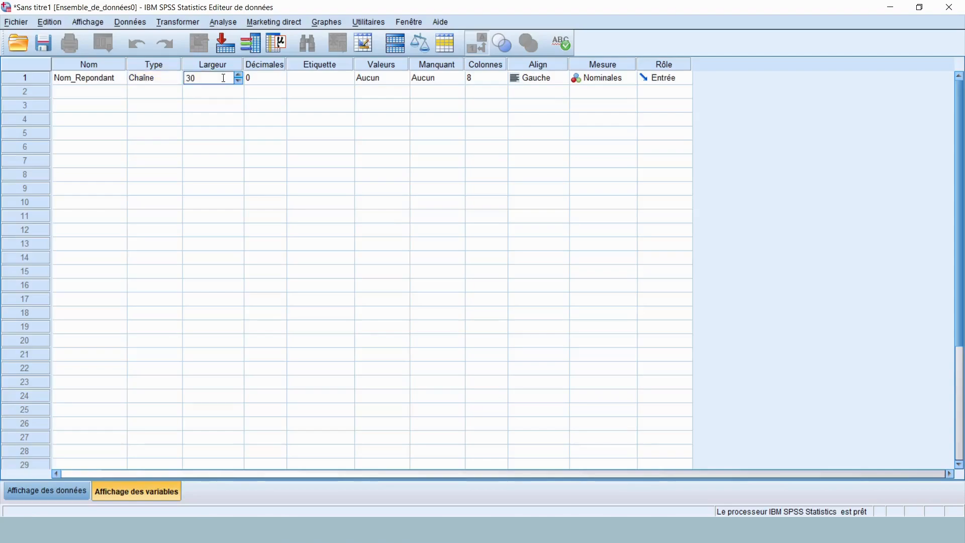
pyautogui.press('Tab')
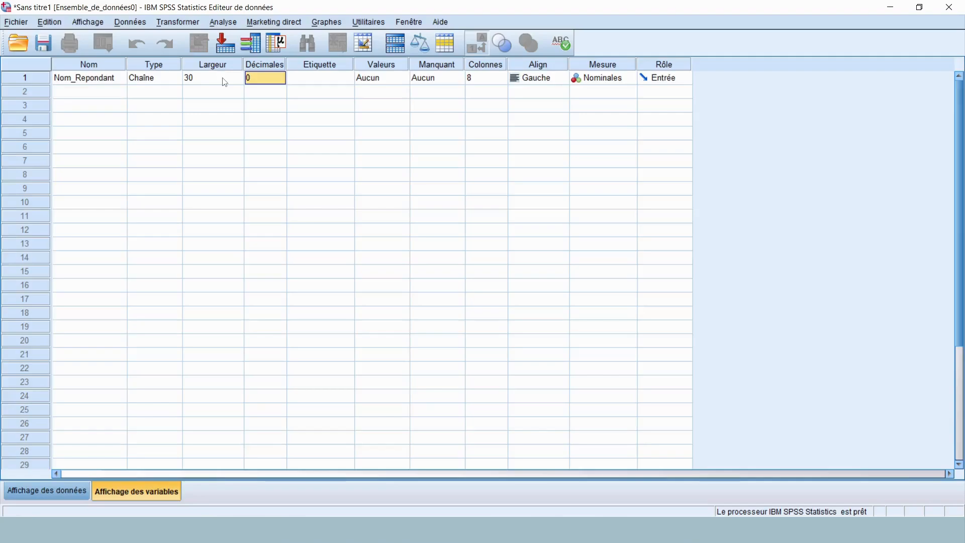
# Step: Widen the Etiquette column and label the Nom_Repondant variable "Nom du répondant"
pyautogui.press('Tab')
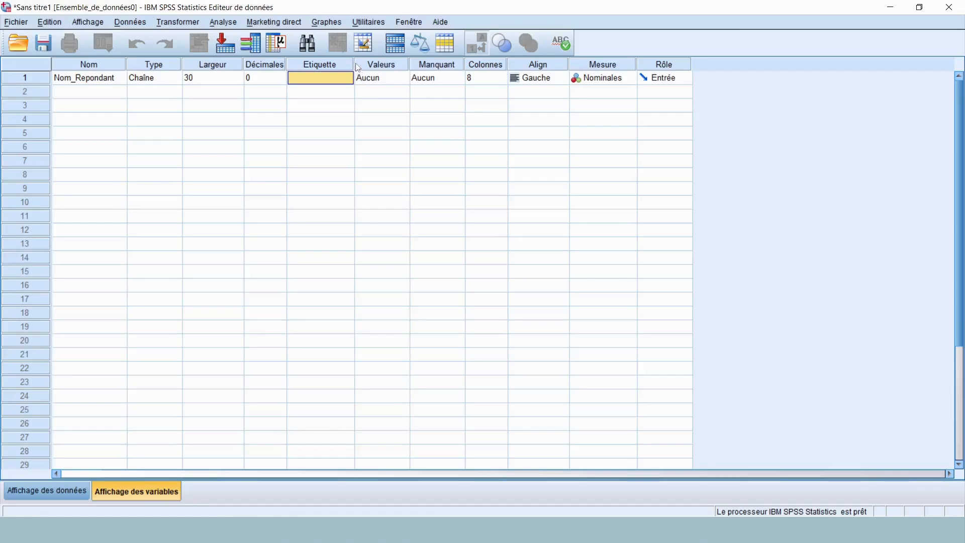
pyautogui.moveTo(352, 66); pyautogui.dragTo(436, 63)
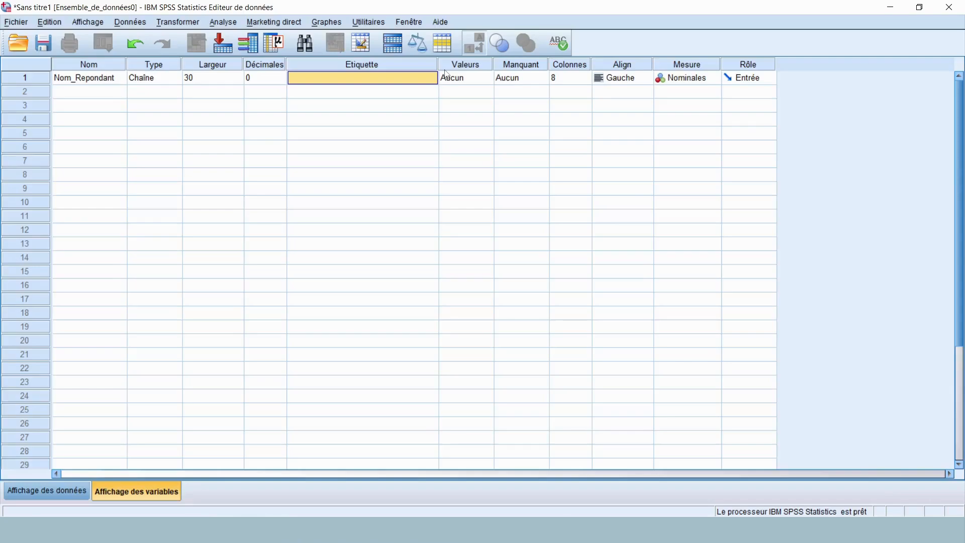
pyautogui.write('Nom')
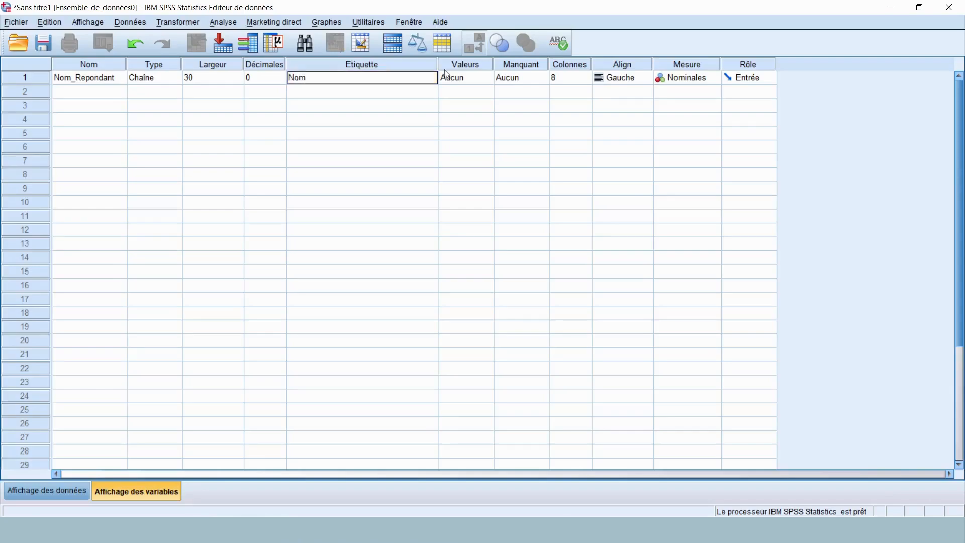
pyautogui.write(' du répondant')
# Step: Review the value label and missing value settings of Nom_Repondant without defining any
pyautogui.click(445, 77)
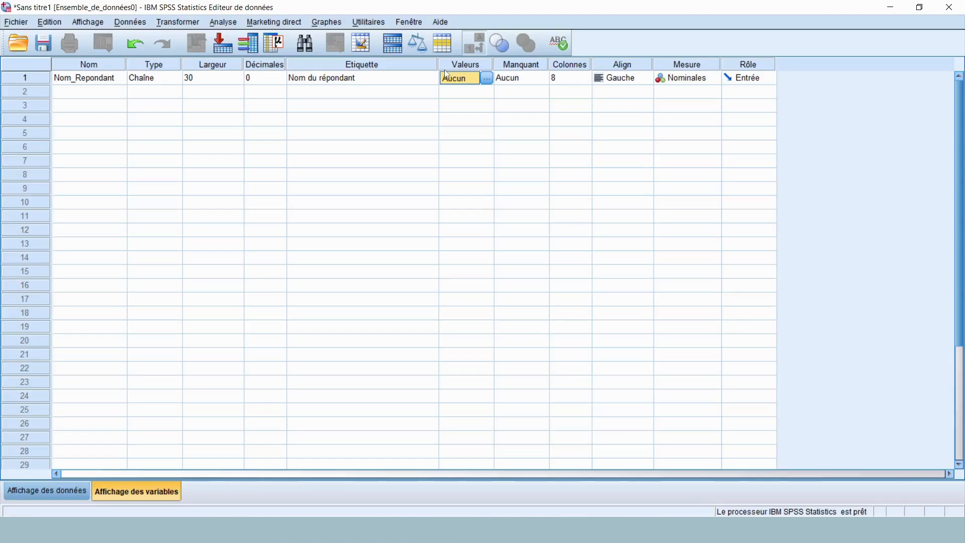
pyautogui.click(486, 79)
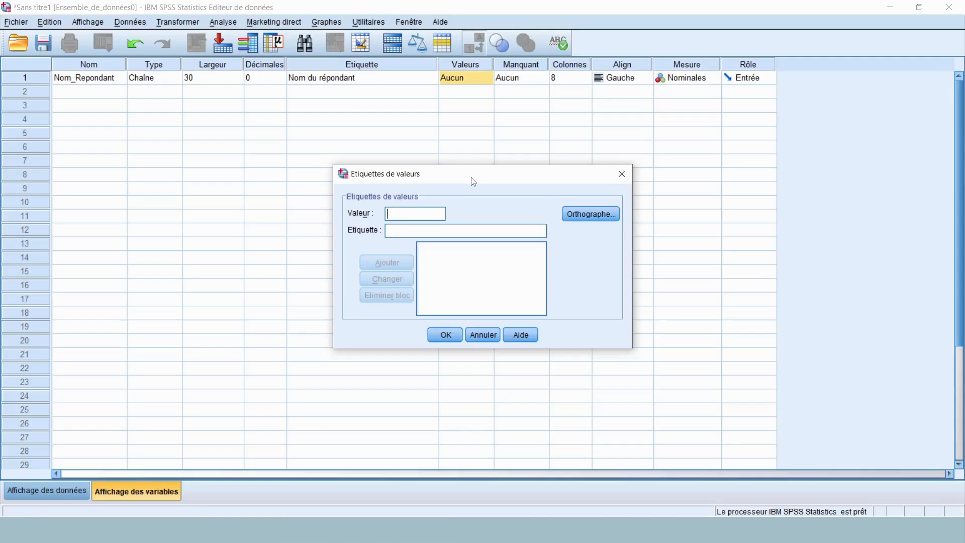
pyautogui.click(479, 340)
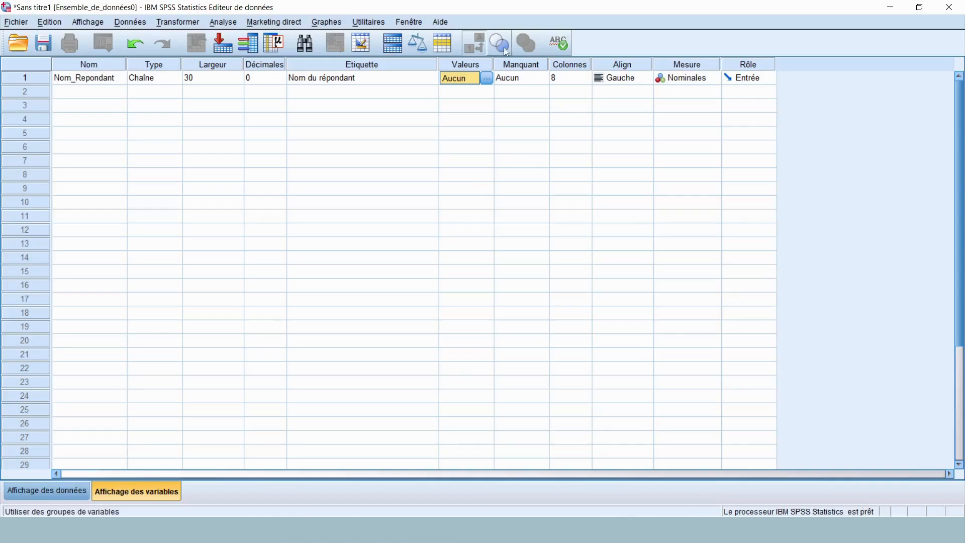
pyautogui.press('Tab')
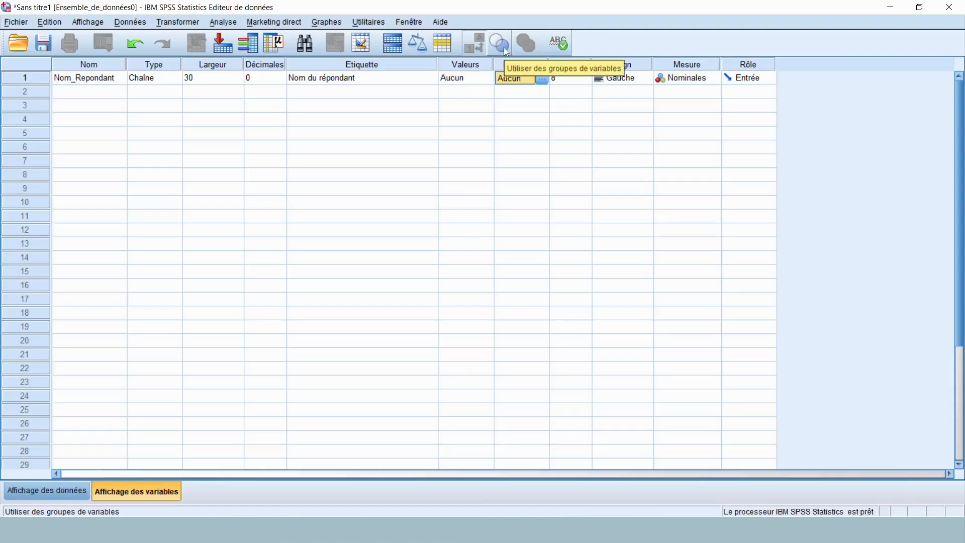
pyautogui.click(541, 79)
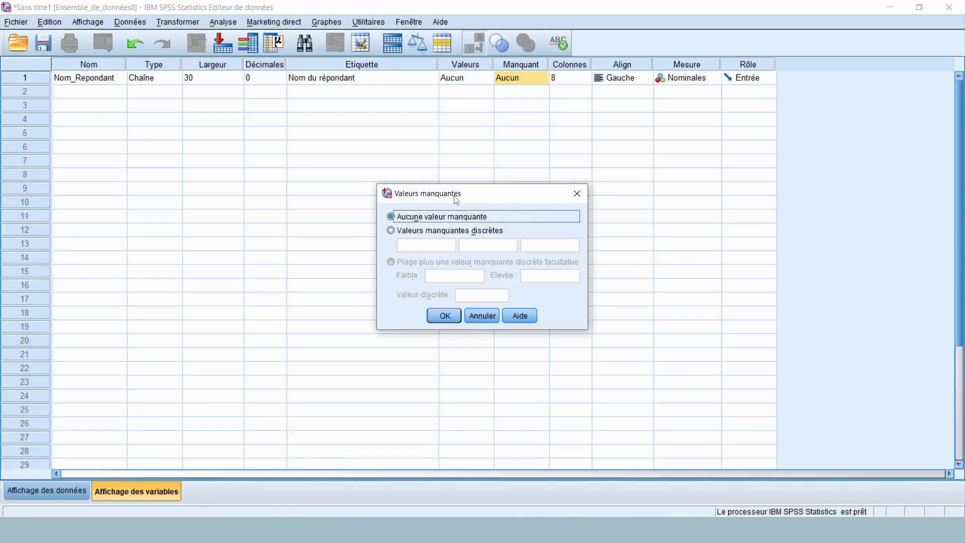
pyautogui.click(441, 316)
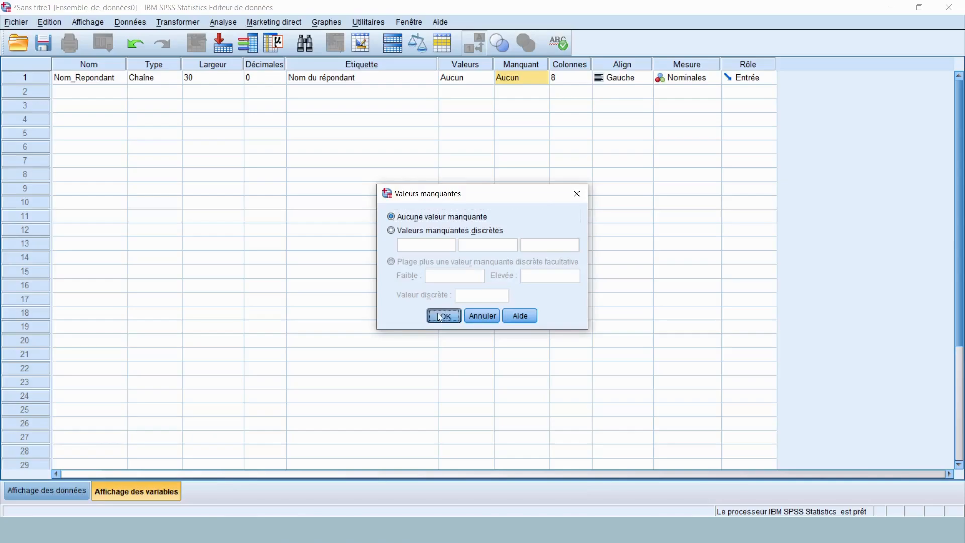
# Step: Set the display column width of Nom_Repondant to 10 and check the column in the data view
pyautogui.press('Tab')
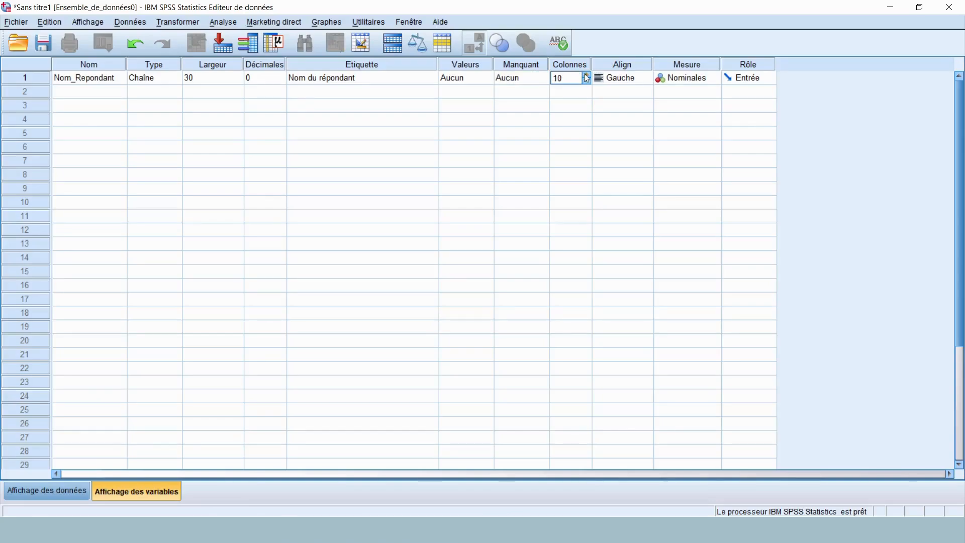
pyautogui.click(36, 491)
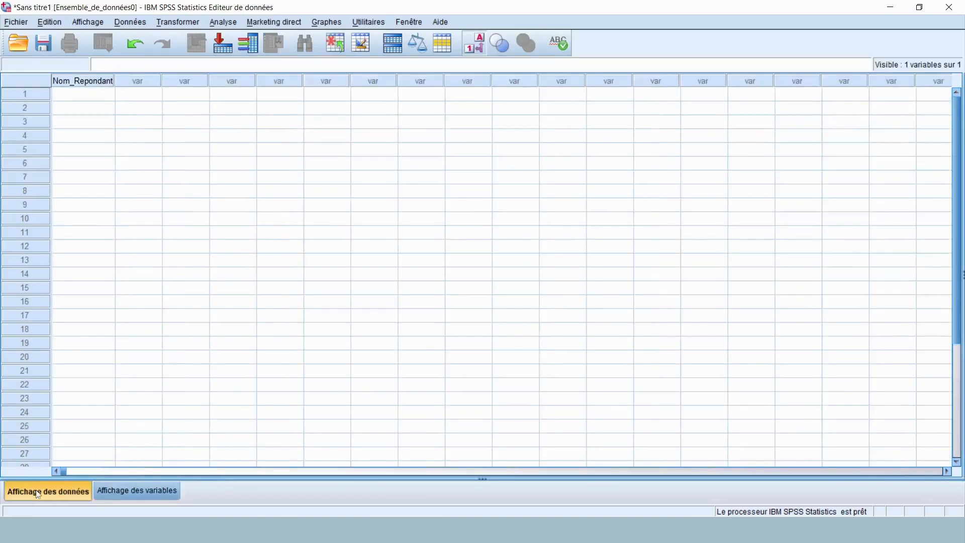
pyautogui.click(155, 495)
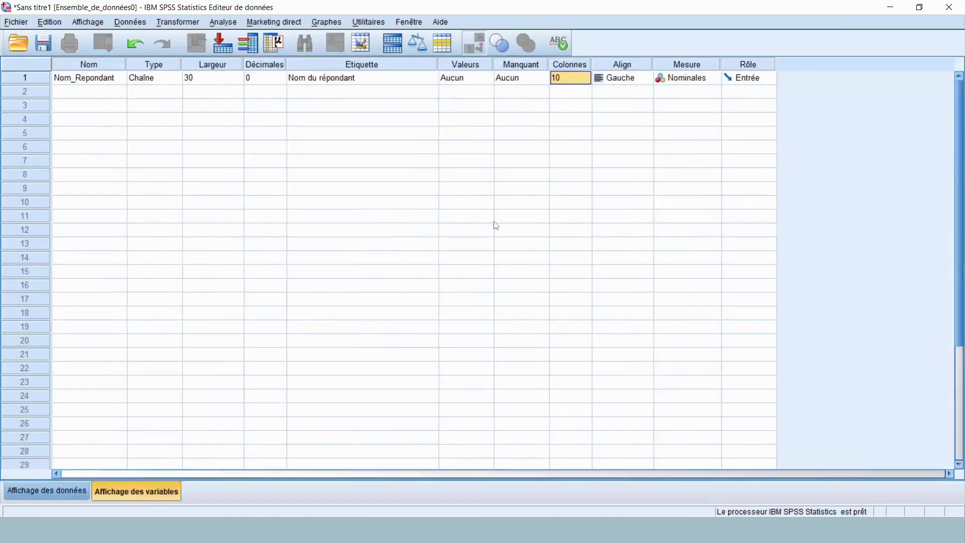
# Step: Set the display column width (Colonnes) of Nom_Repondant to 30
pyautogui.click(574, 81)
pyautogui.write('30')
pyautogui.press('Tab')
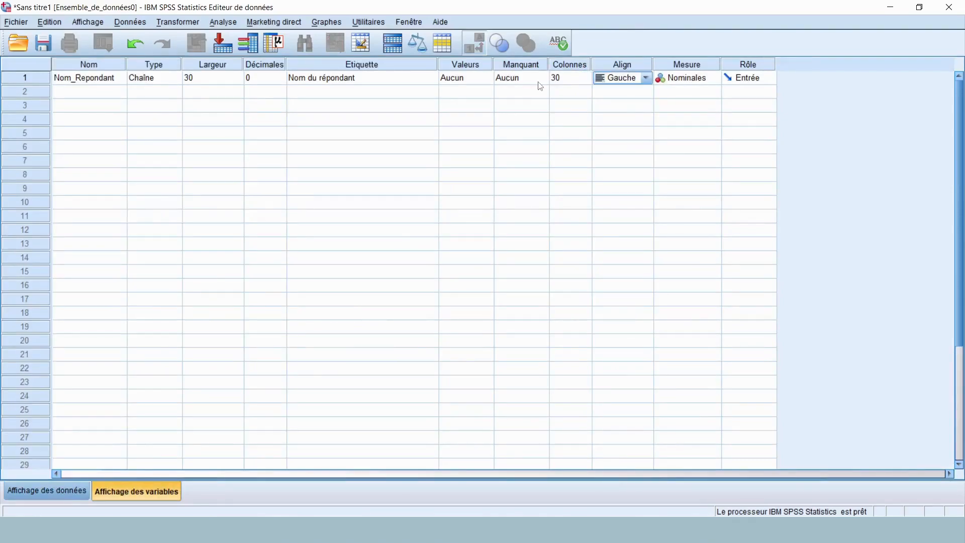
# Step: Choose Gauche alignment and the Nominales measurement level for Nom_Repondant
pyautogui.click(647, 79)
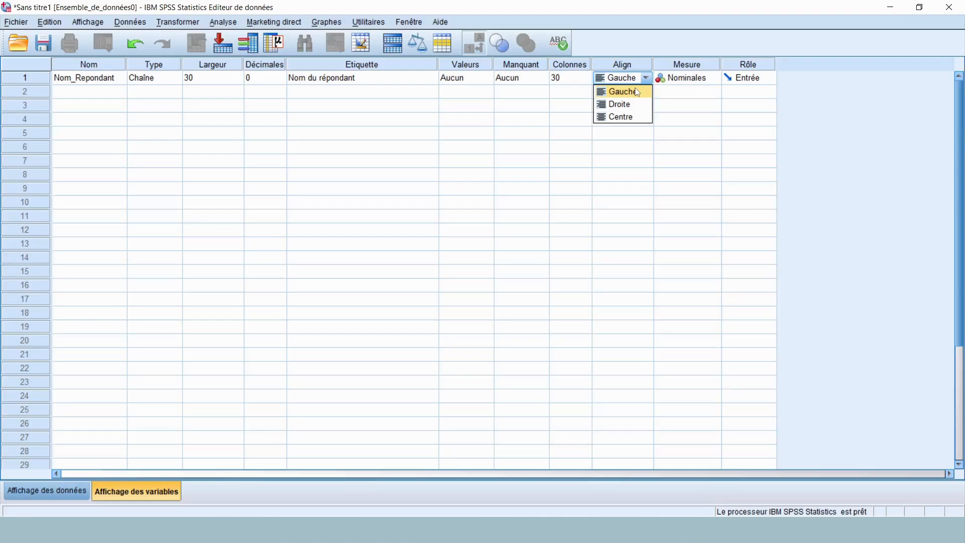
pyautogui.click(636, 92)
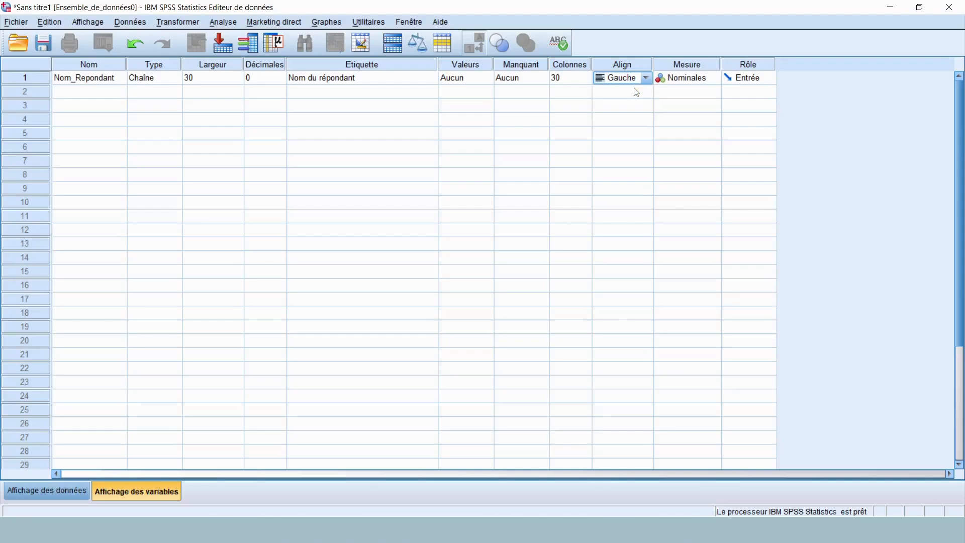
pyautogui.click(713, 79)
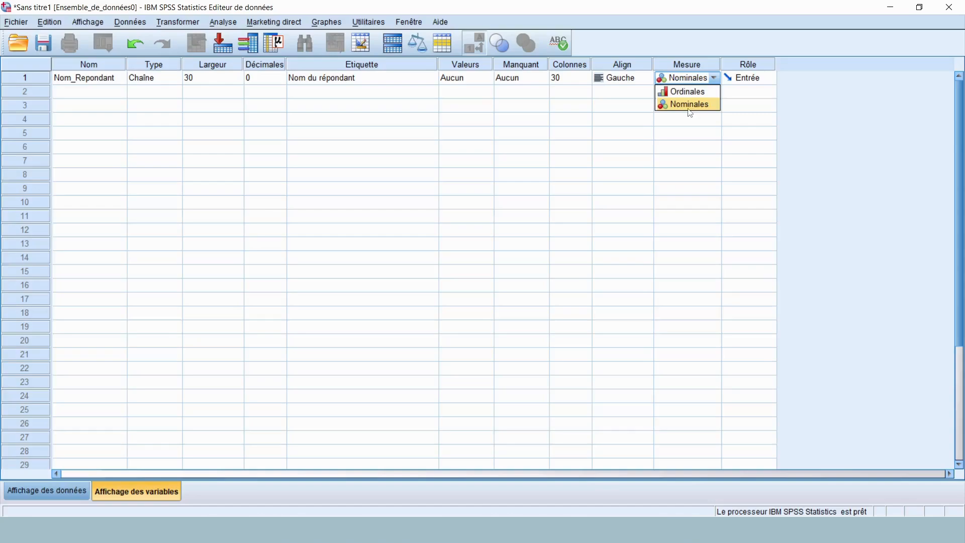
pyautogui.click(689, 105)
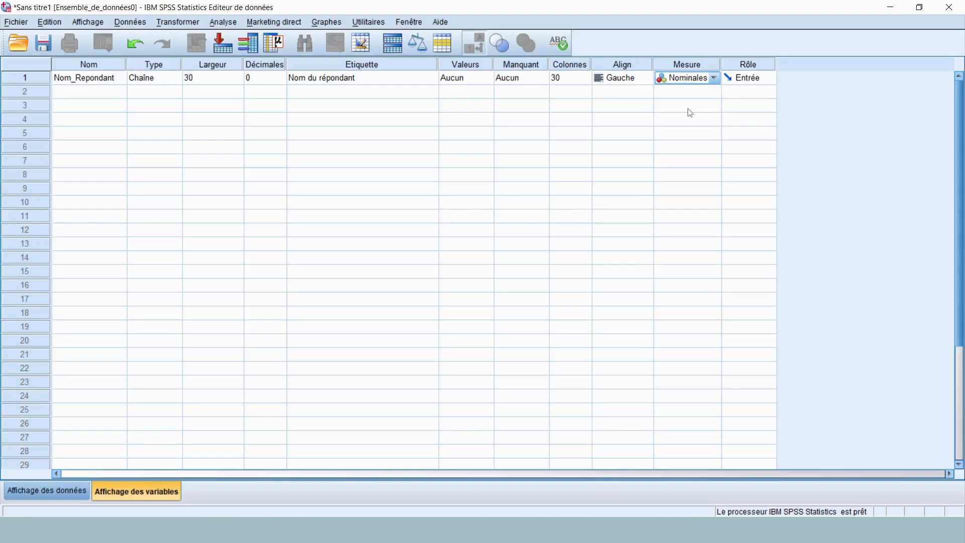
# Step: Review the available roles for Nom_Repondant and choose Entrée
pyautogui.click(738, 82)
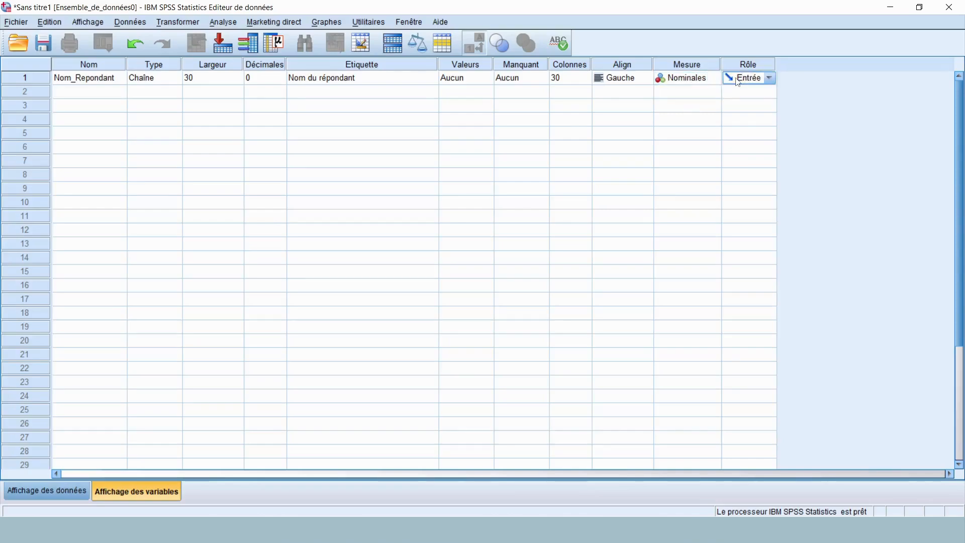
pyautogui.click(772, 81)
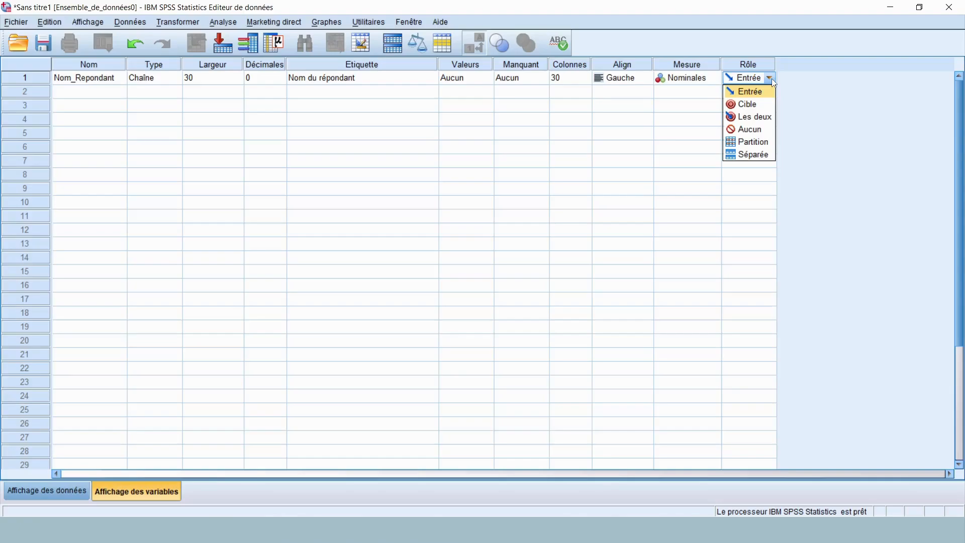
pyautogui.click(772, 79)
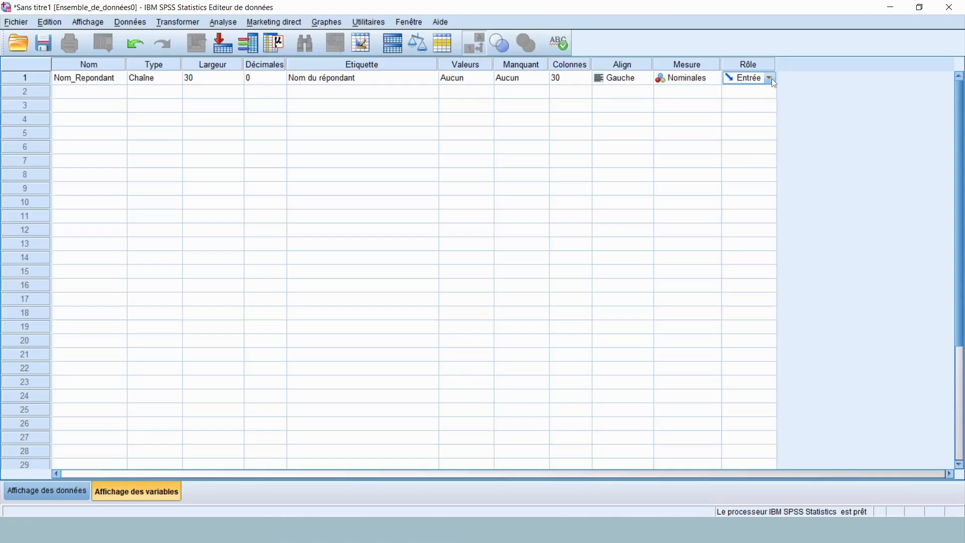
pyautogui.click(772, 79)
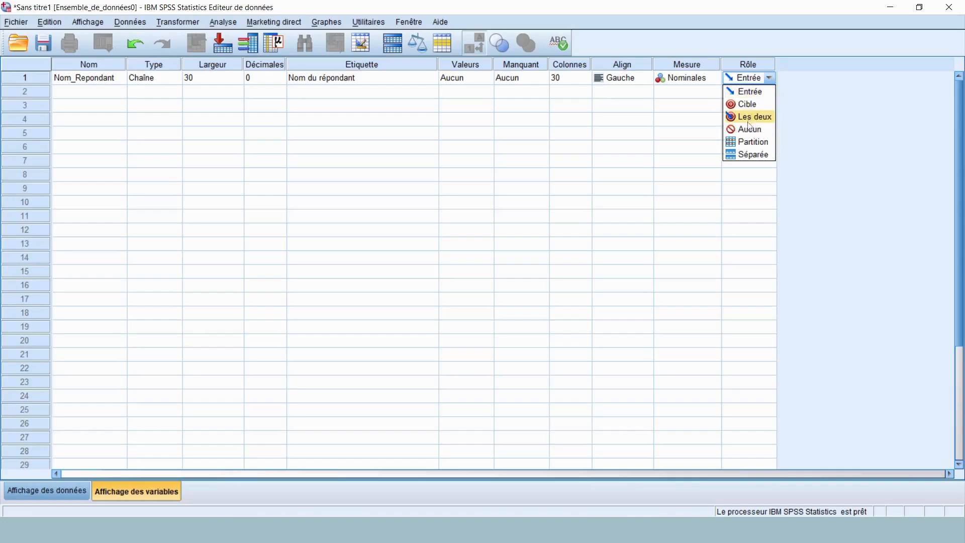
pyautogui.click(760, 91)
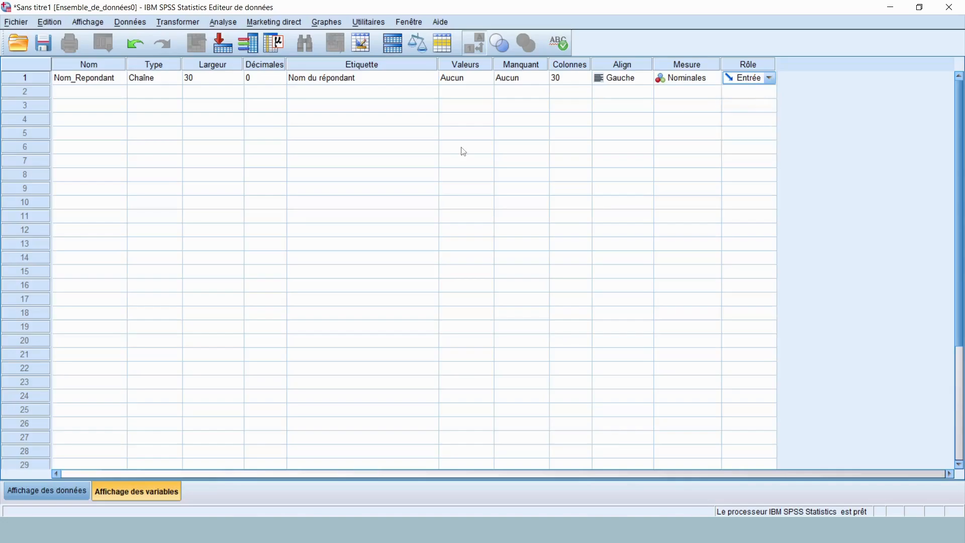
# Step: Create a second variable named "Genre" in the row below Nom_Repondant
pyautogui.click(80, 95)
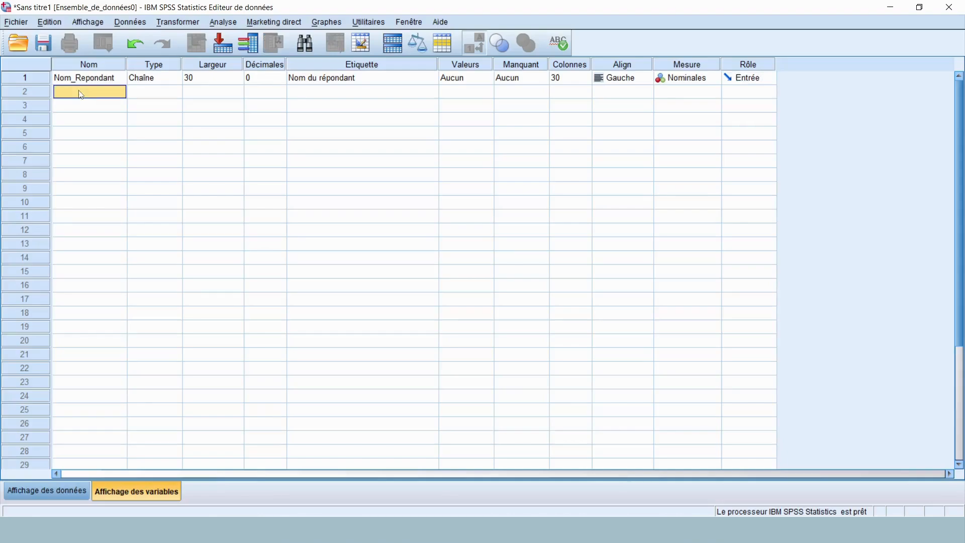
pyautogui.write('Genre')
pyautogui.press('Tab')
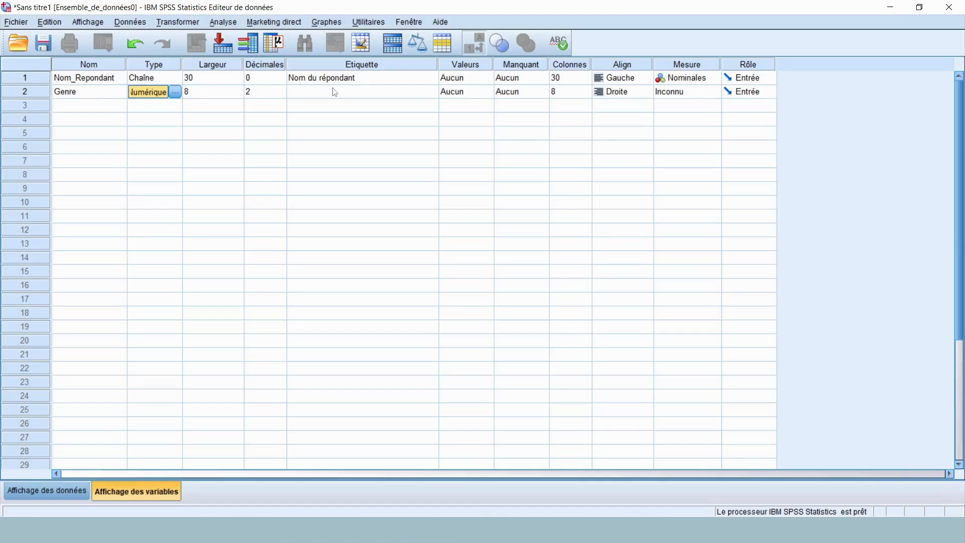
# Step: Add a value label to the Genre variable that codes 1 as "homme"
pyautogui.click(462, 95)
pyautogui.click(486, 92)
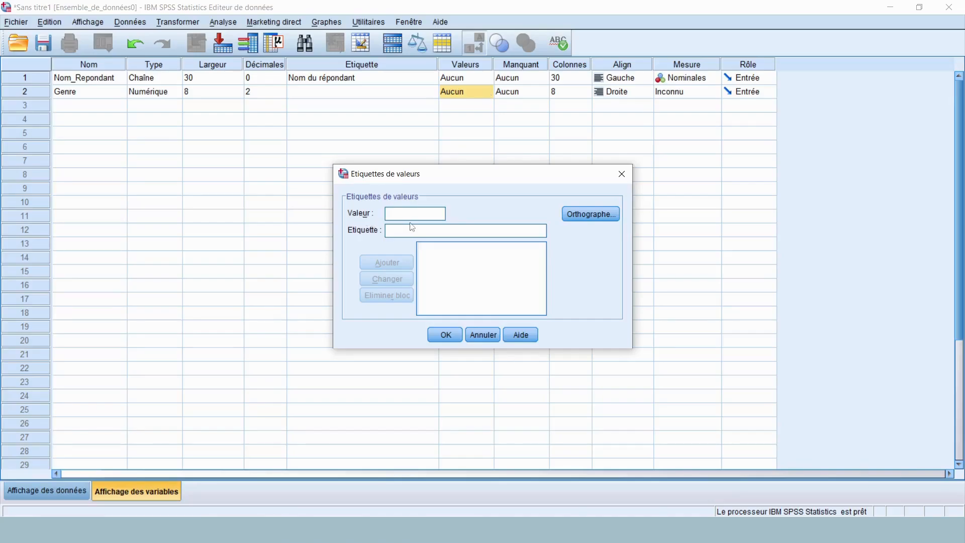
pyautogui.write('1')
pyautogui.click(404, 229)
pyautogui.write('homme')
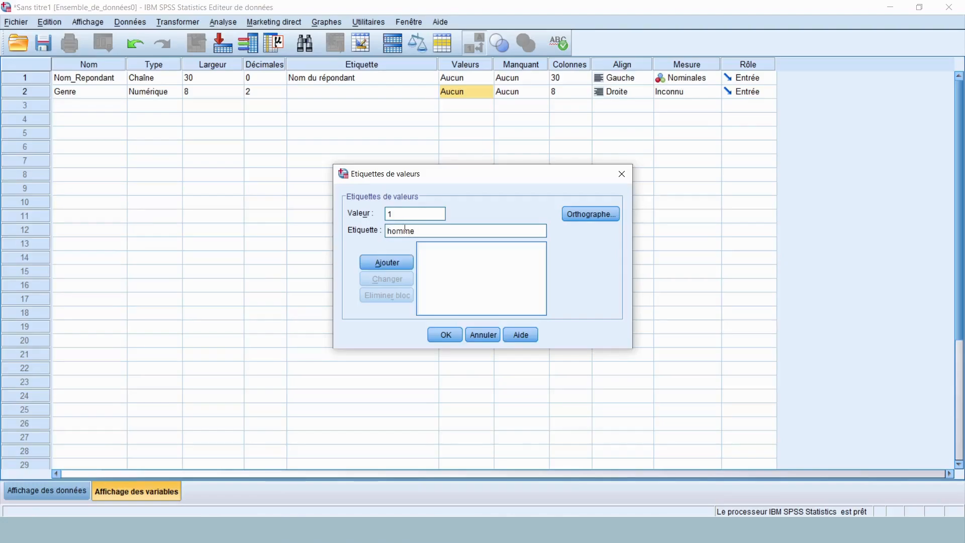
pyautogui.press('BackSpace')
pyautogui.write('e')
pyautogui.click(397, 263)
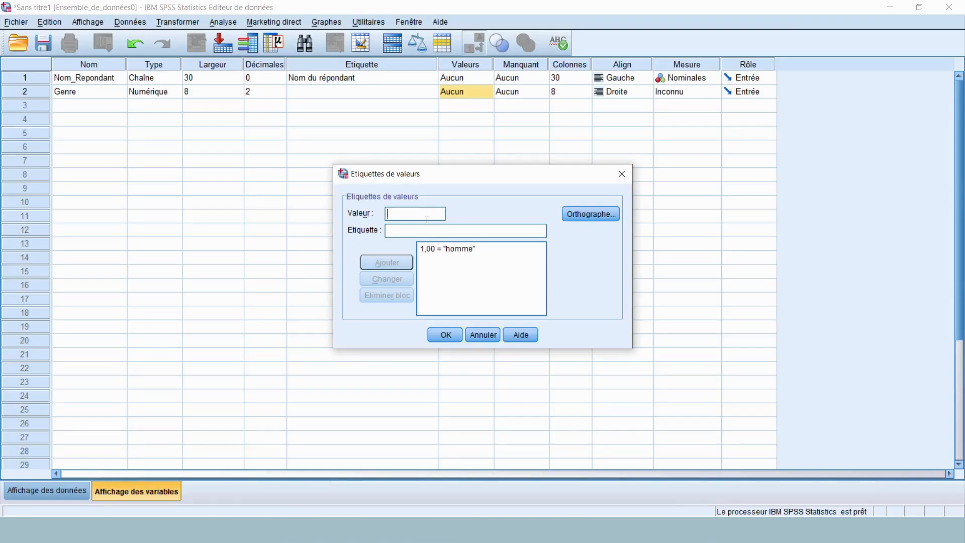
# Step: Add the value label 2 = "femme" to Genre and accept the value labels
pyautogui.write('2')
pyautogui.press('Tab')
pyautogui.write('femme')
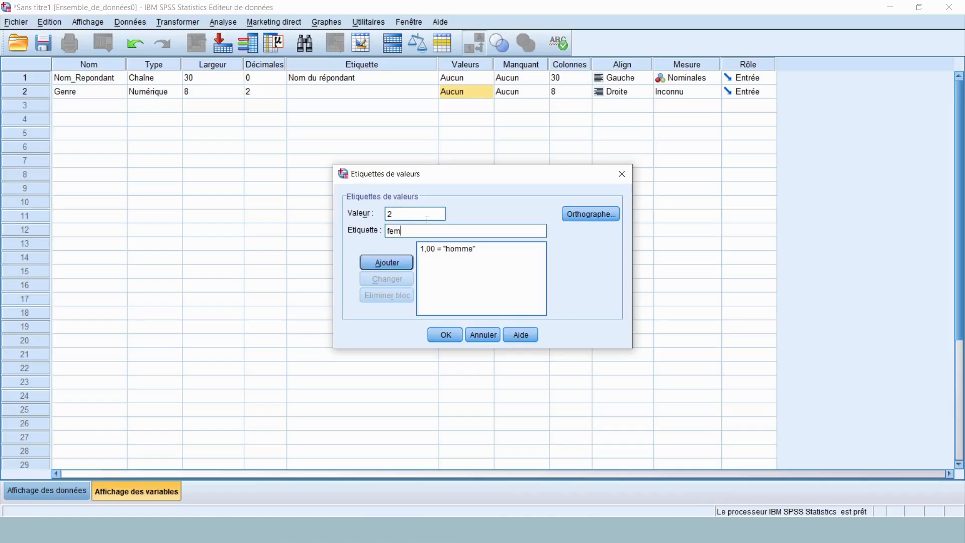
pyautogui.click(387, 262)
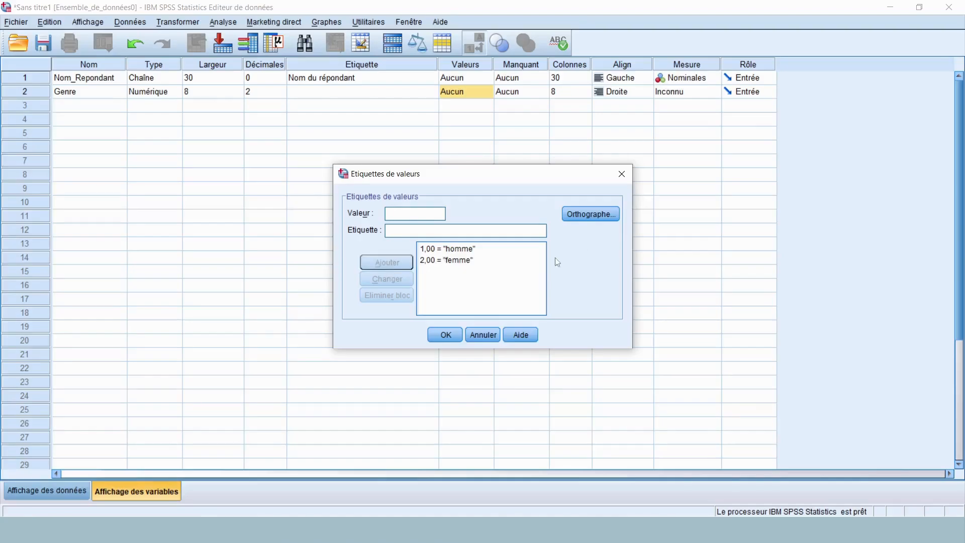
pyautogui.click(443, 334)
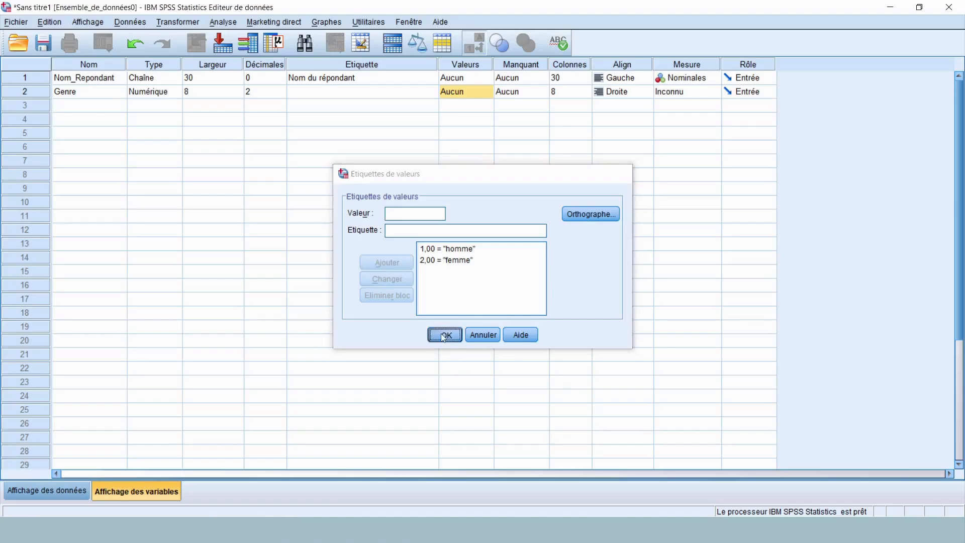
# Step: Set the number of decimals of the Genre variable to 0
pyautogui.click(275, 93)
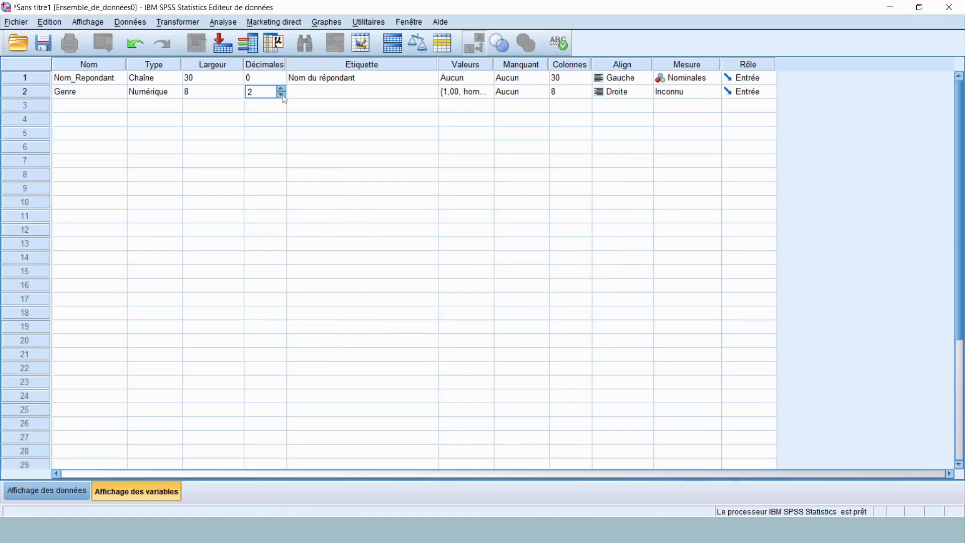
pyautogui.click(282, 95)
pyautogui.click(282, 94)
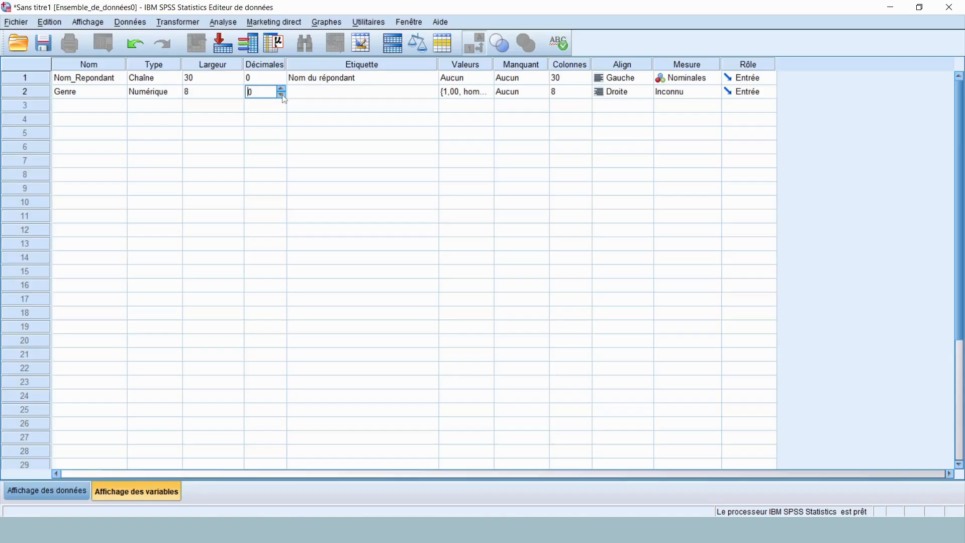
# Step: Check how the codes for homme and femme are displayed in the value labels of Genre
pyautogui.click(469, 97)
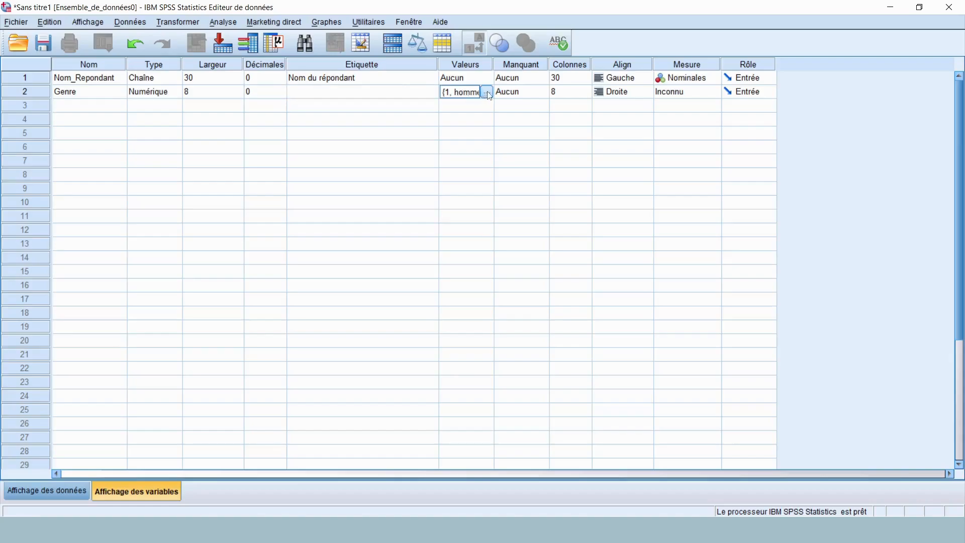
pyautogui.click(486, 92)
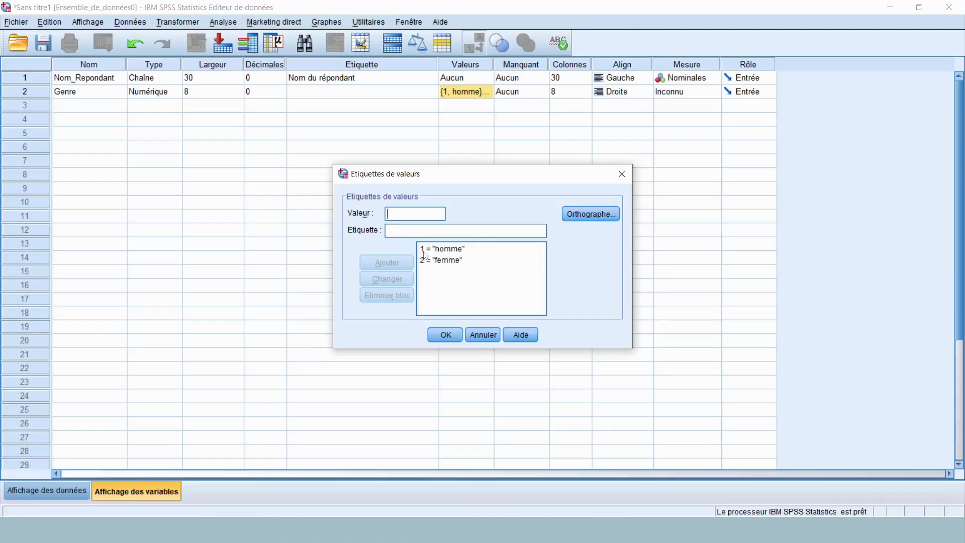
pyautogui.click(480, 267)
pyautogui.click(453, 337)
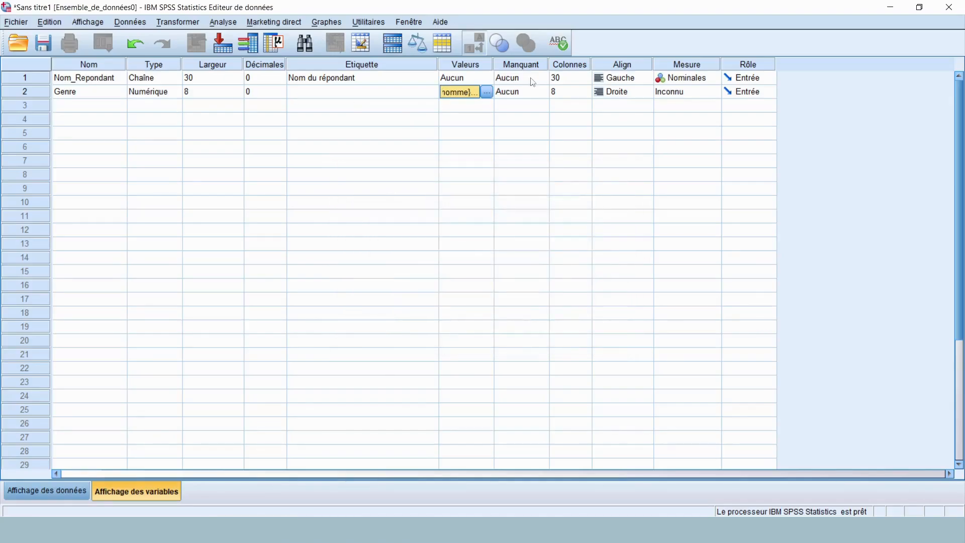
# Step: Review the value labels and the variable type settings of the Genre variable, keeping them as they are
pyautogui.click(487, 93)
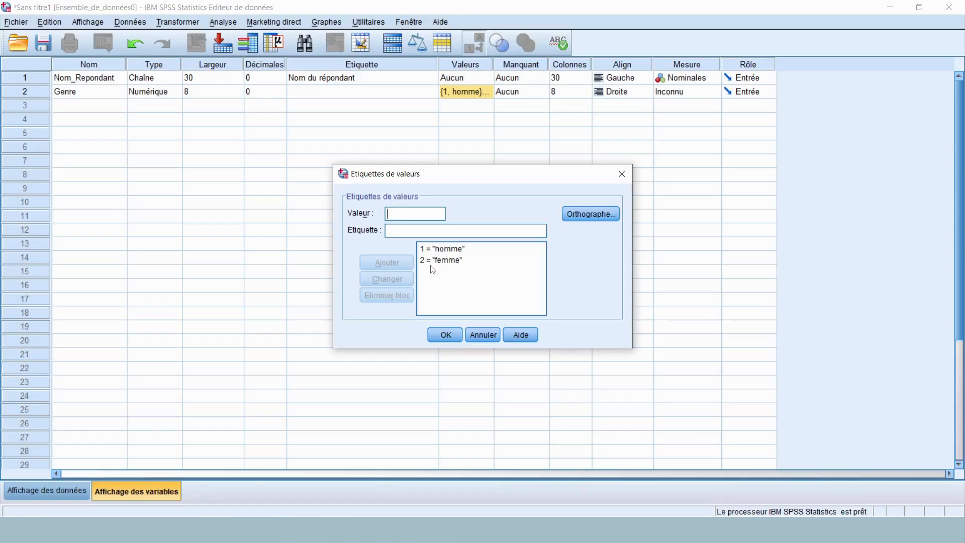
pyautogui.click(446, 335)
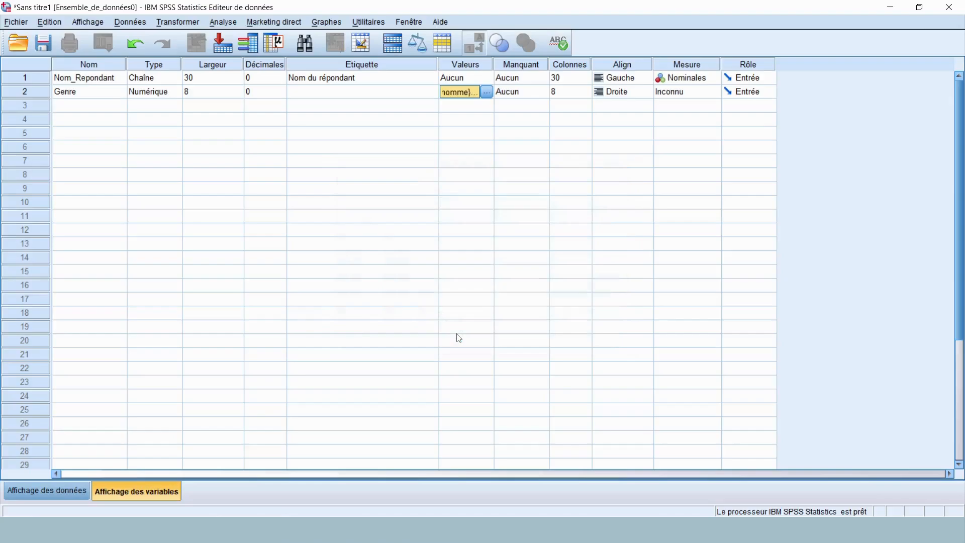
pyautogui.click(178, 94)
pyautogui.click(178, 95)
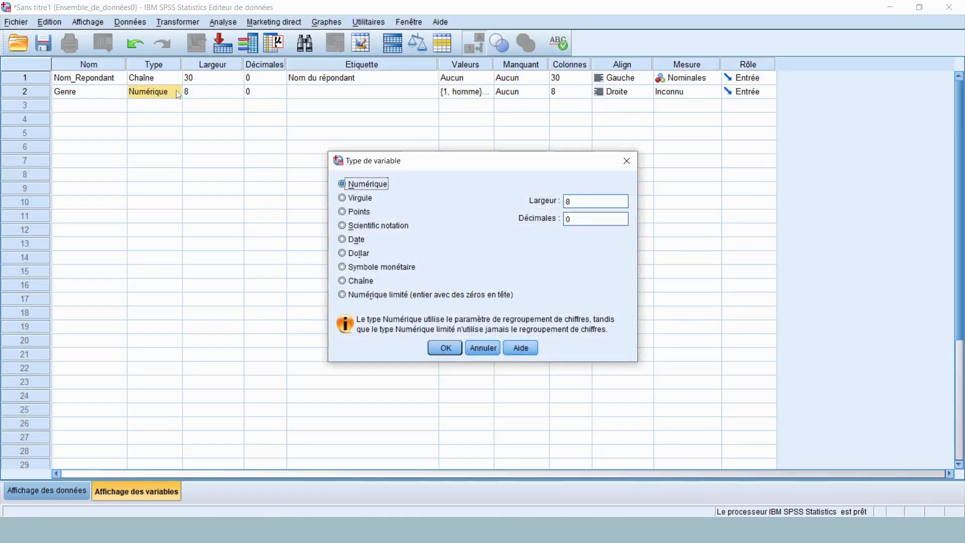
pyautogui.click(447, 351)
# Step: Give the Genre variable the label "Genre du répondant"
pyautogui.click(346, 92)
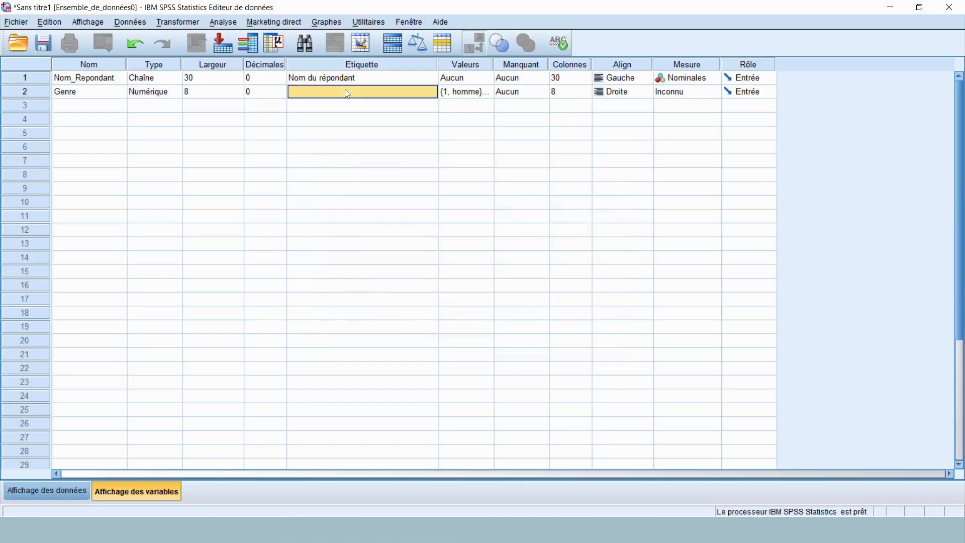
pyautogui.write('Genre d')
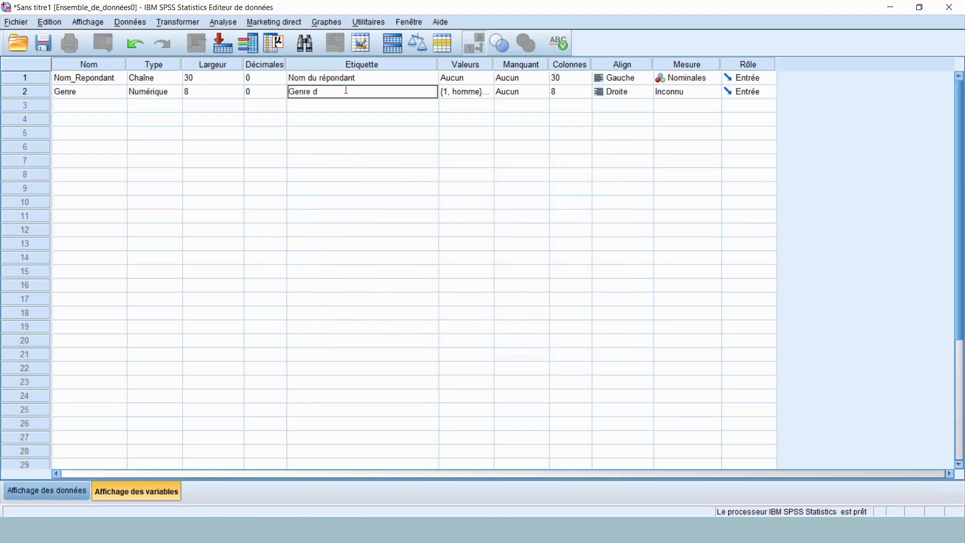
pyautogui.write('eu répod')
pyautogui.press('BackSpace')
pyautogui.write('ndant')
pyautogui.press('Tab')
pyautogui.press('Tab')
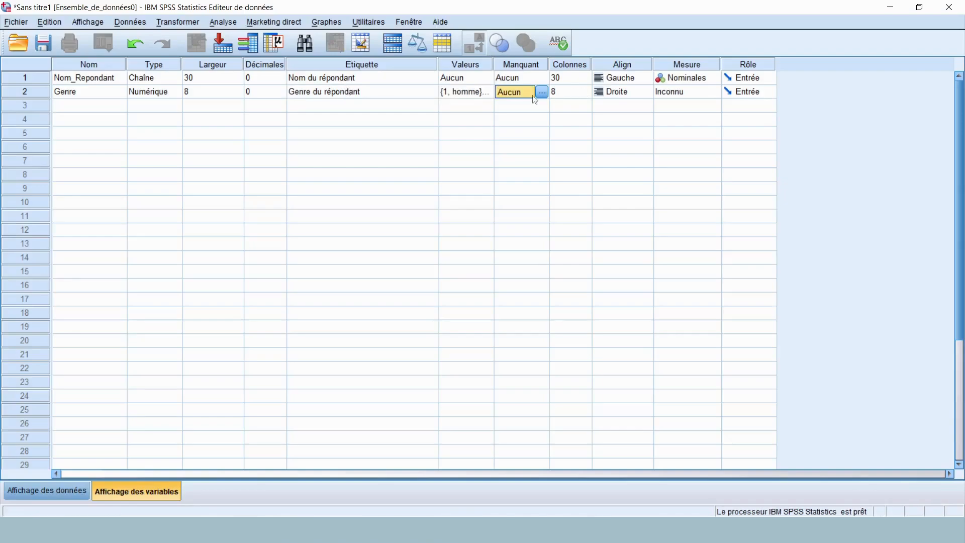
# Step: Set the measurement level of the Genre variable to Nominales
pyautogui.press('Tab')
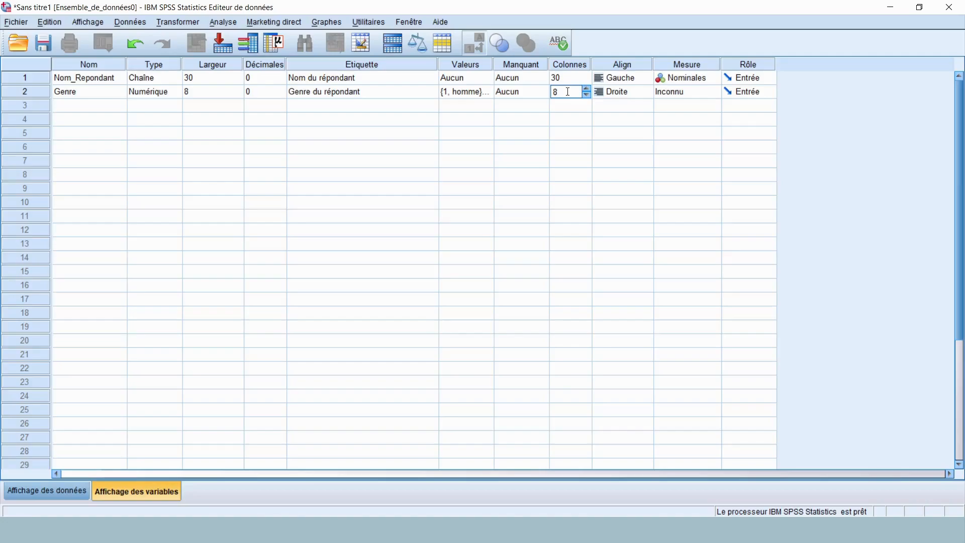
pyautogui.doubleClick(567, 92)
pyautogui.press('Tab')
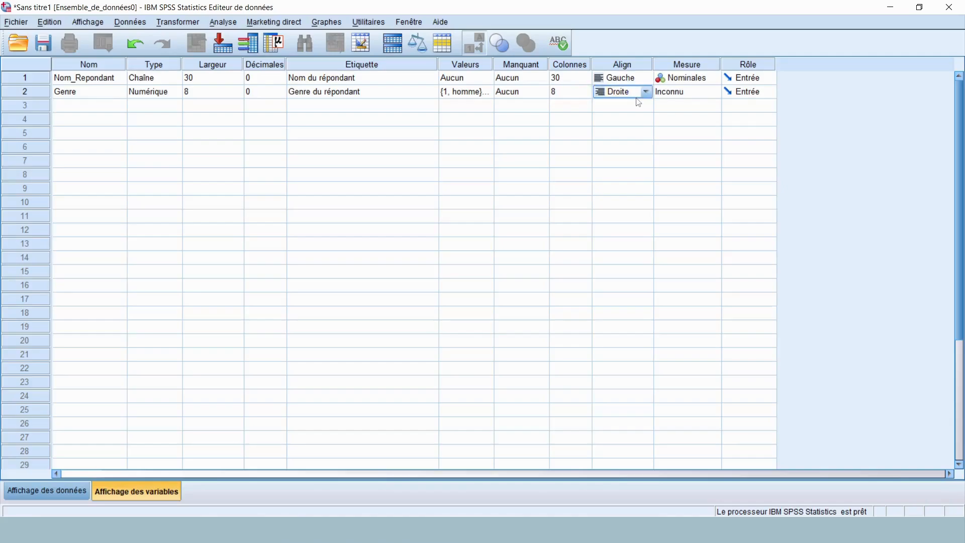
pyautogui.click(681, 94)
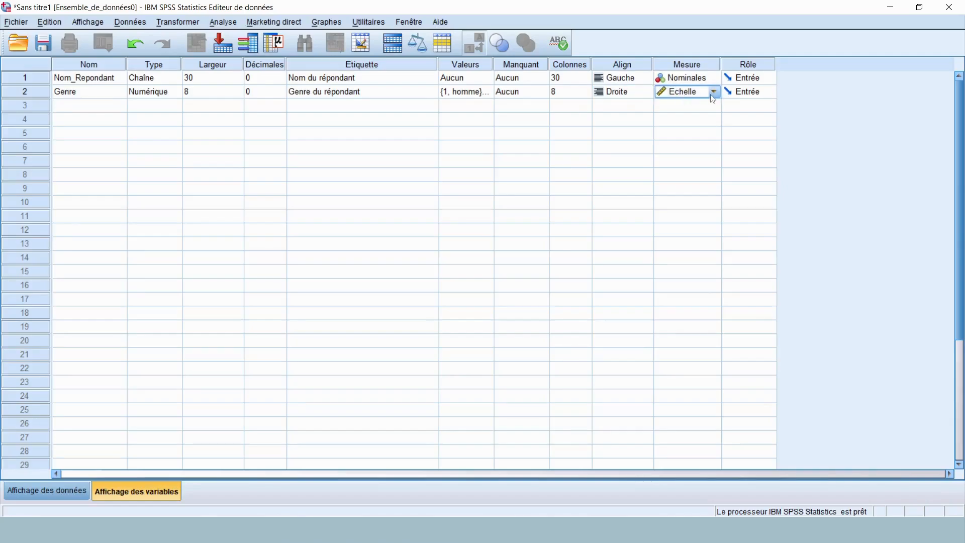
pyautogui.click(715, 95)
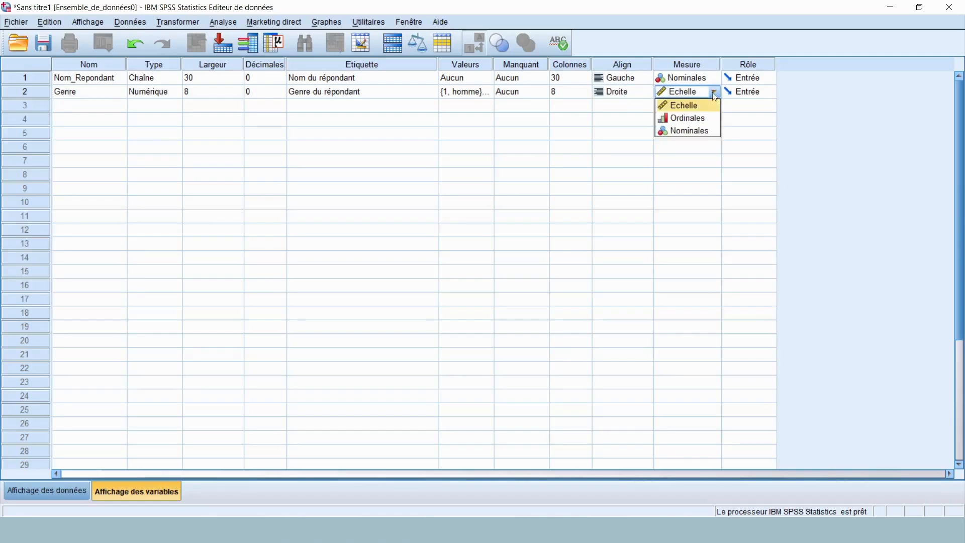
pyautogui.click(683, 131)
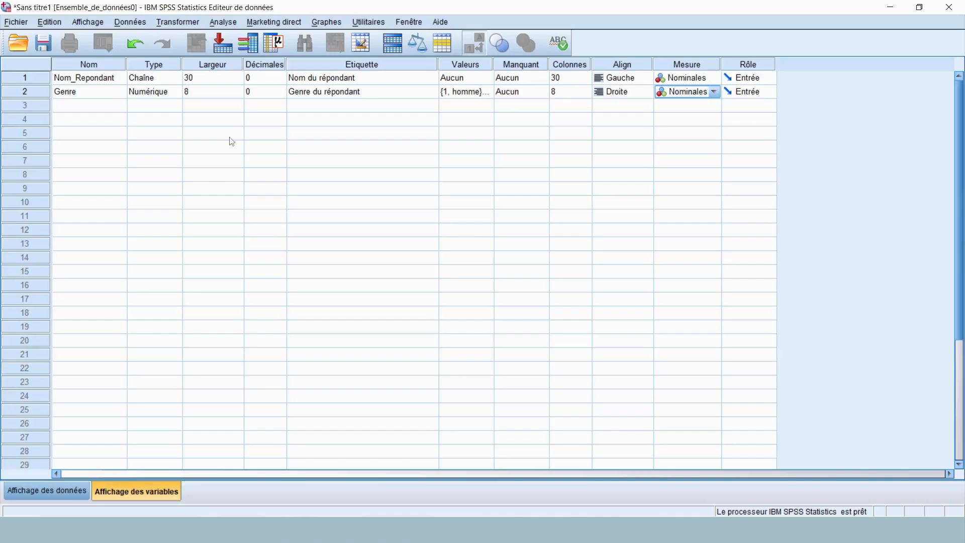
# Step: Add a third variable named Age below Genre
pyautogui.click(103, 112)
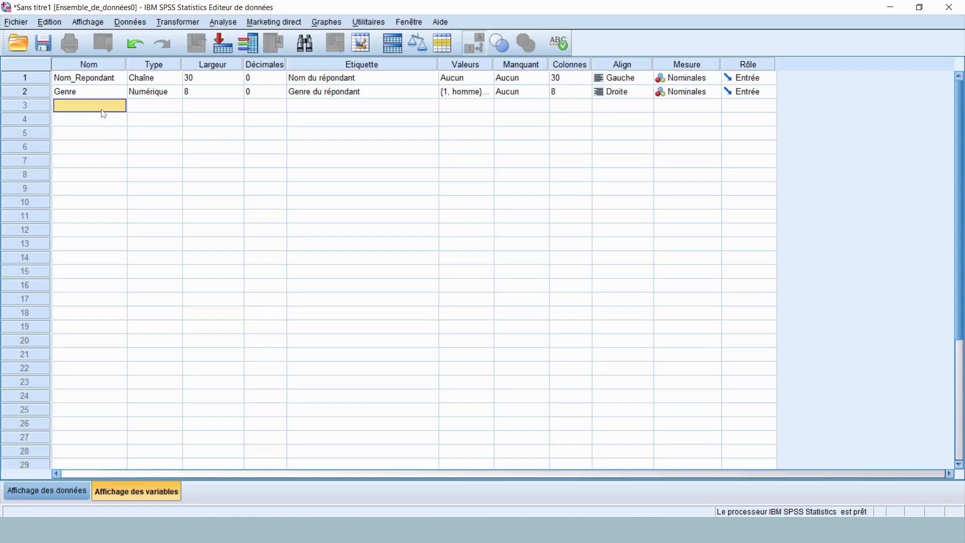
pyautogui.write('Age')
pyautogui.press('Tab')
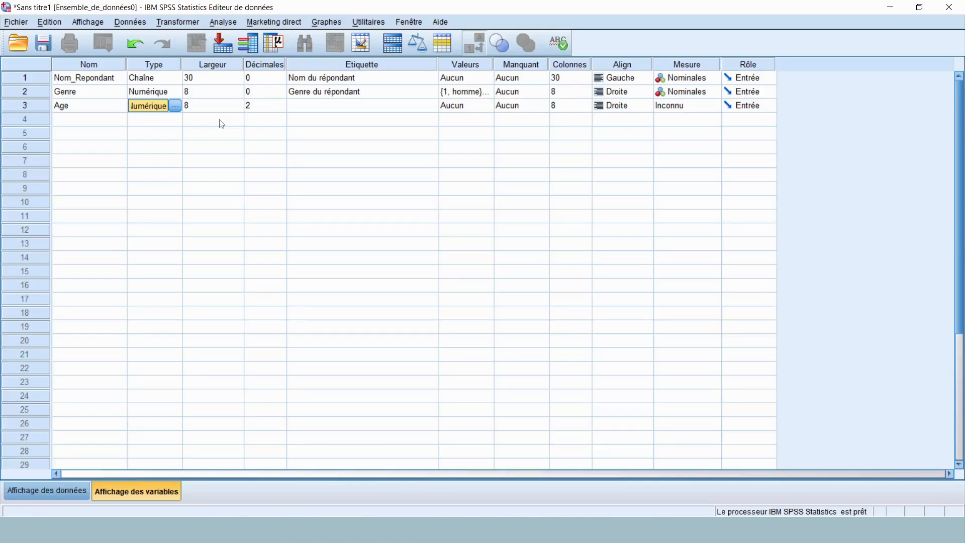
# Step: Give the Age variable the label "Age du répondant"
pyautogui.click(363, 105)
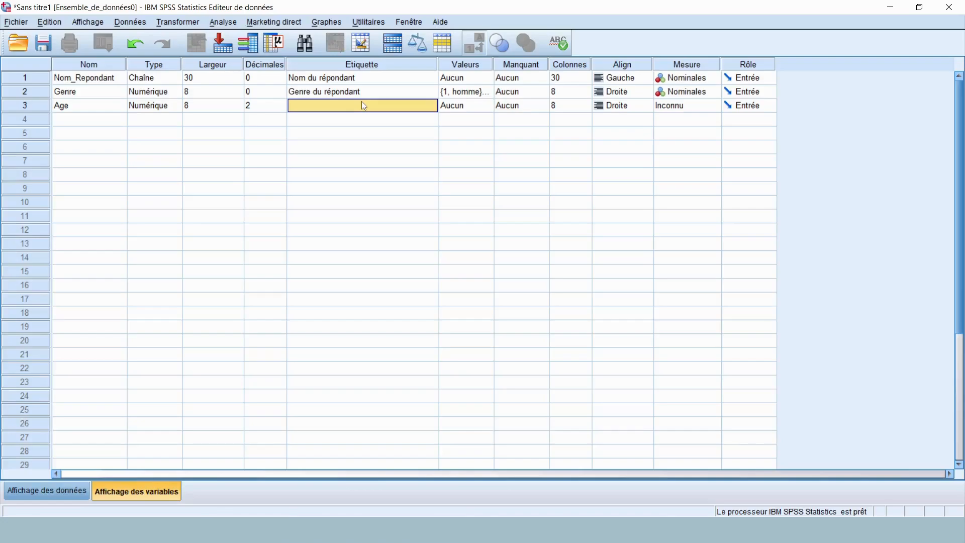
pyautogui.doubleClick(363, 104)
pyautogui.write('Age du répondant')
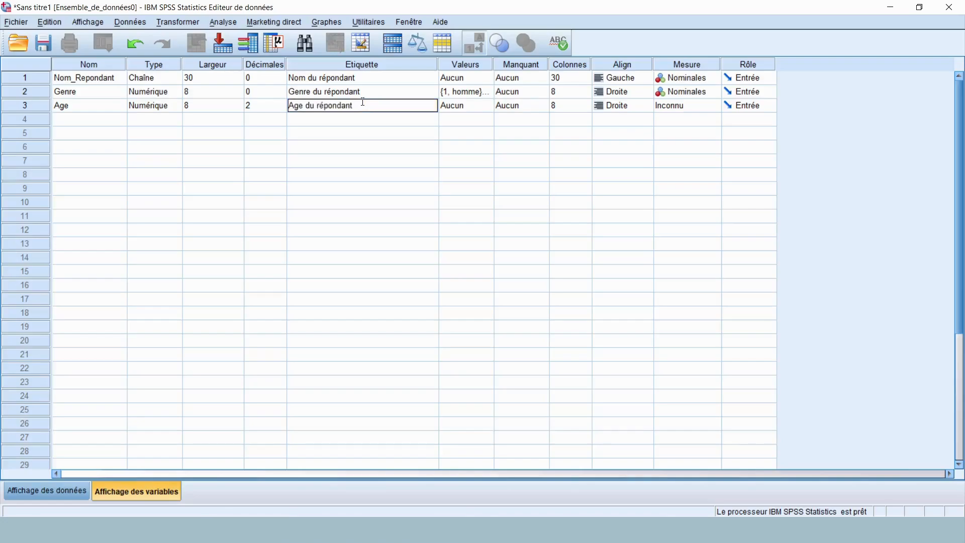
pyautogui.press('Tab')
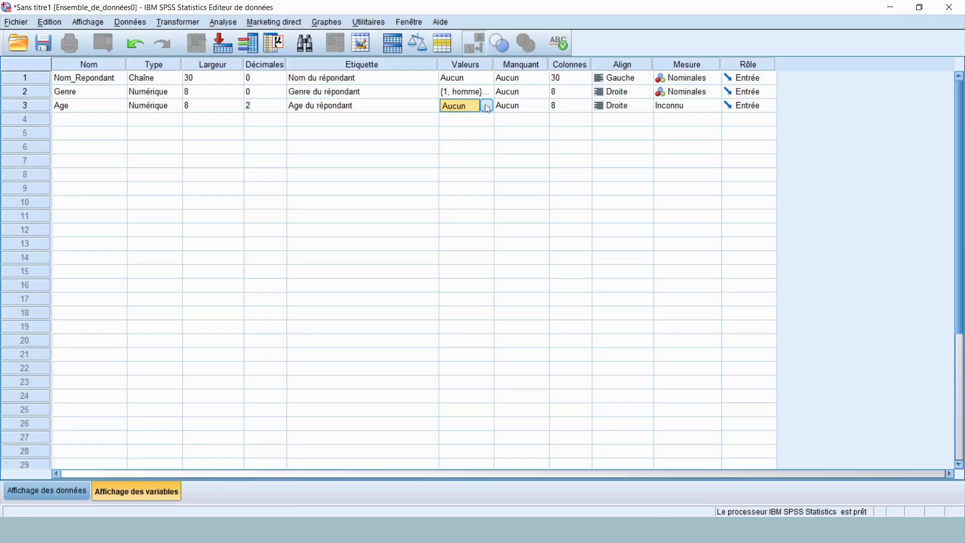
pyautogui.press('Tab')
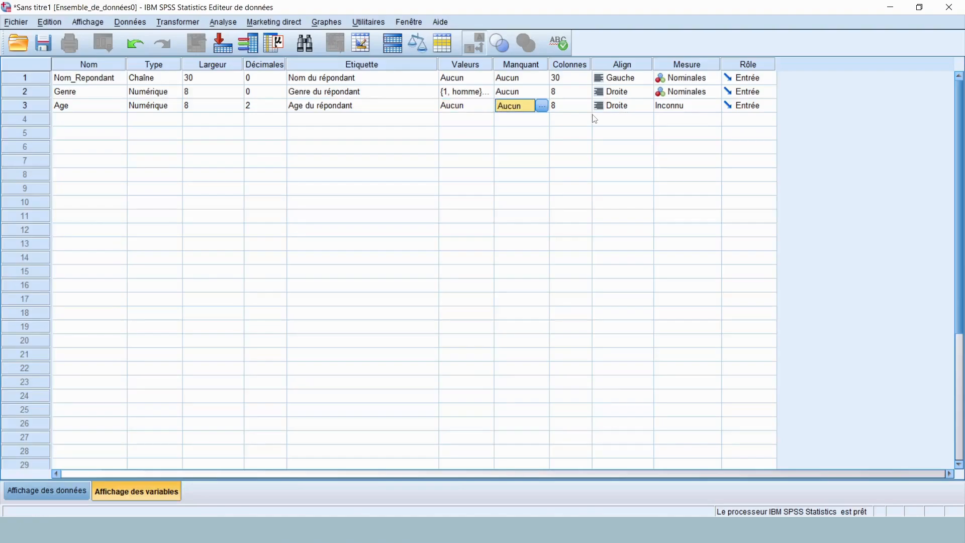
pyautogui.press('Tab')
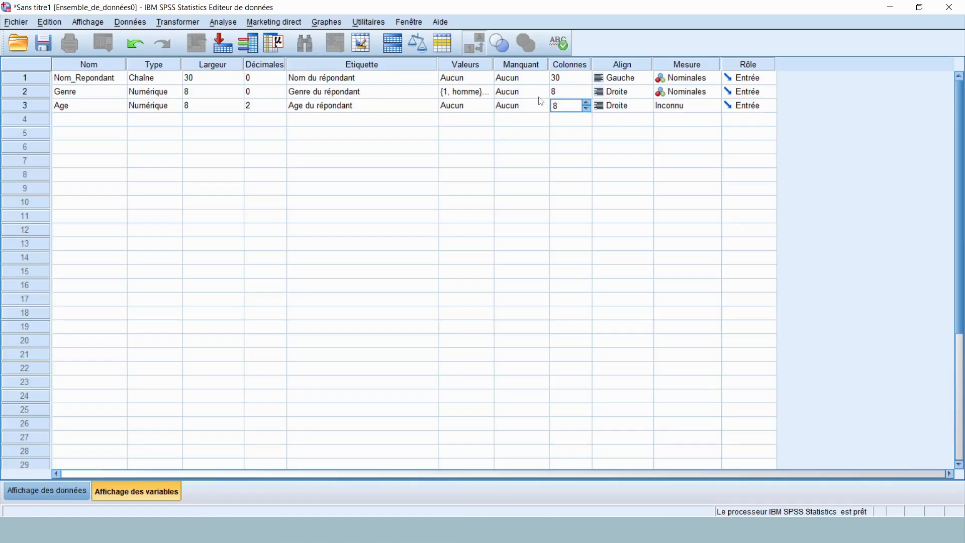
# Step: Set the number of decimals of the Age variable to 0
pyautogui.click(258, 106)
pyautogui.click(281, 109)
pyautogui.click(281, 108)
pyautogui.press('Tab')
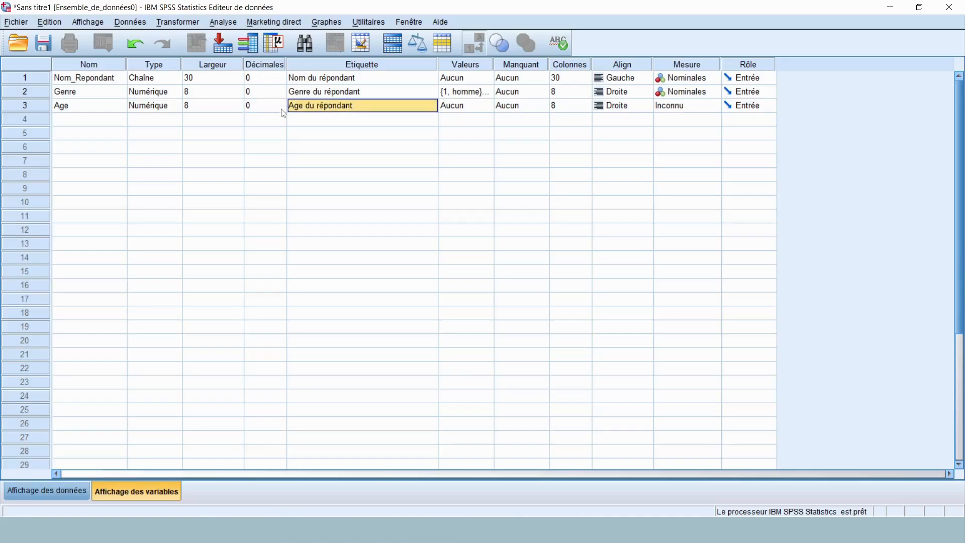
# Step: Set the measurement level of the Age variable to Echelle and finish its row
pyautogui.press('Tab')
pyautogui.press('Tab')
pyautogui.press('Tab')
pyautogui.press('Tab')
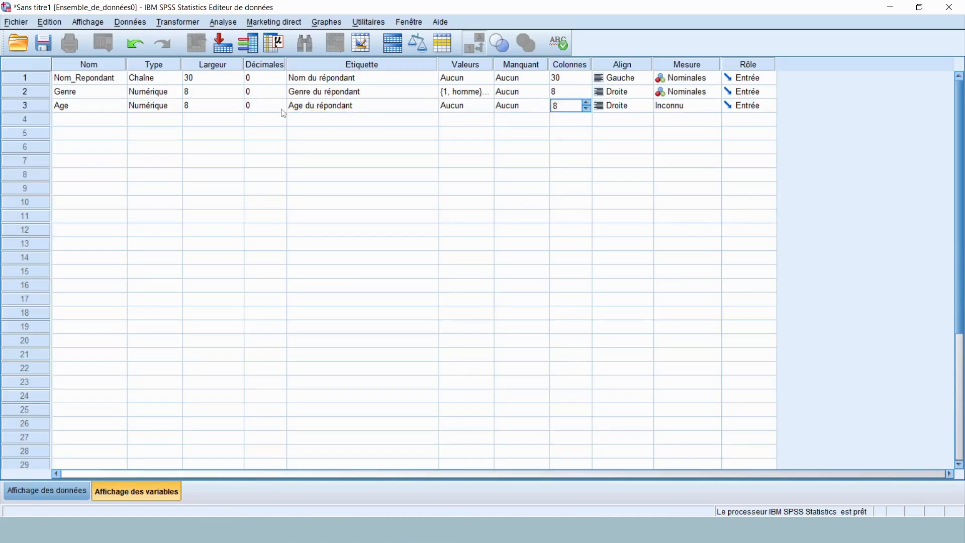
pyautogui.press('Tab')
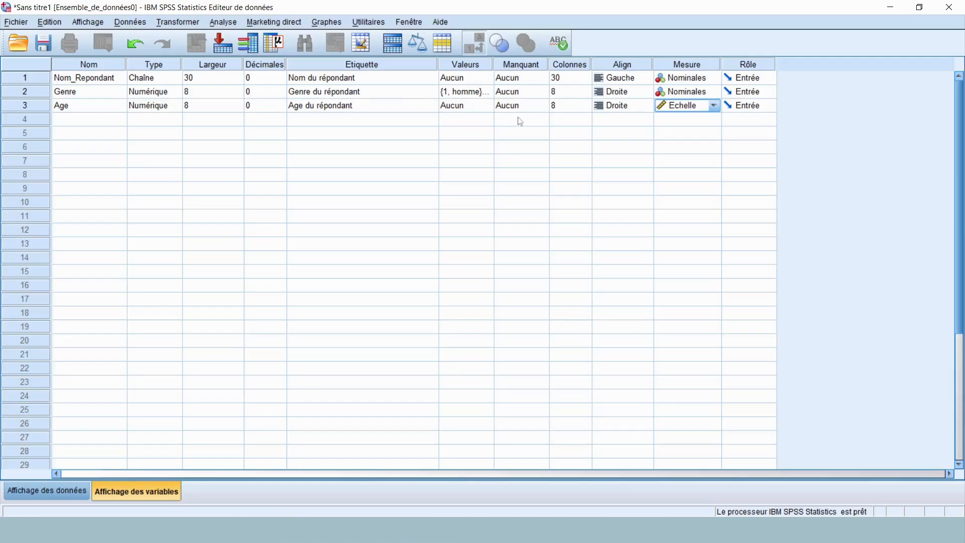
pyautogui.click(715, 106)
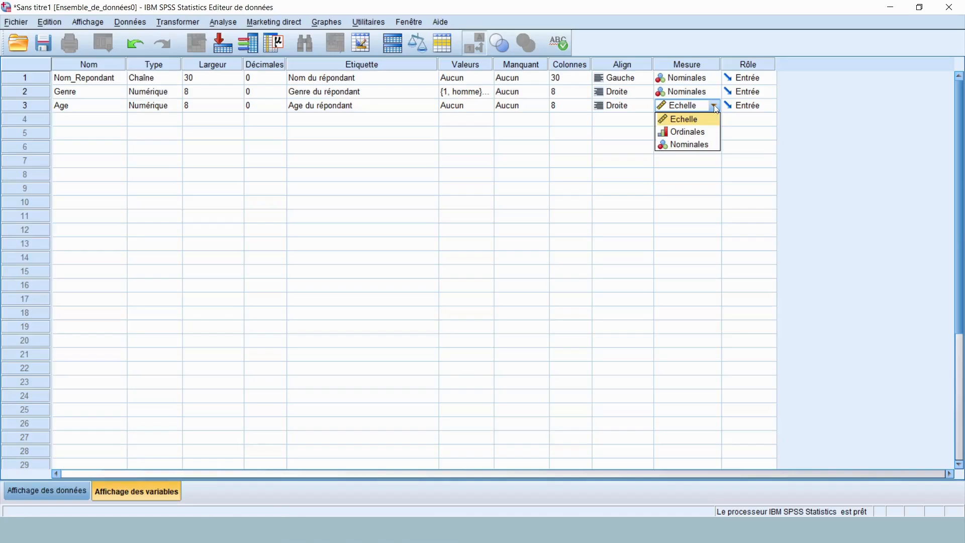
pyautogui.press('Tab')
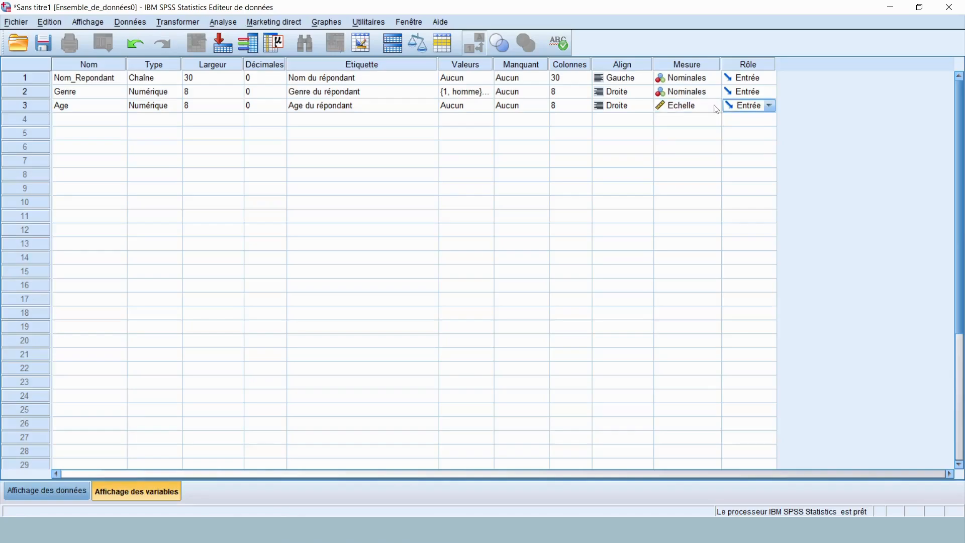
pyautogui.press('Tab')
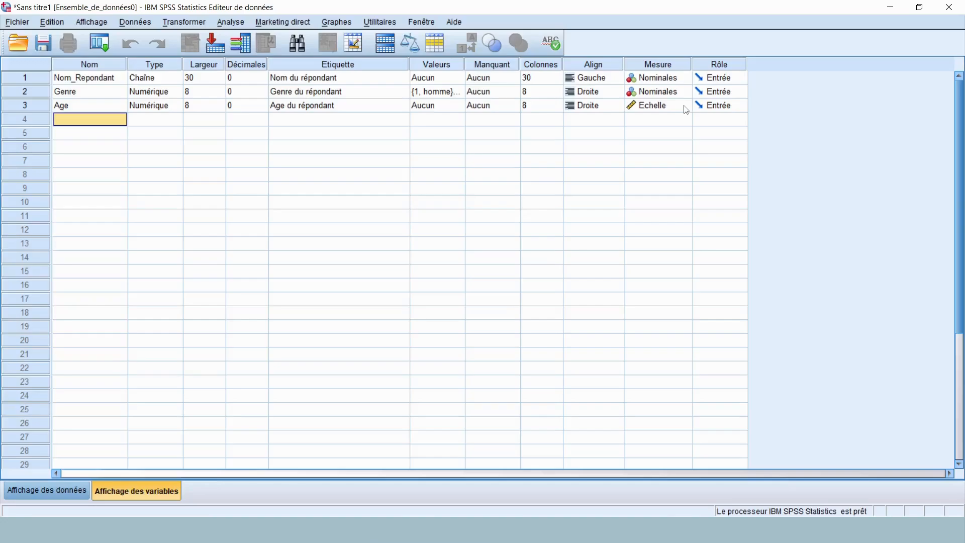
# Step: Create a fourth variable by entering the label "Utilisez-vous les transports publics?" in the row below Age
pyautogui.click(358, 122)
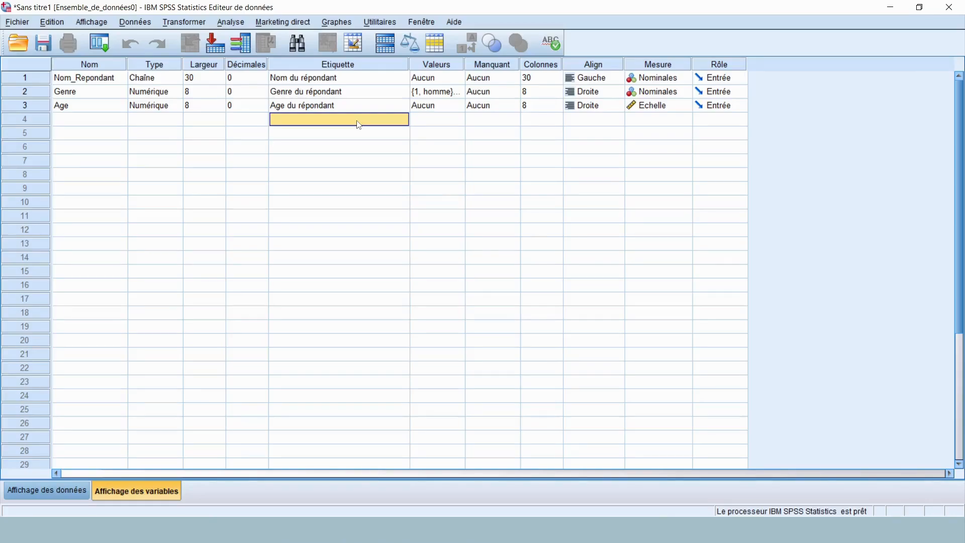
pyautogui.write('Utilisez')
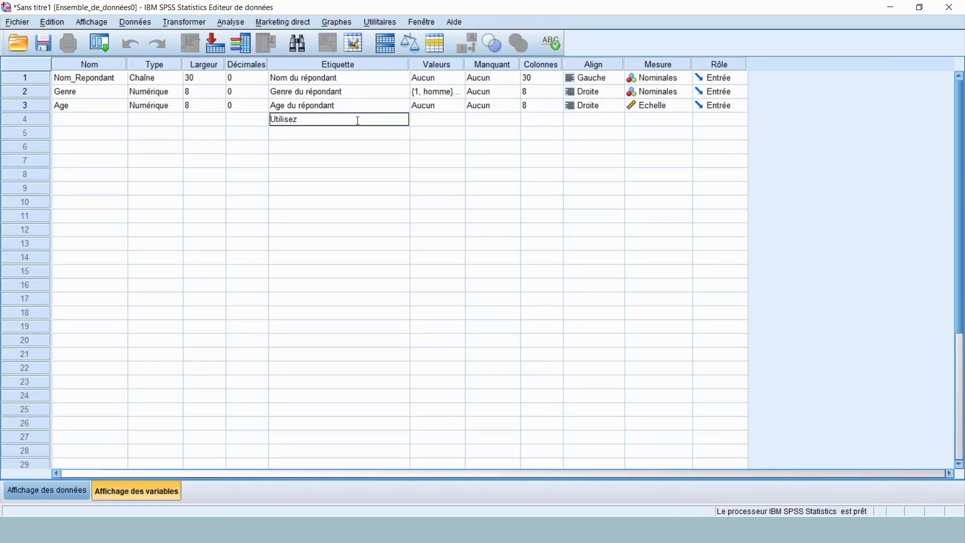
pyautogui.write('-vous les transports publics?')
pyautogui.click(442, 123)
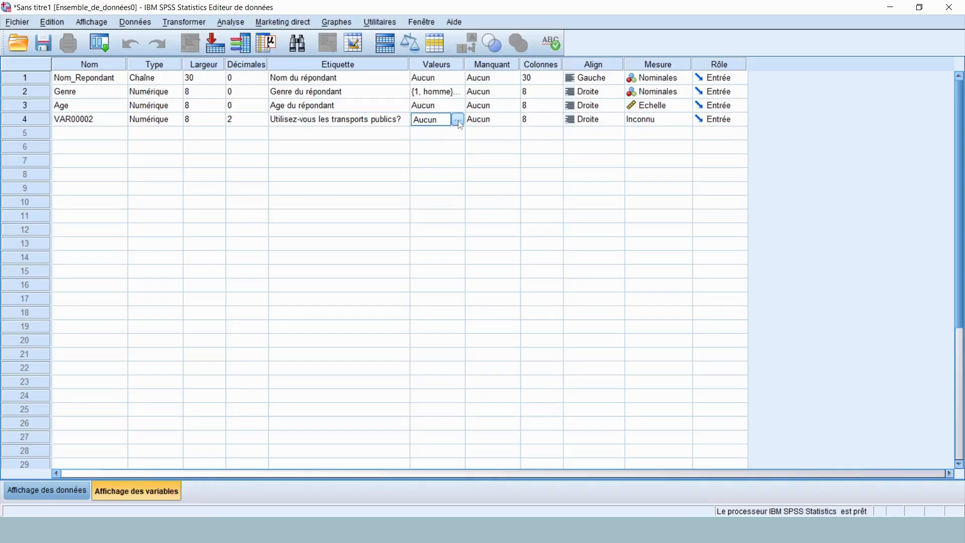
pyautogui.click(458, 121)
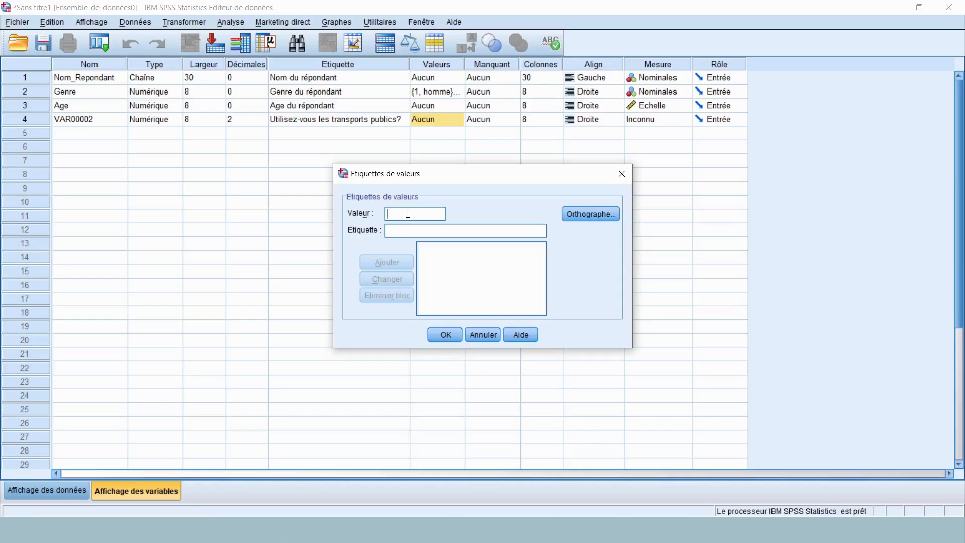
pyautogui.click(483, 334)
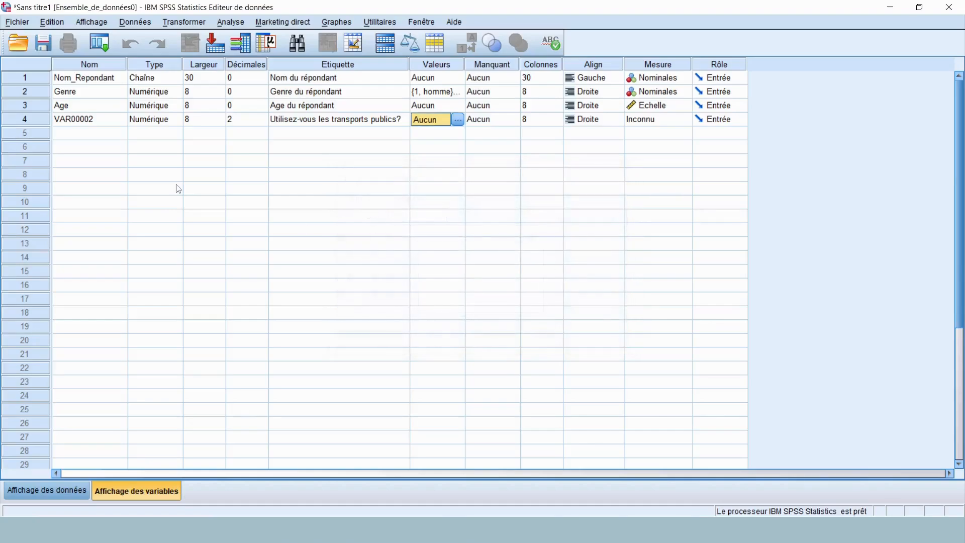
pyautogui.click(341, 122)
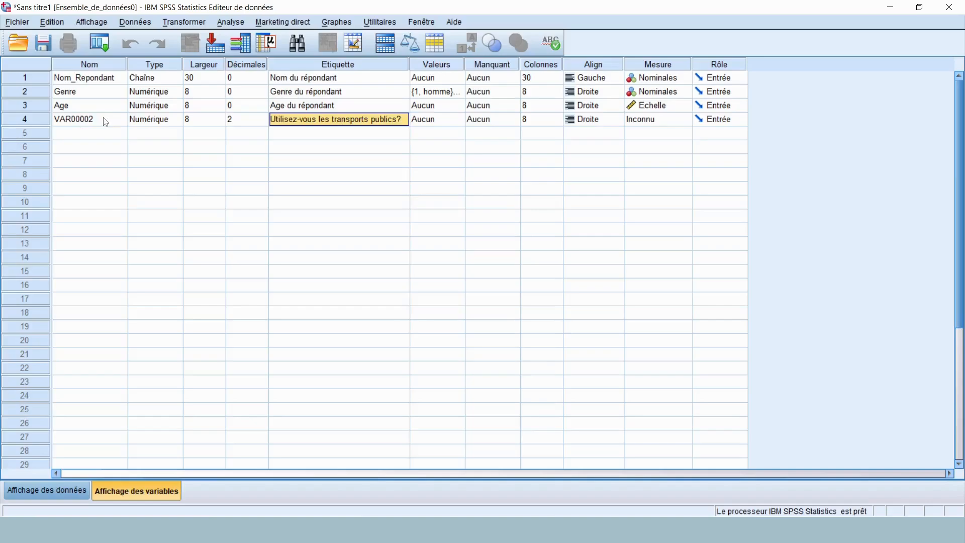
# Step: Rename the fourth variable, which holds the public transport question, as Transport_Public
pyautogui.click(91, 121)
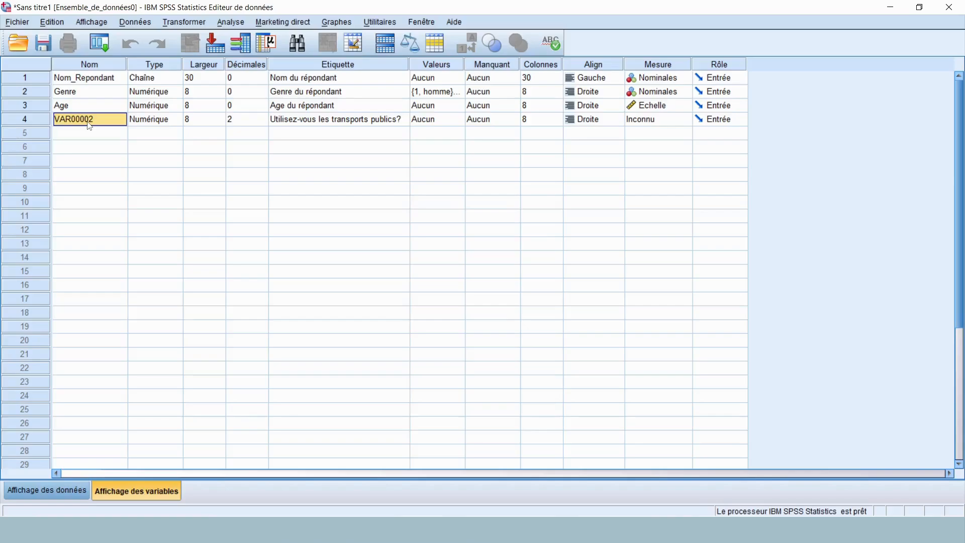
pyautogui.click(89, 121)
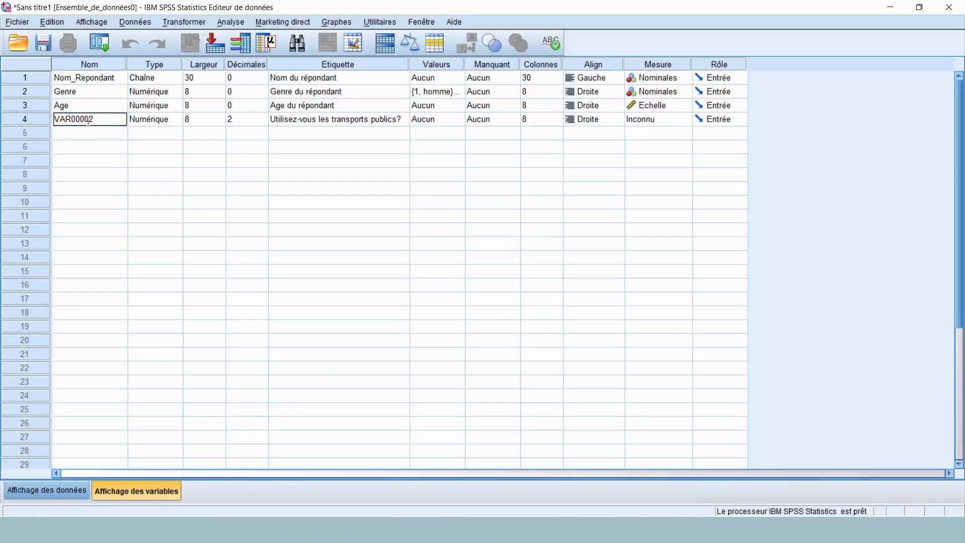
pyautogui.write('Transport_Public')
pyautogui.press('Tab')
# Step: Add the value label 0 = "Non" for the Transport_Public variable
pyautogui.press('Tab')
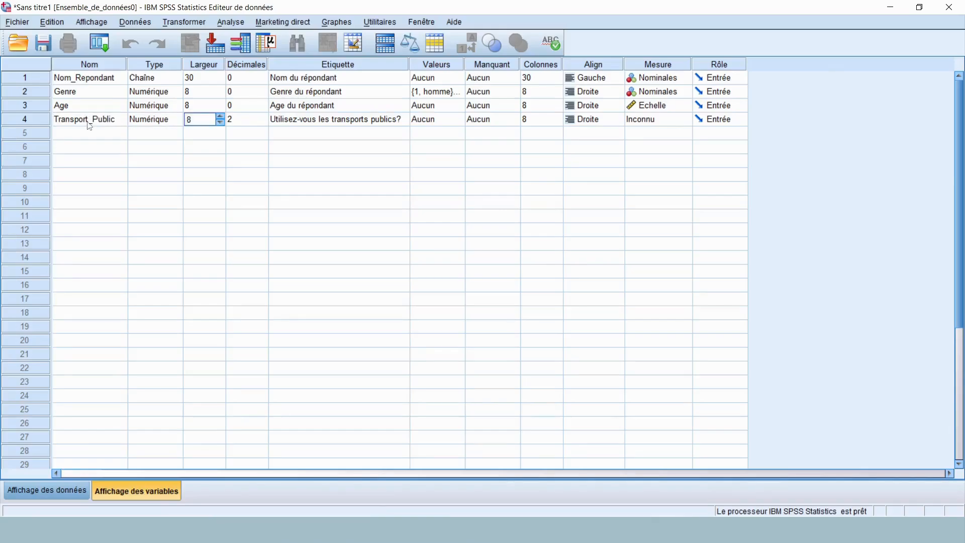
pyautogui.press('Tab')
pyautogui.press('Tab')
pyautogui.press('Tab')
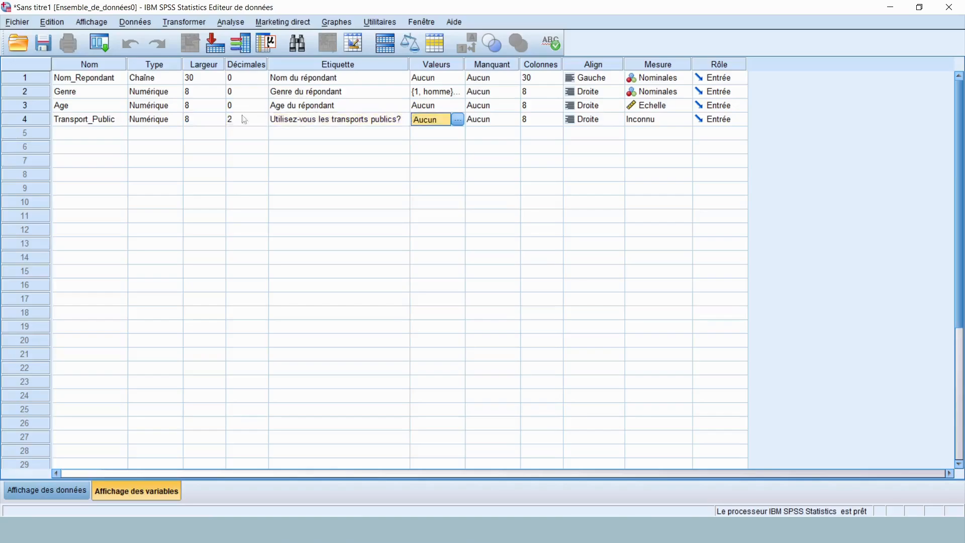
pyautogui.click(458, 121)
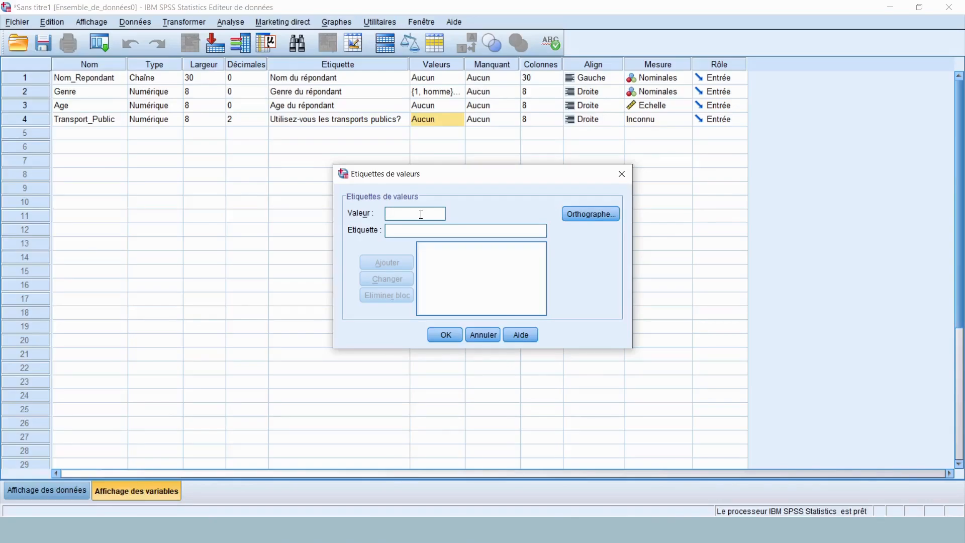
pyautogui.write('0')
pyautogui.press('Tab')
pyautogui.write('Non')
pyautogui.click(397, 263)
# Step: Add the value label 1 = "Oui" for Transport_Public and confirm its value labels
pyautogui.write('1')
pyautogui.press('Tab')
pyautogui.write('Oui')
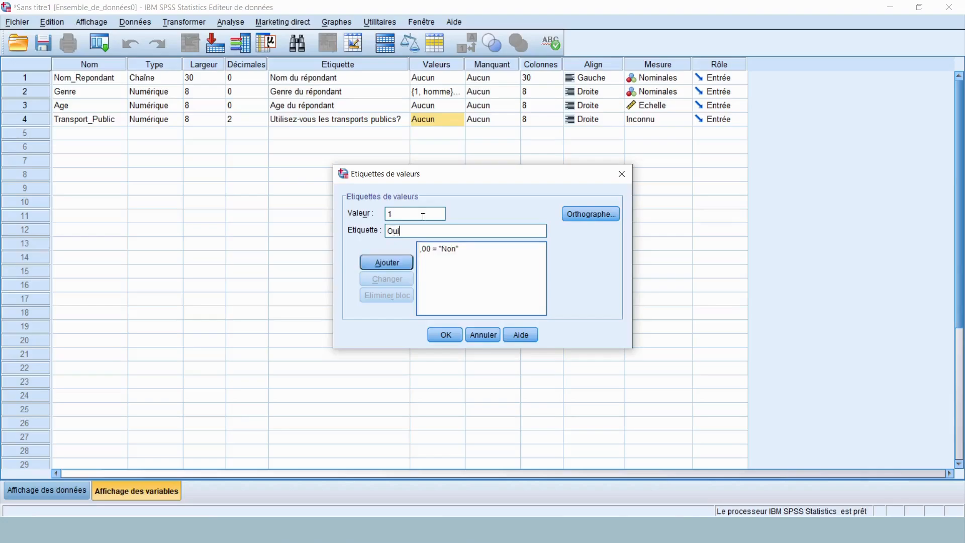
pyautogui.click(402, 265)
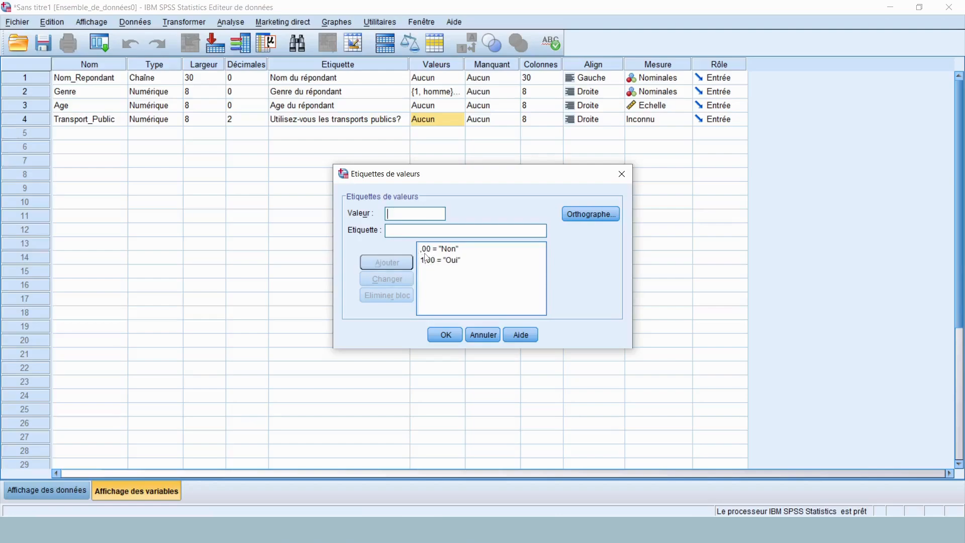
pyautogui.click(440, 310)
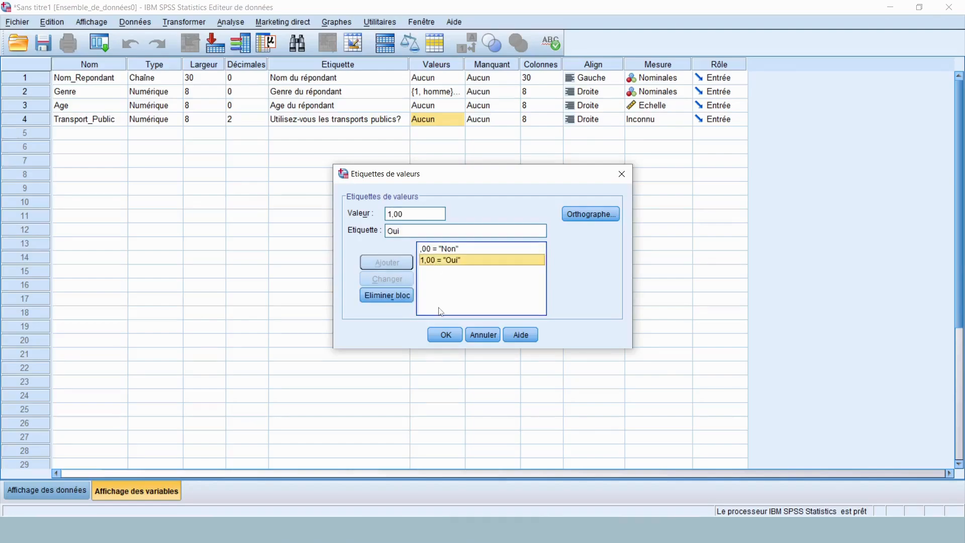
pyautogui.click(441, 334)
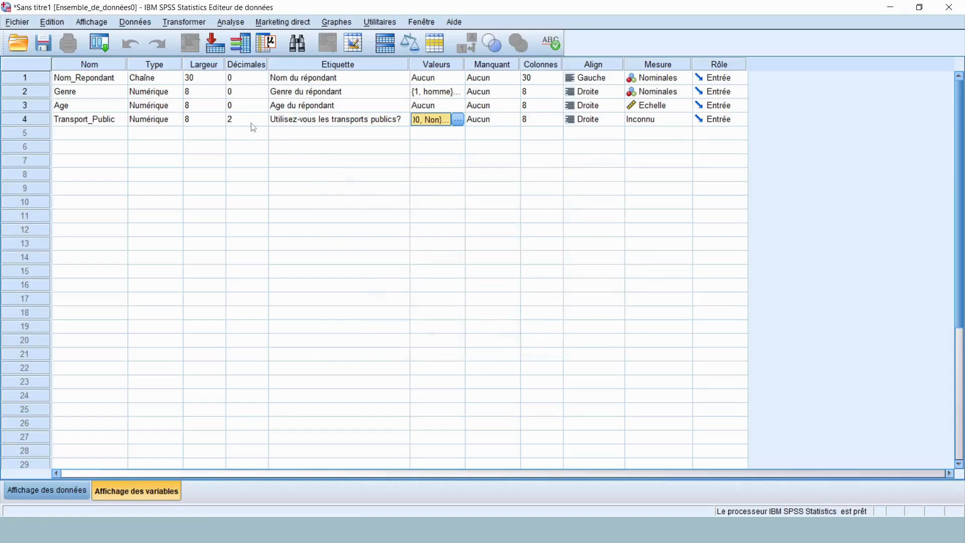
# Step: Set the number of decimals of Transport_Public to 0 and review its value labels
pyautogui.click(251, 123)
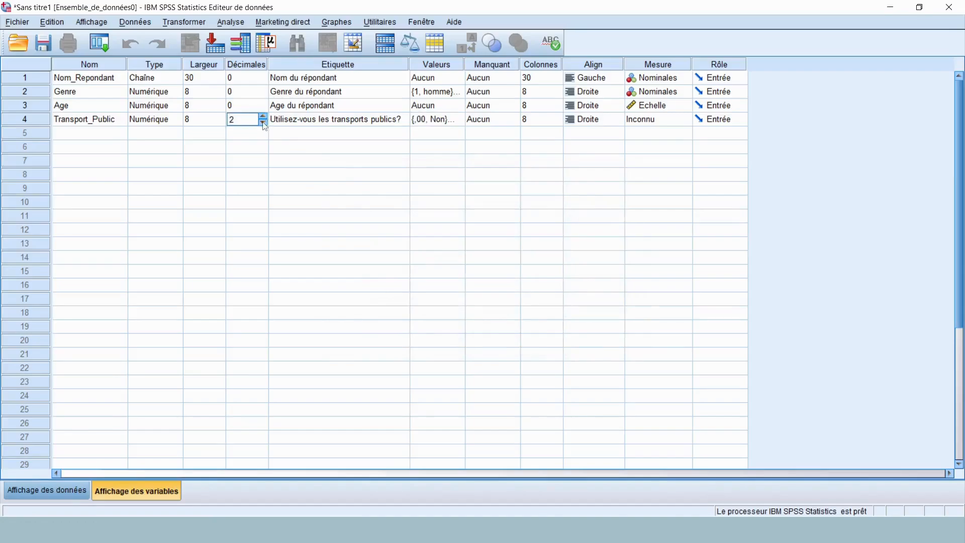
pyautogui.click(263, 123)
pyautogui.click(263, 123)
pyautogui.press('Tab')
pyautogui.press('Tab')
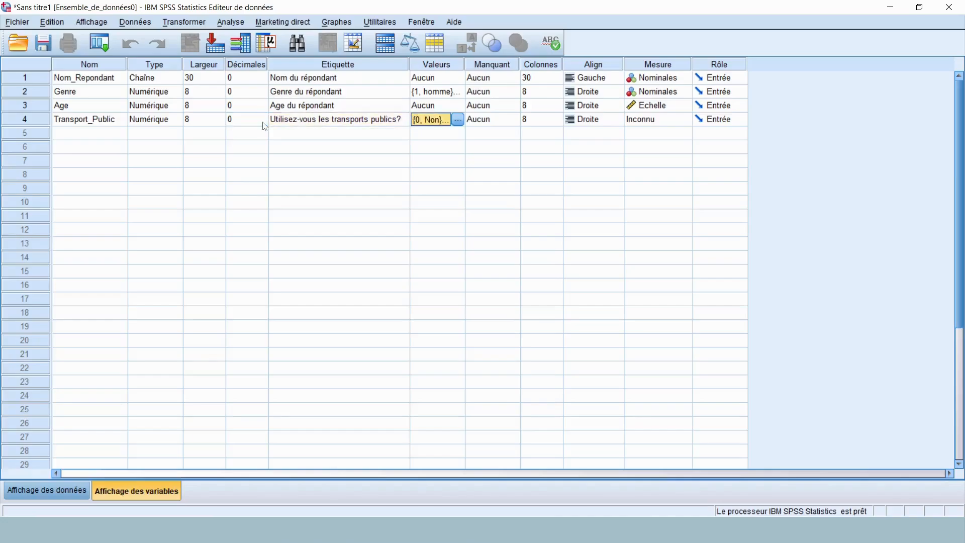
pyautogui.click(459, 120)
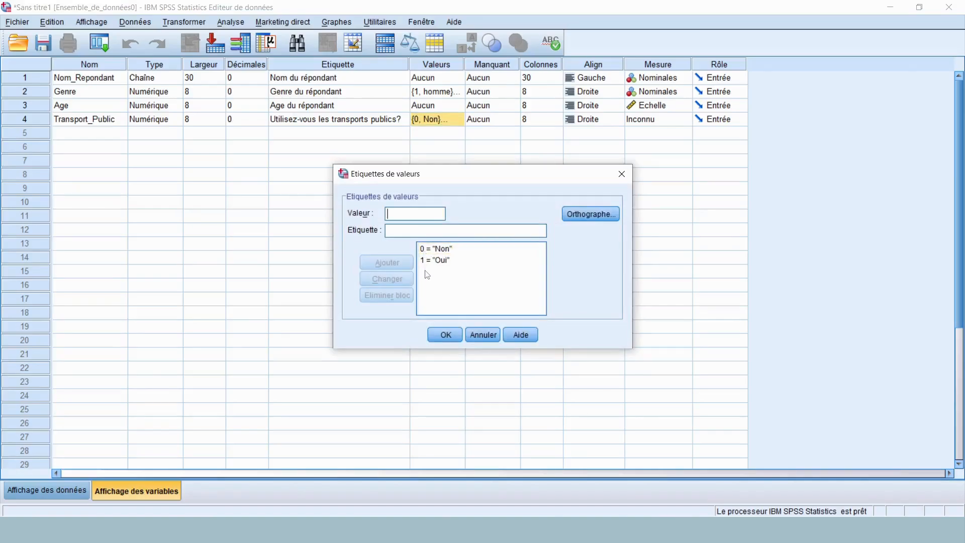
pyautogui.click(445, 334)
# Step: Set the measurement level of Transport_Public to Nominales and finish its row
pyautogui.press('Tab')
pyautogui.press('Tab')
pyautogui.press('Tab')
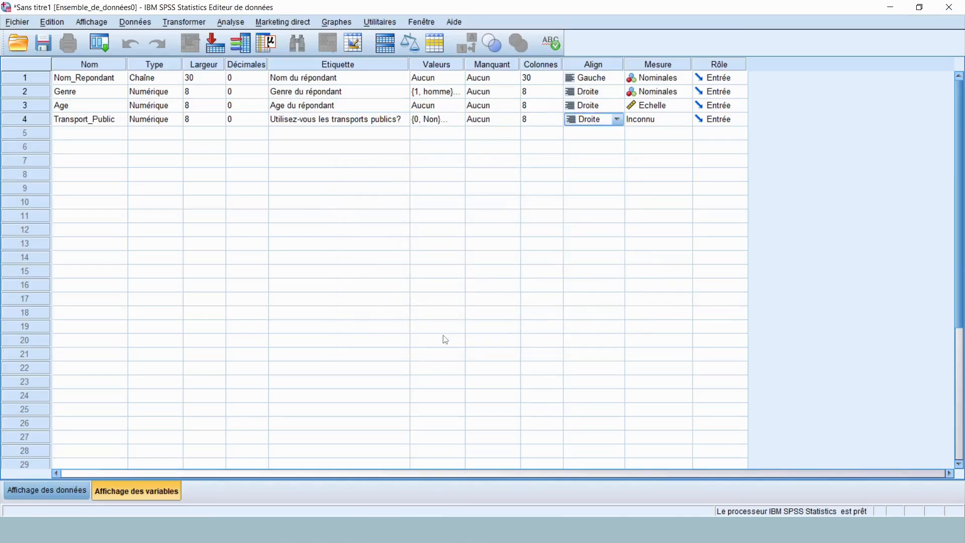
pyautogui.press('Tab')
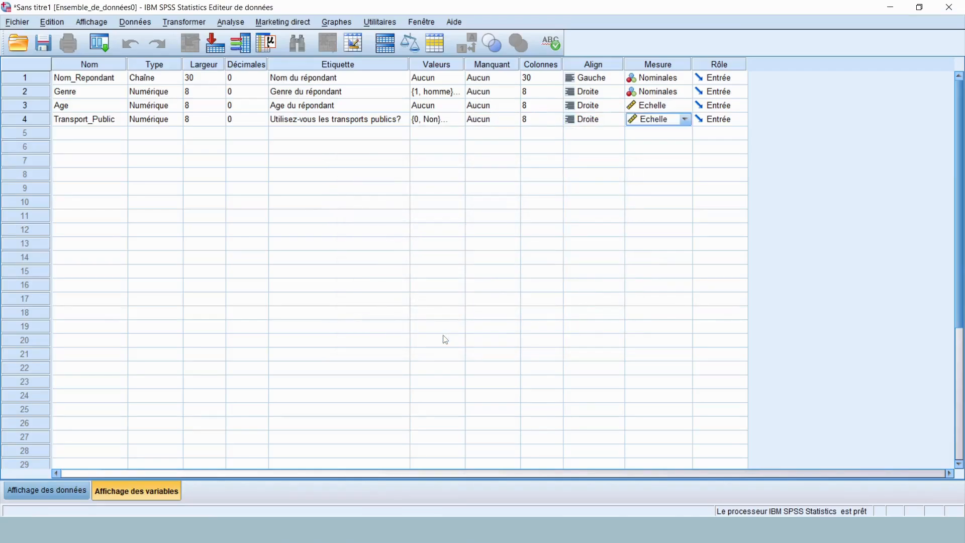
pyautogui.click(686, 120)
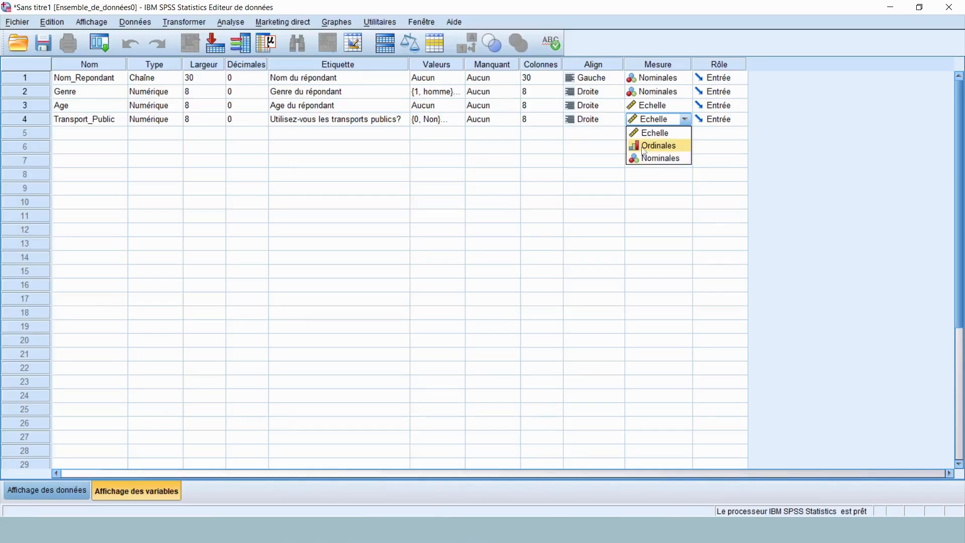
pyautogui.click(659, 158)
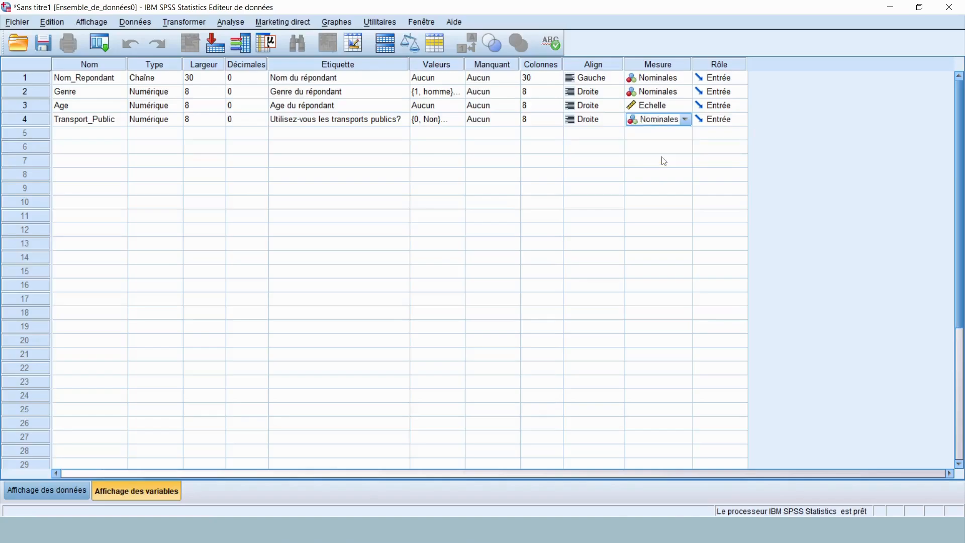
pyautogui.press('Tab')
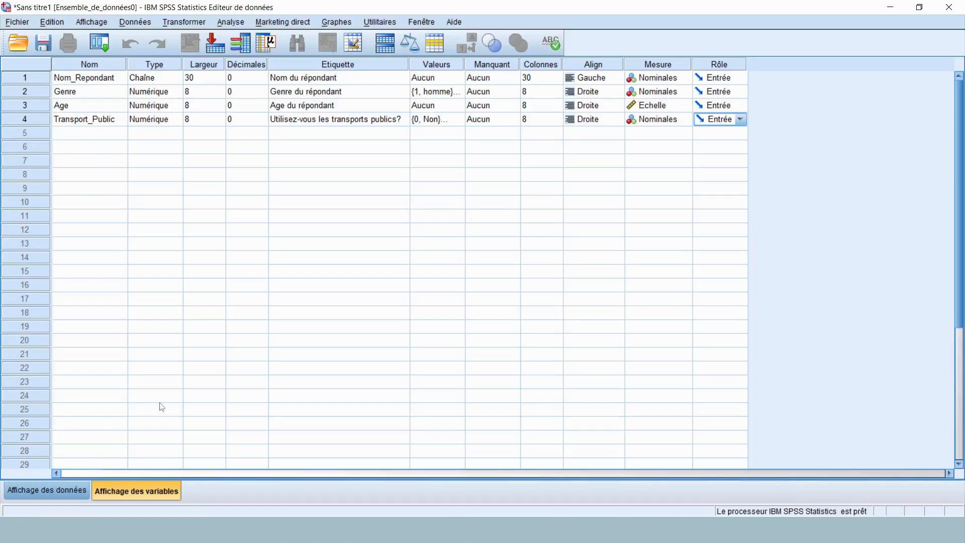
# Step: Switch to the data view and enter X as the Nom_Repondant of the first case
pyautogui.click(59, 493)
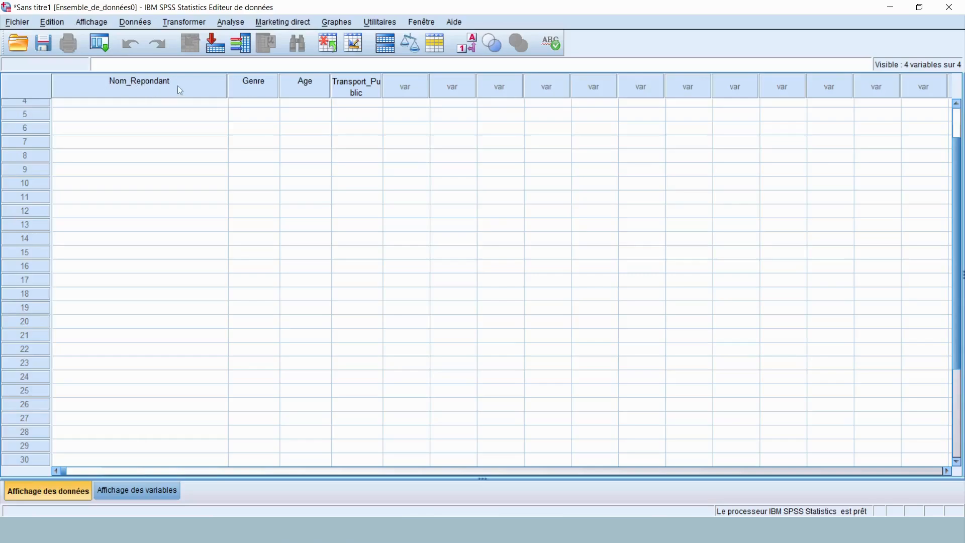
pyautogui.scroll(1, 154, 148)
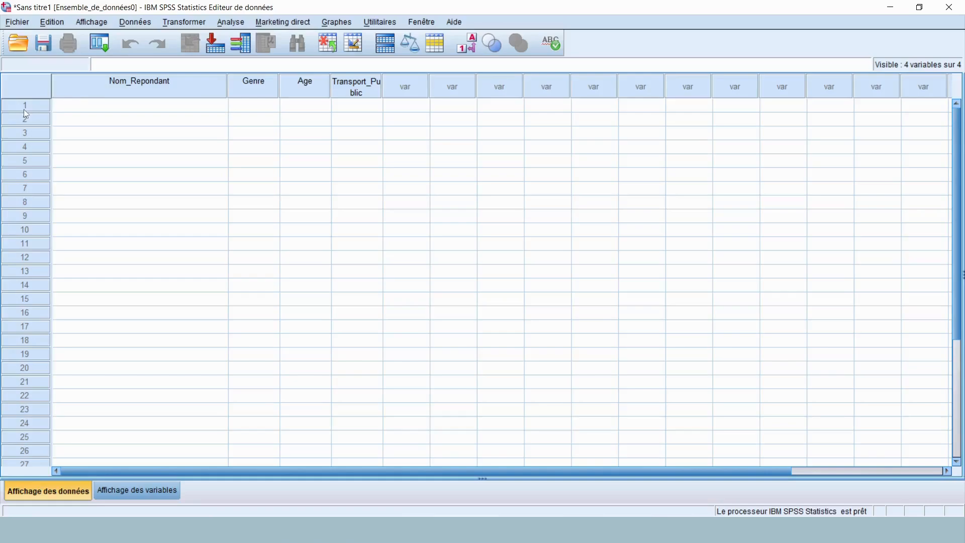
pyautogui.click(95, 112)
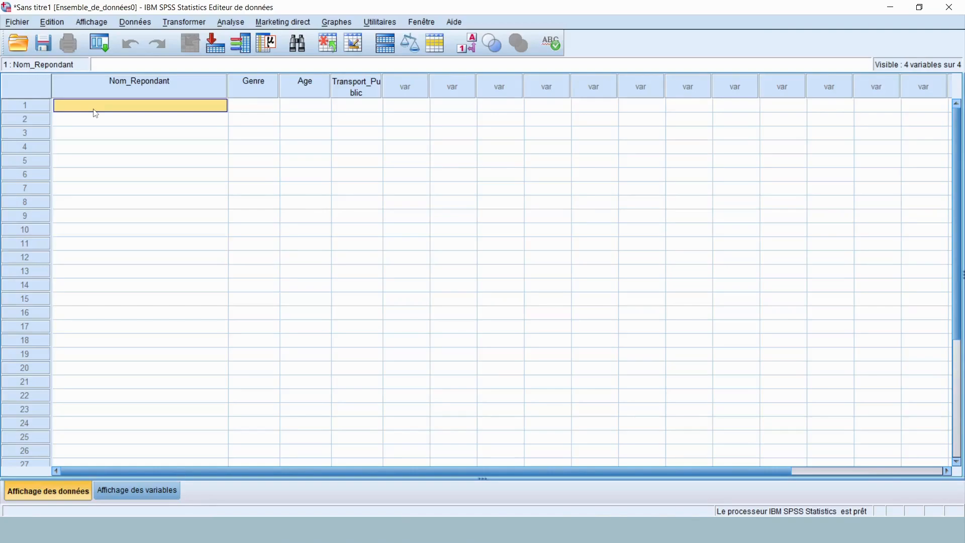
pyautogui.write('X')
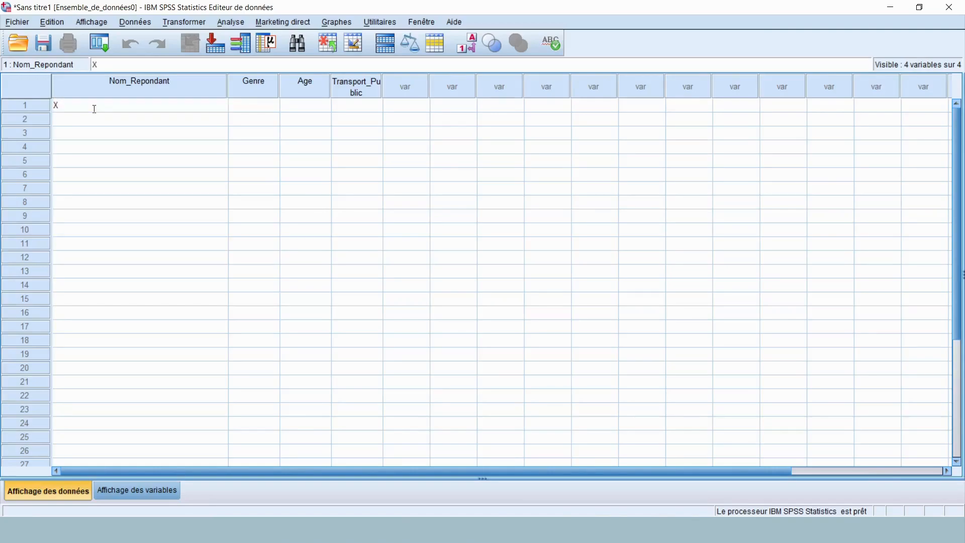
pyautogui.press('BackSpace')
pyautogui.write('X')
pyautogui.press('Tab')
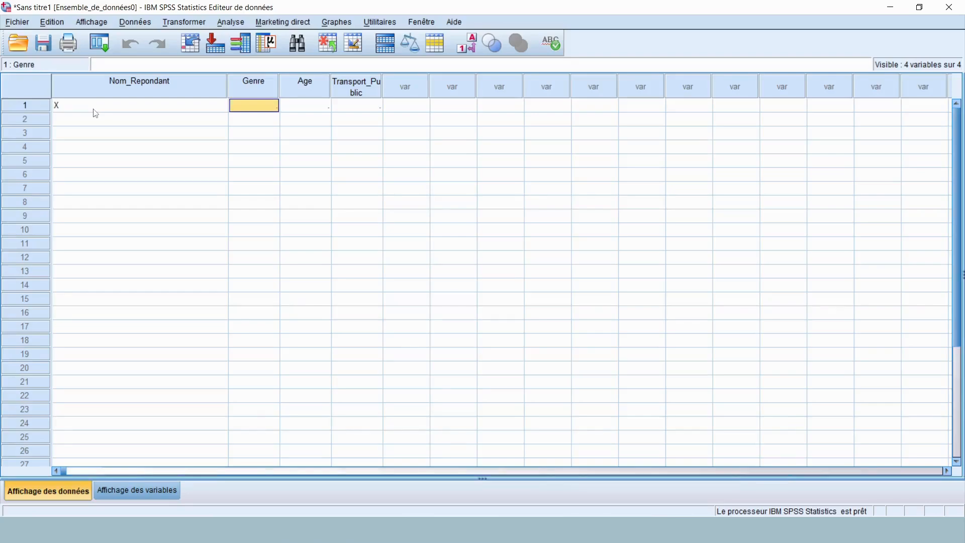
# Step: Enter 1 as the Genre of the first case and display value labels instead of codes
pyautogui.write('1')
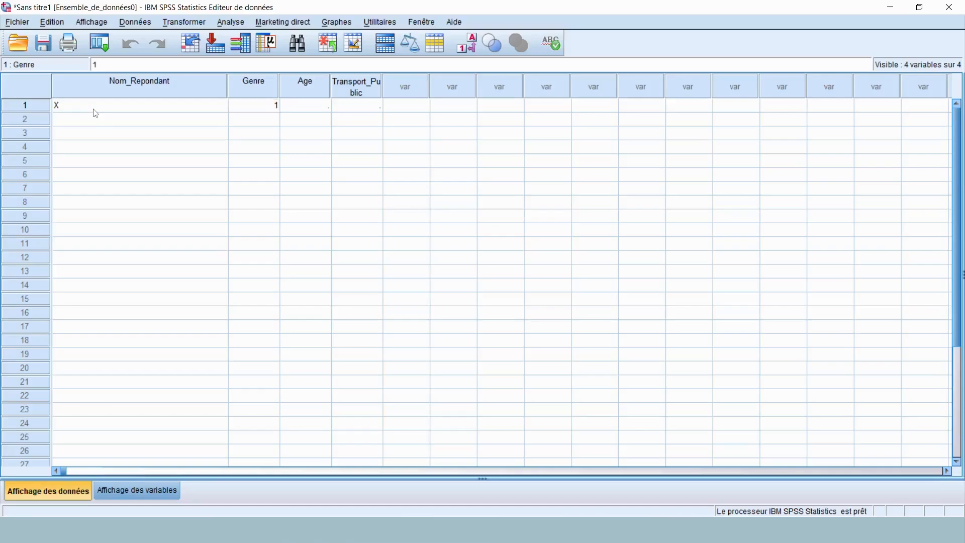
pyautogui.press('Tab')
pyautogui.press('Left')
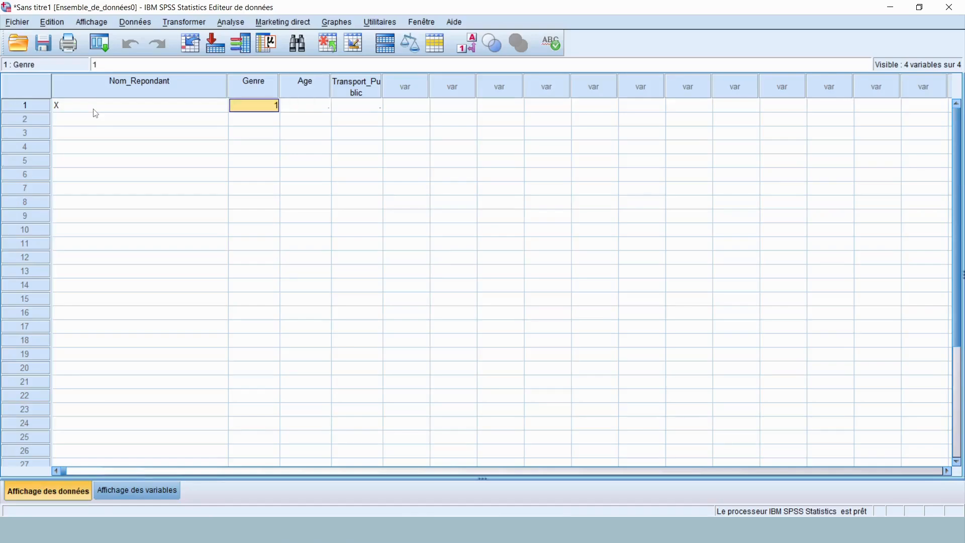
pyautogui.click(468, 47)
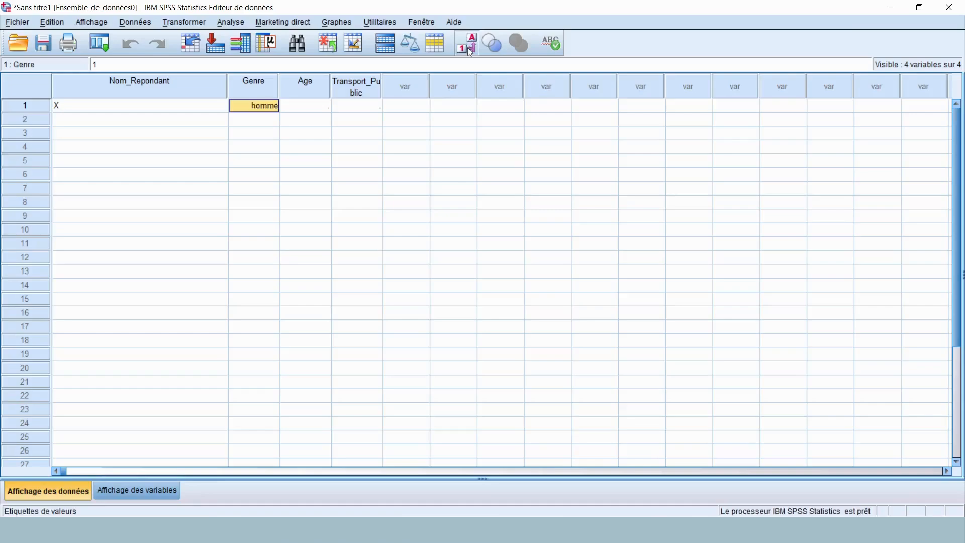
# Step: Change the first case's Genre to 2 and switch between value labels and codes, ending on codes
pyautogui.write('22')
pyautogui.press('Return')
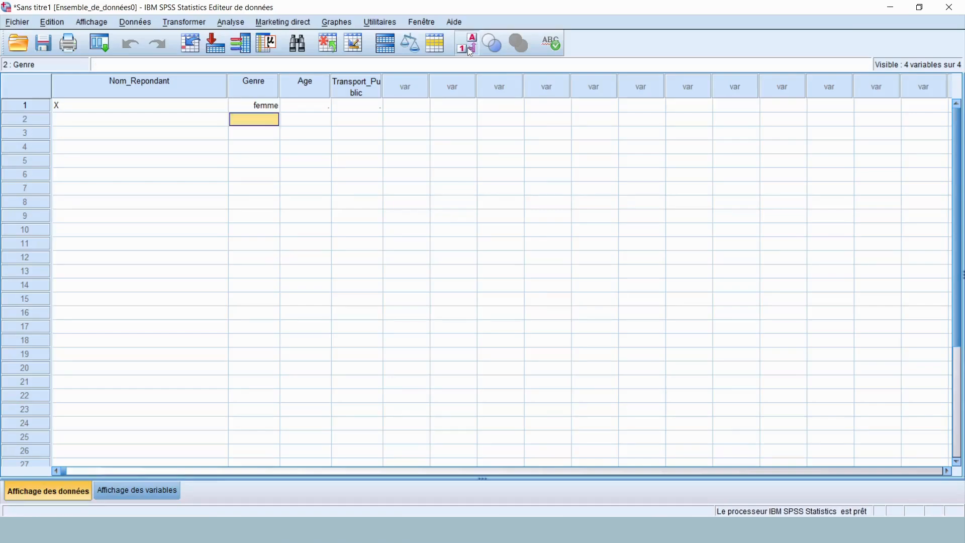
pyautogui.click(468, 48)
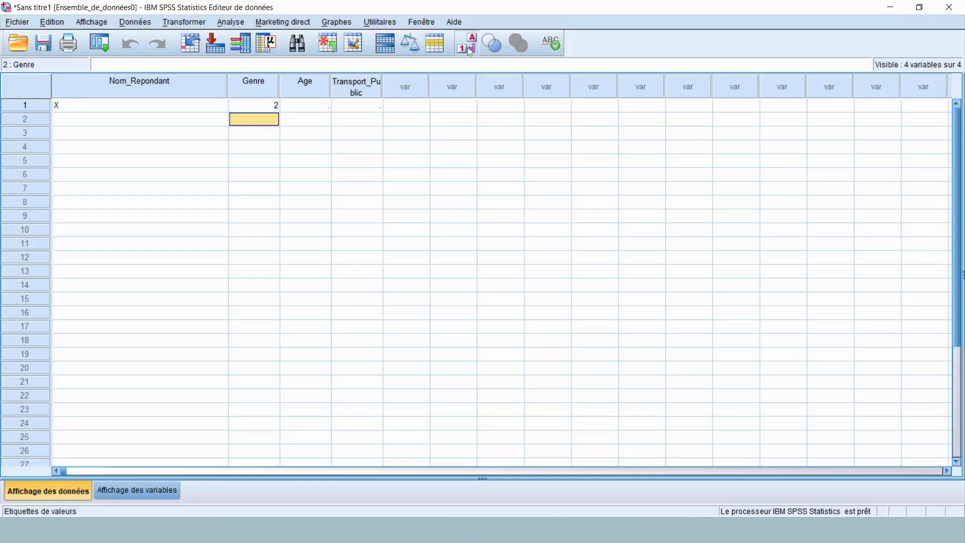
pyautogui.click(468, 47)
pyautogui.press('Up')
pyautogui.click(467, 48)
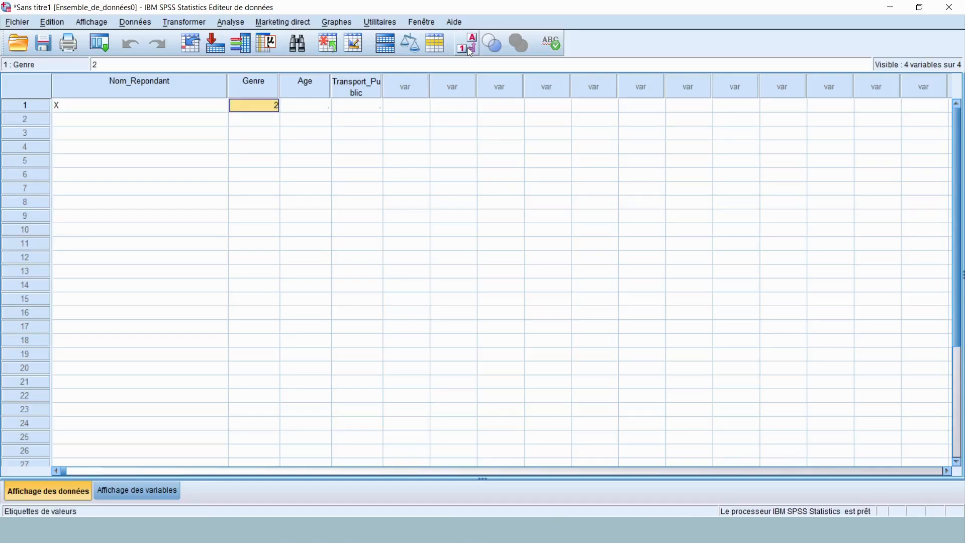
# Step: Enter 25 as the Age of the first case
pyautogui.press('Right')
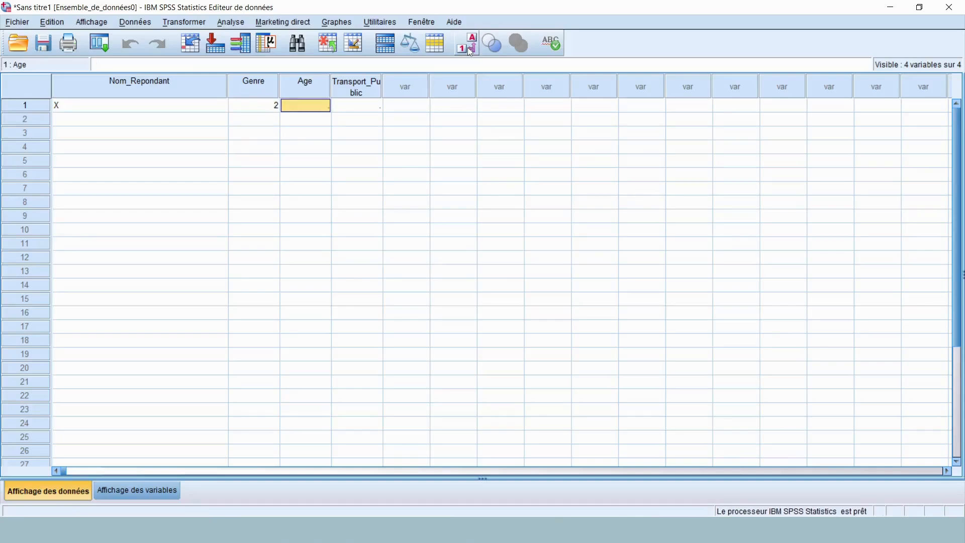
pyautogui.write('25')
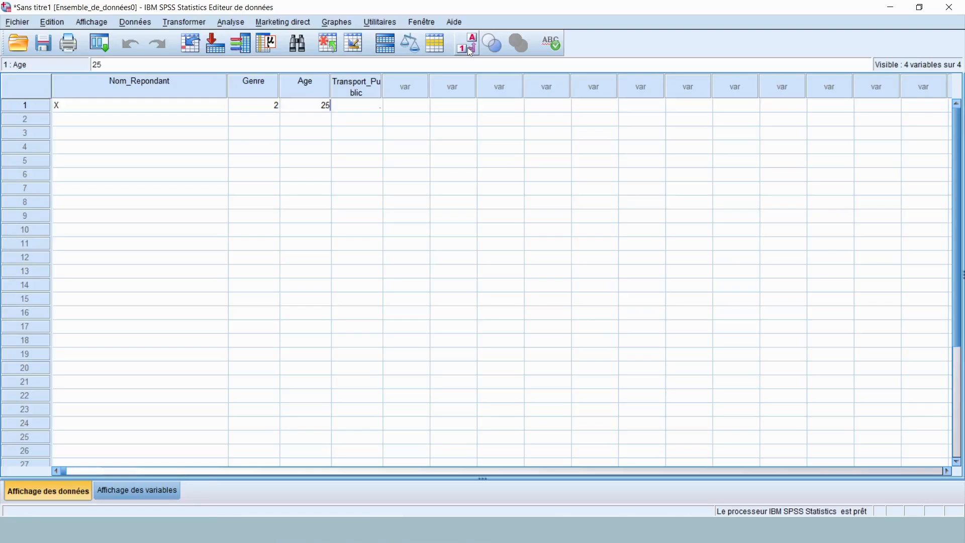
pyautogui.press('Tab')
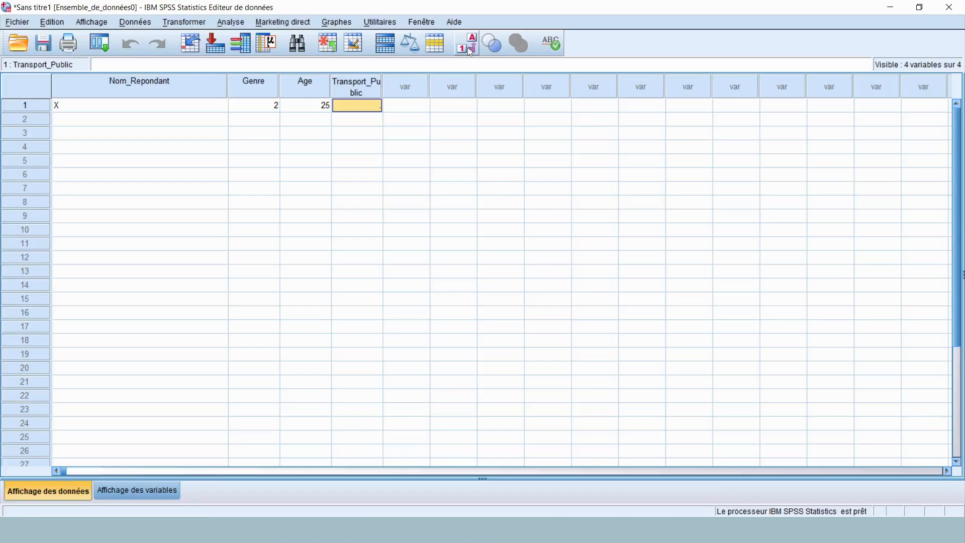
# Step: Set Transport_Public to 1 for the first case, replacing a trial entry of 0, and display value labels in the data grid
pyautogui.write('0')
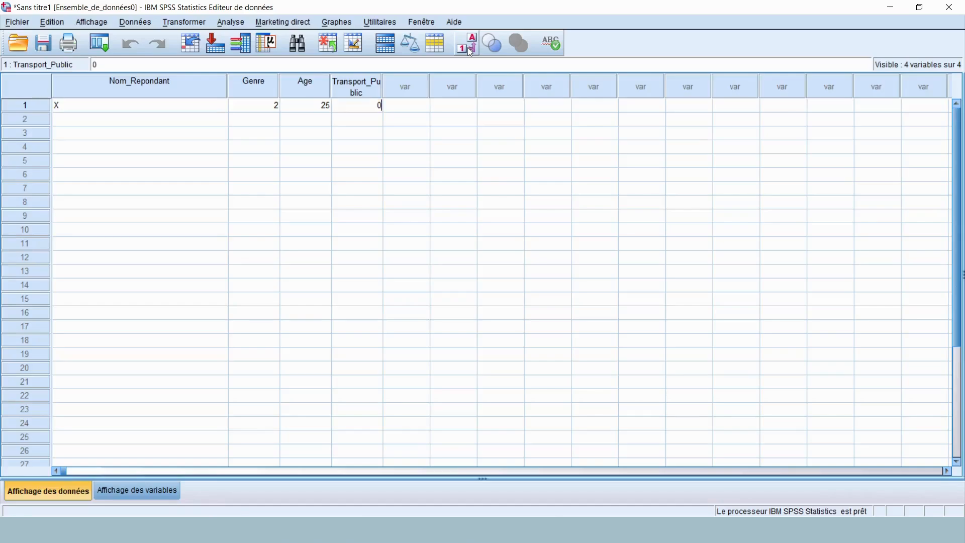
pyautogui.click(468, 47)
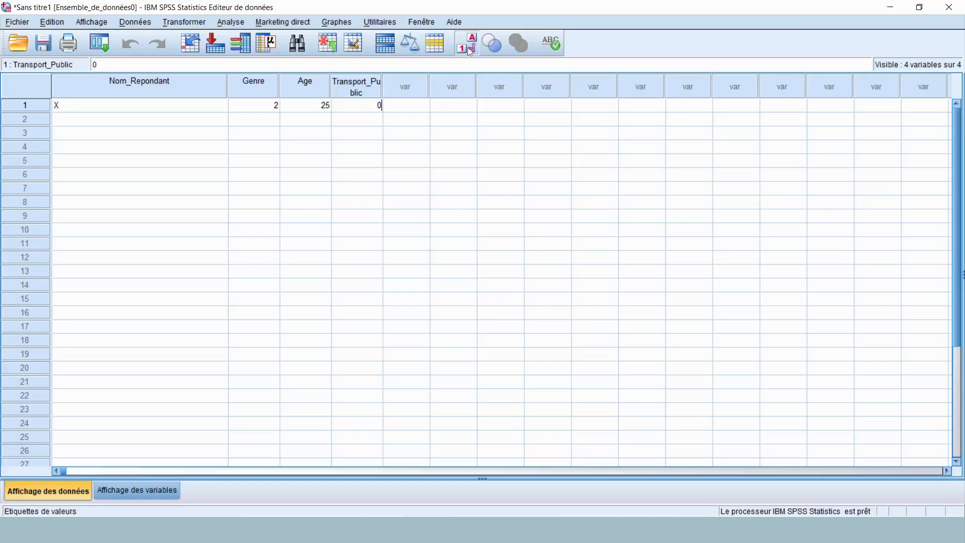
pyautogui.write('1')
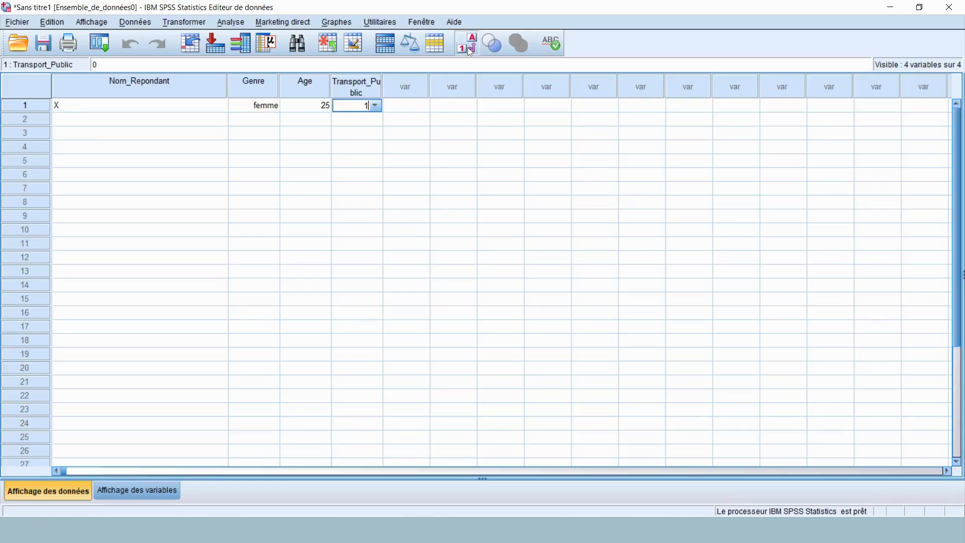
pyautogui.click(468, 47)
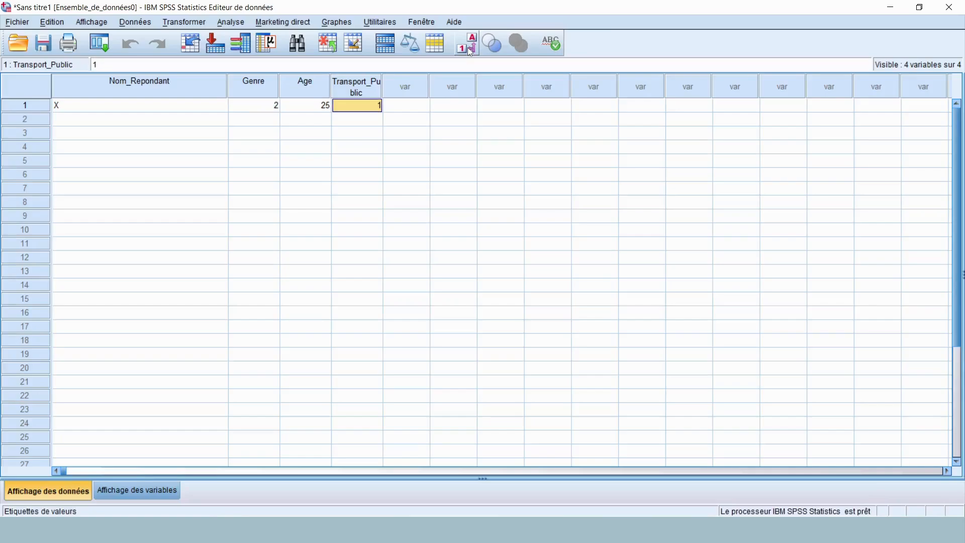
pyautogui.click(467, 47)
pyautogui.click(468, 47)
pyautogui.click(468, 48)
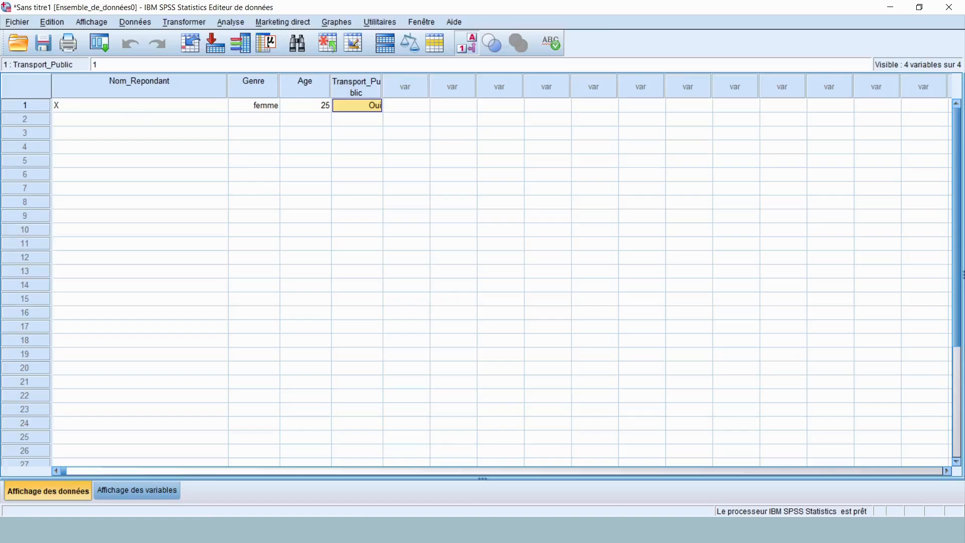
# Step: Copy the respondents' data from the Excel workbook and paste it into the SPSS data grid starting at the first case
pyautogui.click(446, 530)
pyautogui.click(534, 168)
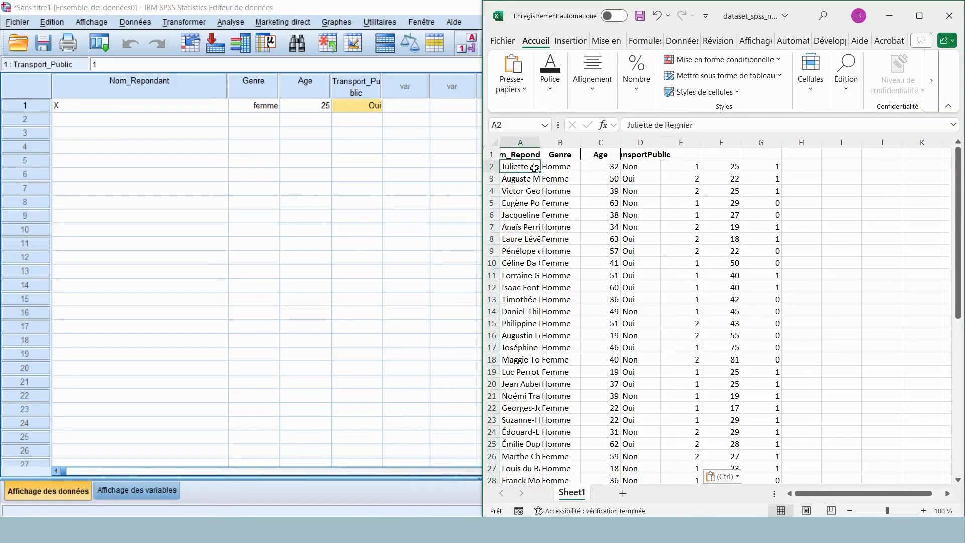
pyautogui.hotkey('ctrl', 'shift', 'Down')
pyautogui.hotkey('ctrl', 'c')
pyautogui.click(171, 110)
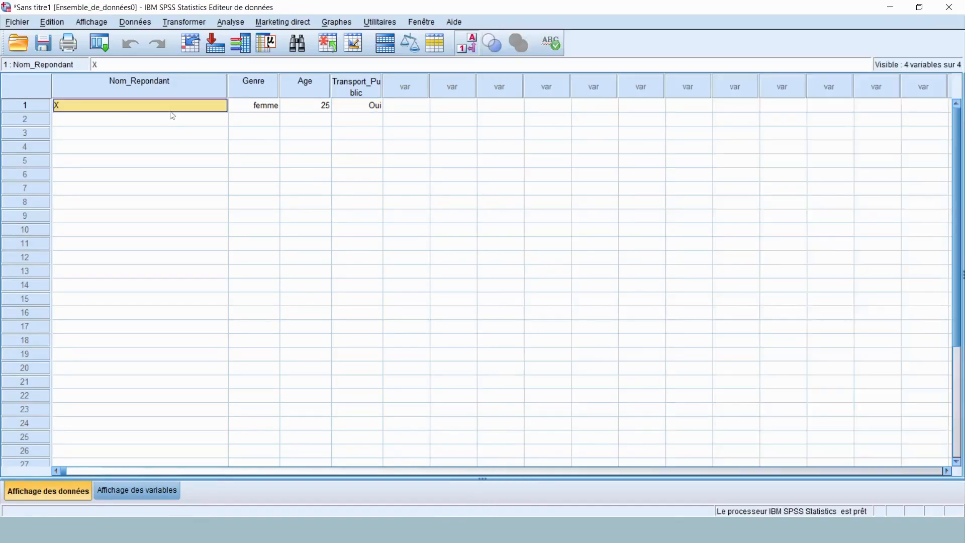
pyautogui.hotkey('ctrl', 'v')
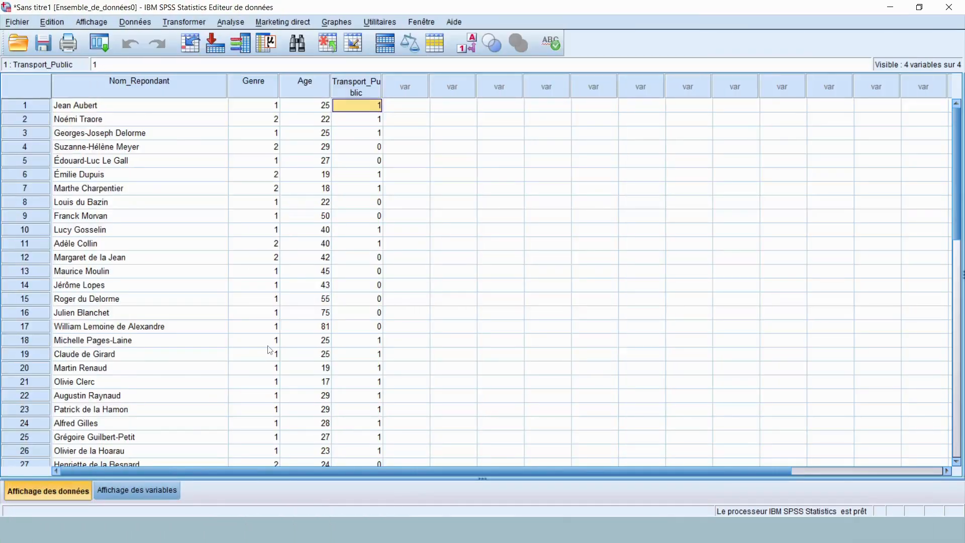
# Step: Review the pasted respondent names and the Genre and Transport_Public columns in the data grid
pyautogui.click(119, 107)
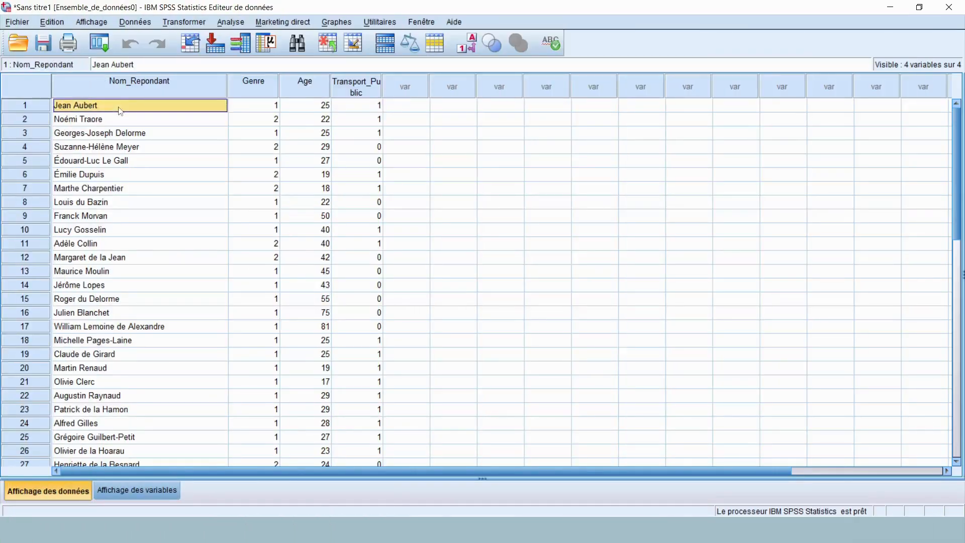
pyautogui.hotkey('ctrl', 'shift', 'Down')
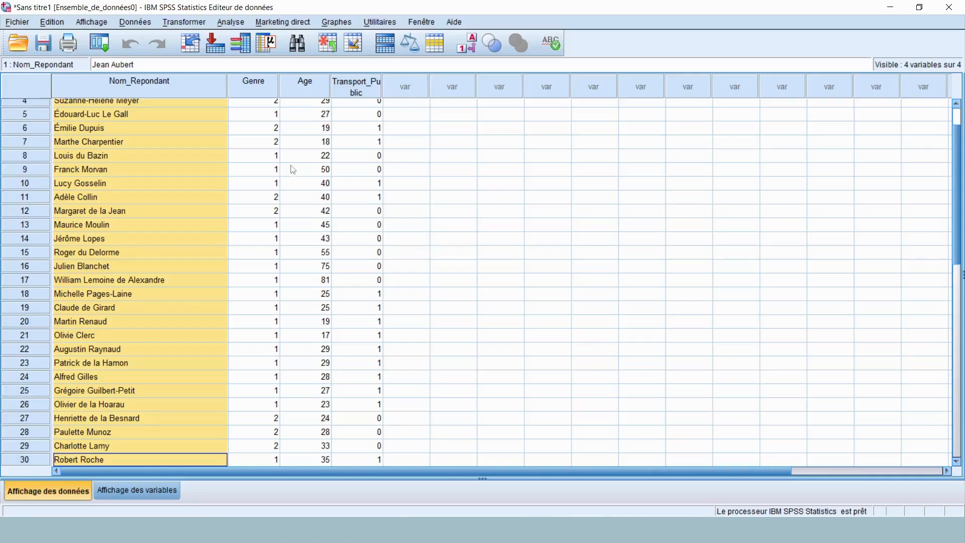
pyautogui.scroll(1, 294, 170)
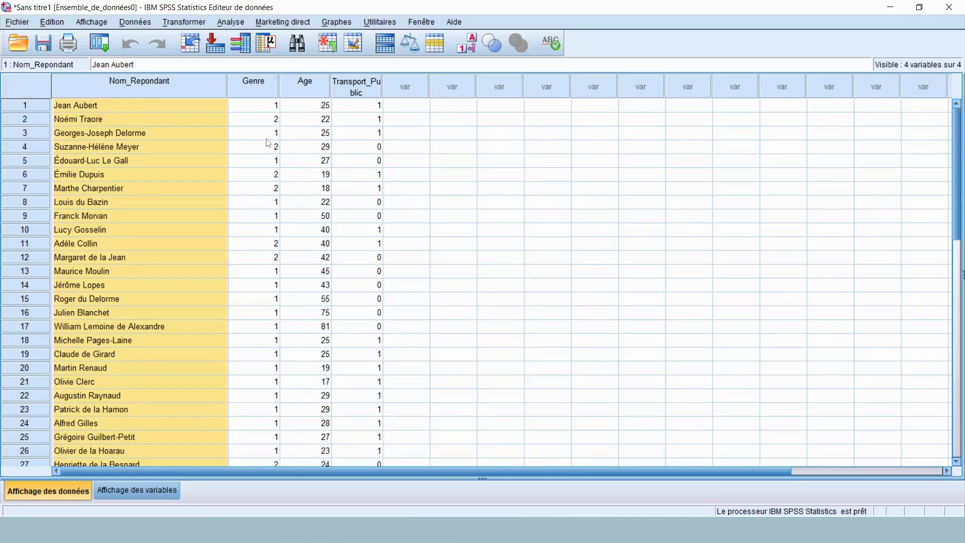
pyautogui.click(277, 110)
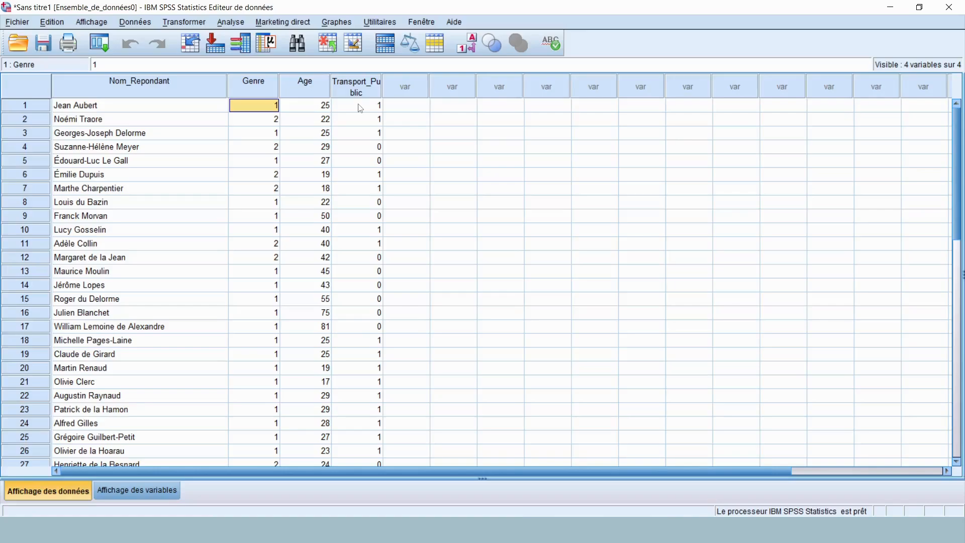
pyautogui.click(267, 99)
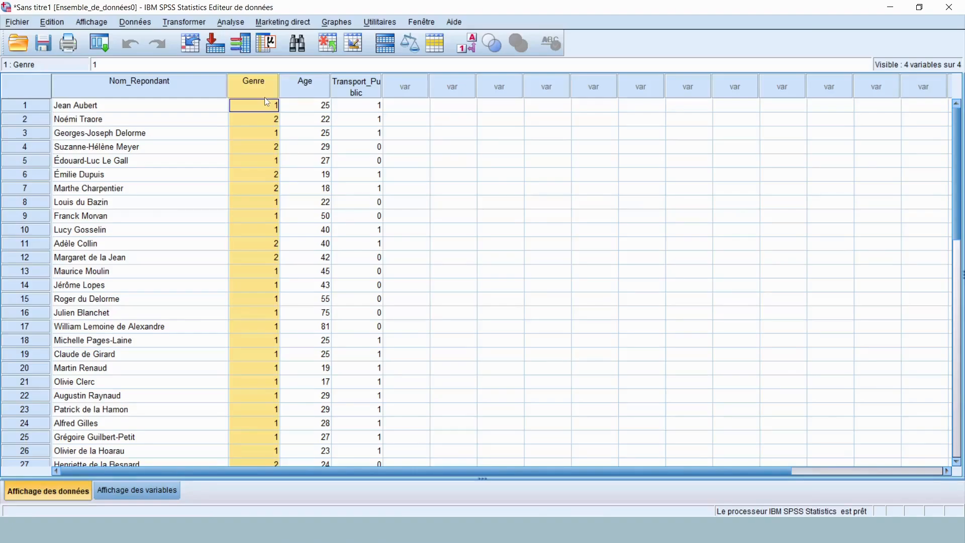
pyautogui.click(359, 81)
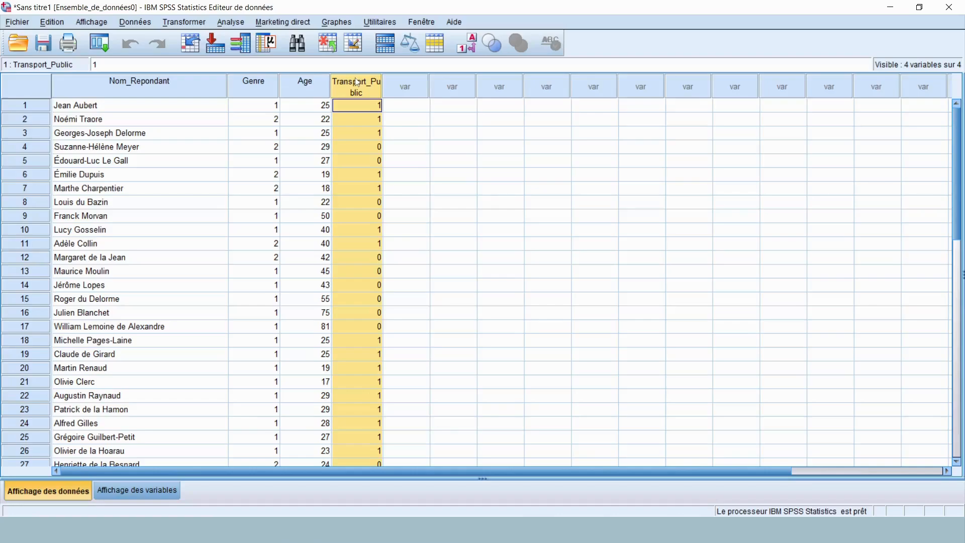
# Step: Open the descriptive-statistics frequency analysis (Effectifs) for the dataset
pyautogui.click(238, 25)
pyautogui.moveTo(294, 54)
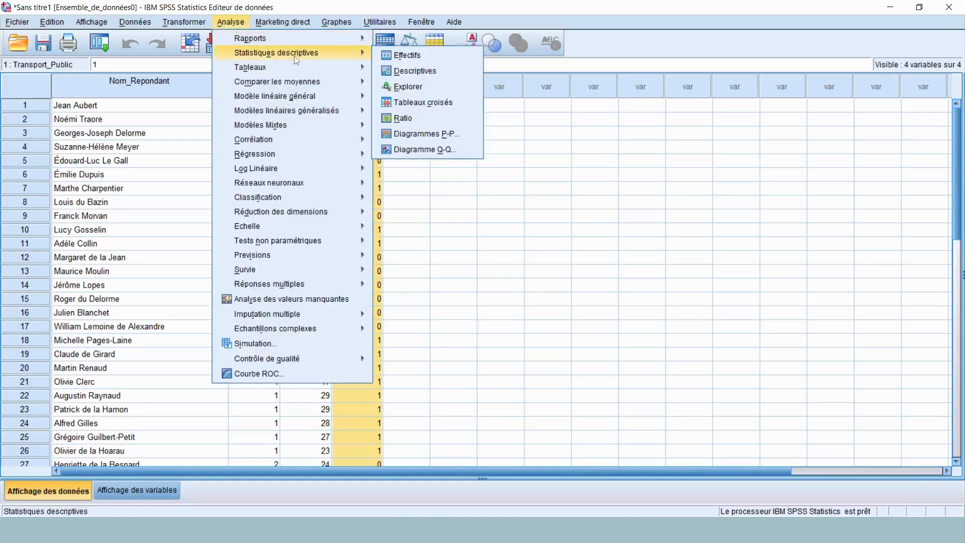
pyautogui.click(408, 56)
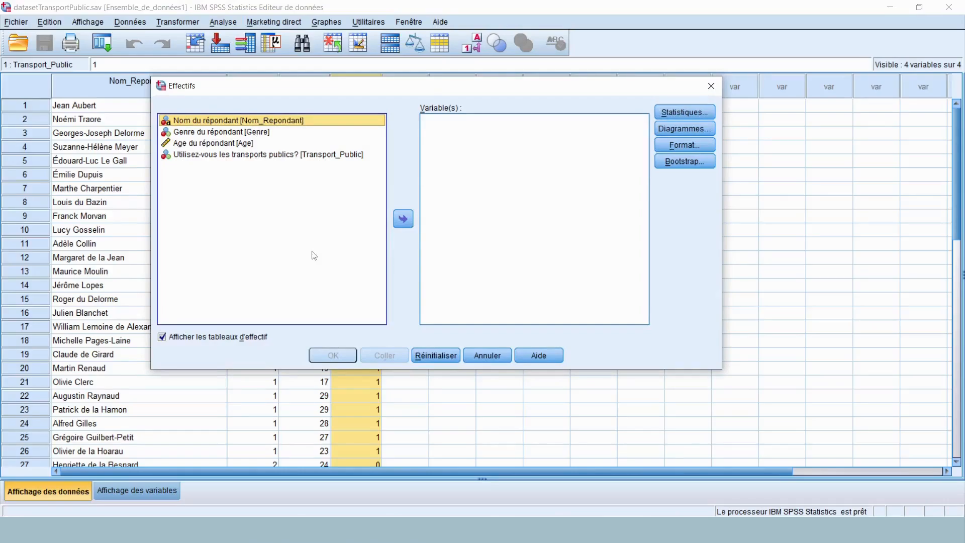
pyautogui.click(220, 133)
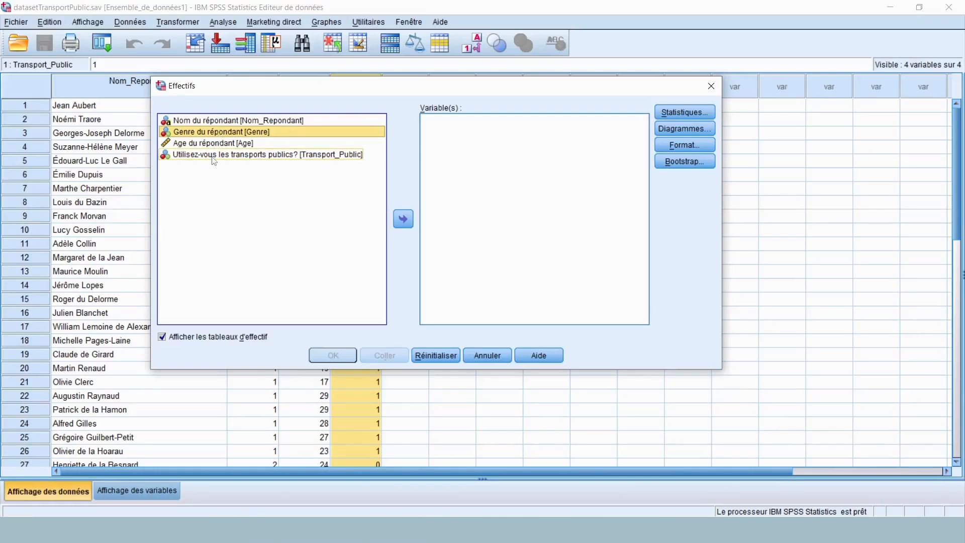
pyautogui.keyDown('ctrl'); pyautogui.click(213, 156); pyautogui.keyUp('ctrl')
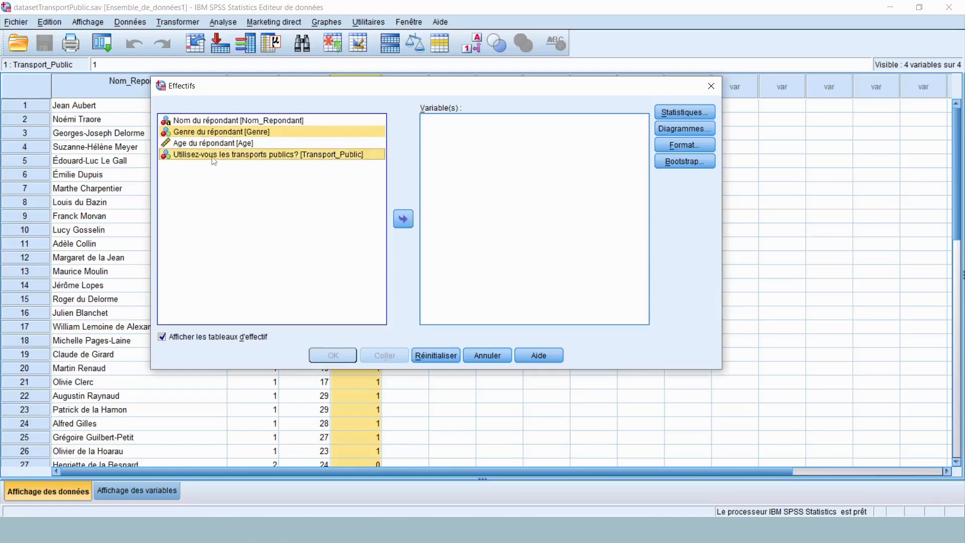
pyautogui.moveTo(213, 160); pyautogui.dragTo(453, 195)
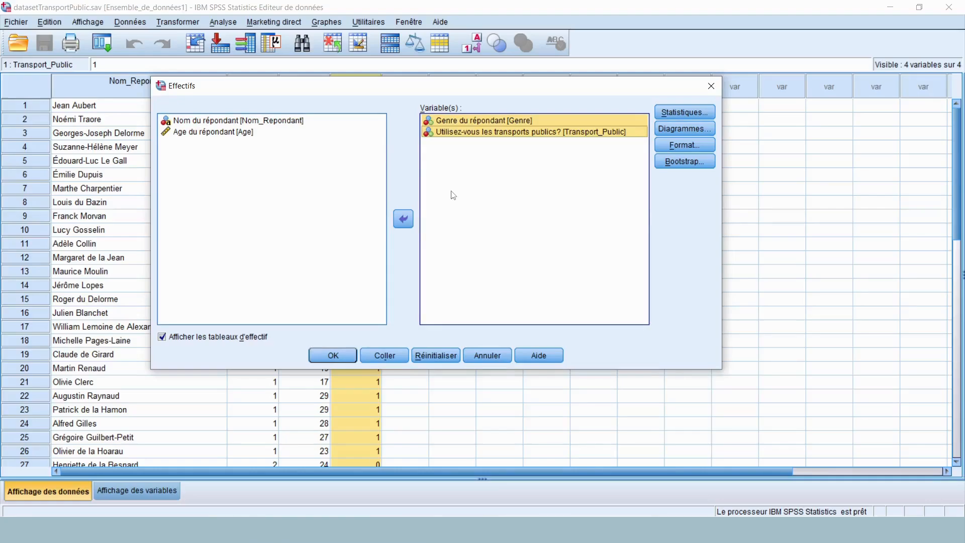
pyautogui.click(403, 220)
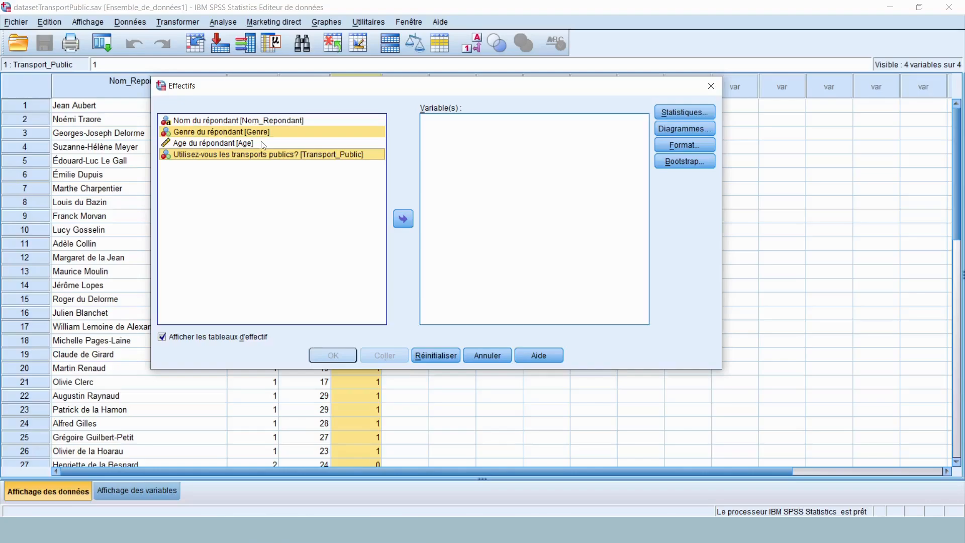
# Step: Add Genre and Transport_Public as the variables of the frequency analysis
pyautogui.click(217, 132)
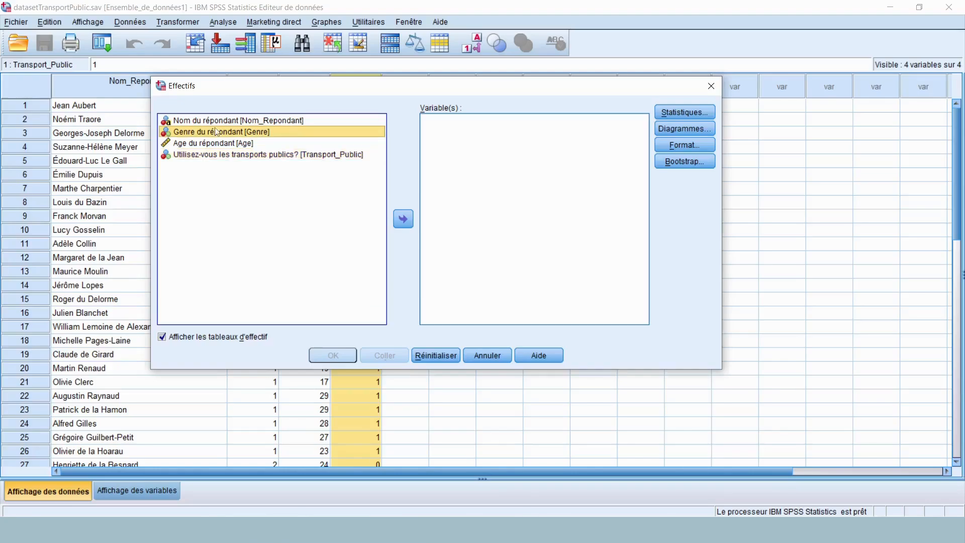
pyautogui.doubleClick(217, 132)
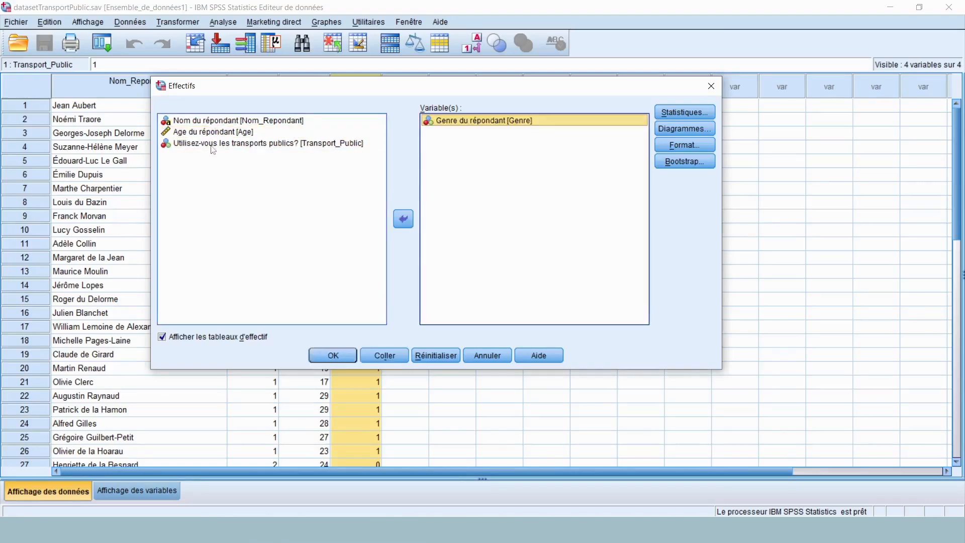
pyautogui.doubleClick(212, 146)
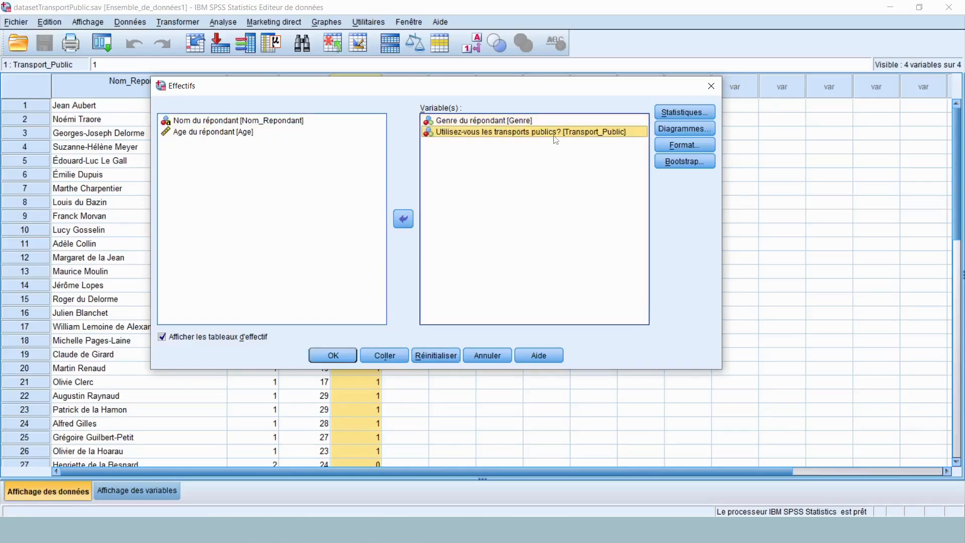
# Step: Request bar charts (Diagrammes en bâtons) with percentages as chart values and run the frequency analysis
pyautogui.click(694, 130)
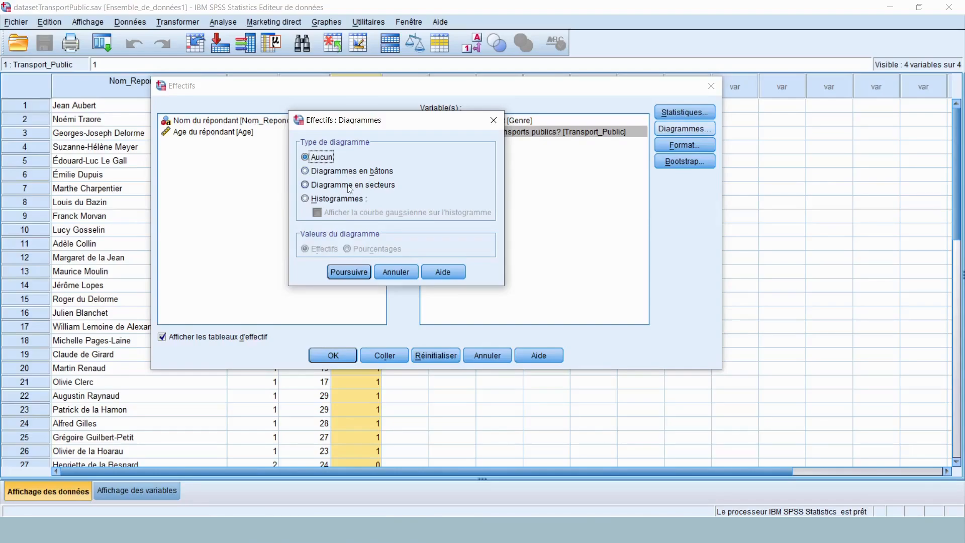
pyautogui.click(377, 177)
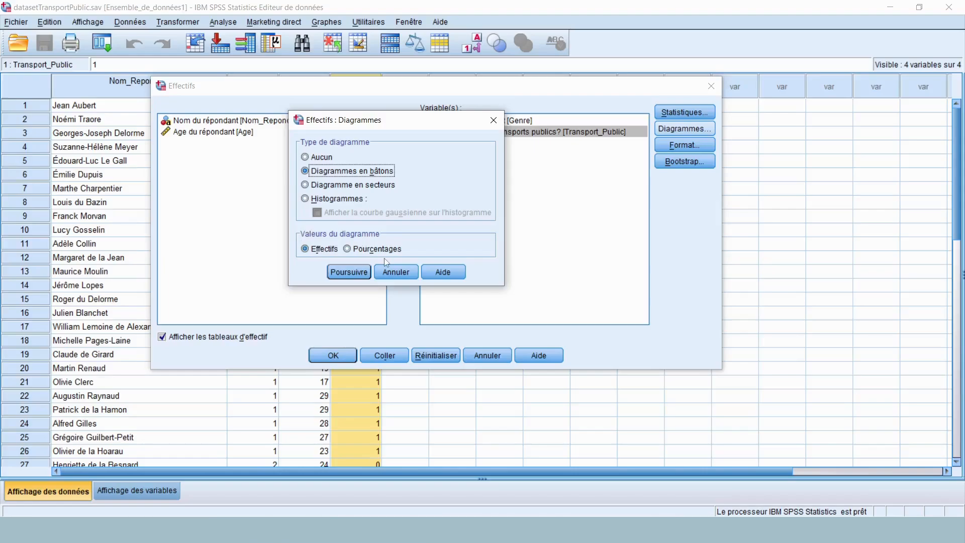
pyautogui.click(350, 250)
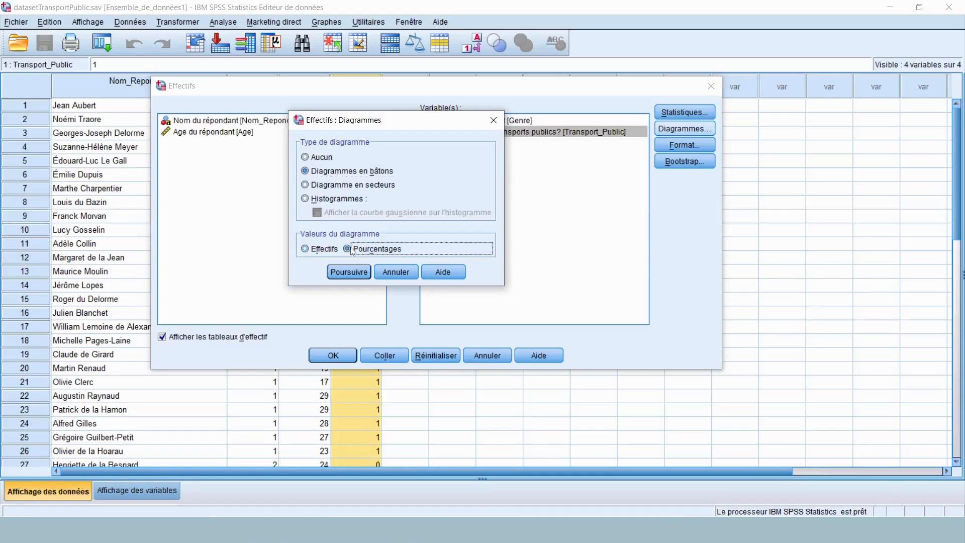
pyautogui.click(344, 275)
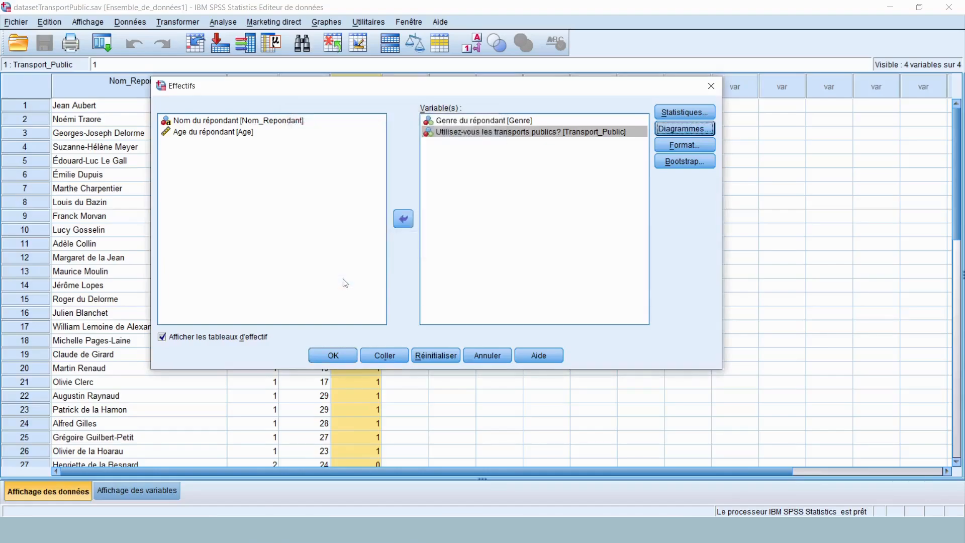
pyautogui.click(324, 355)
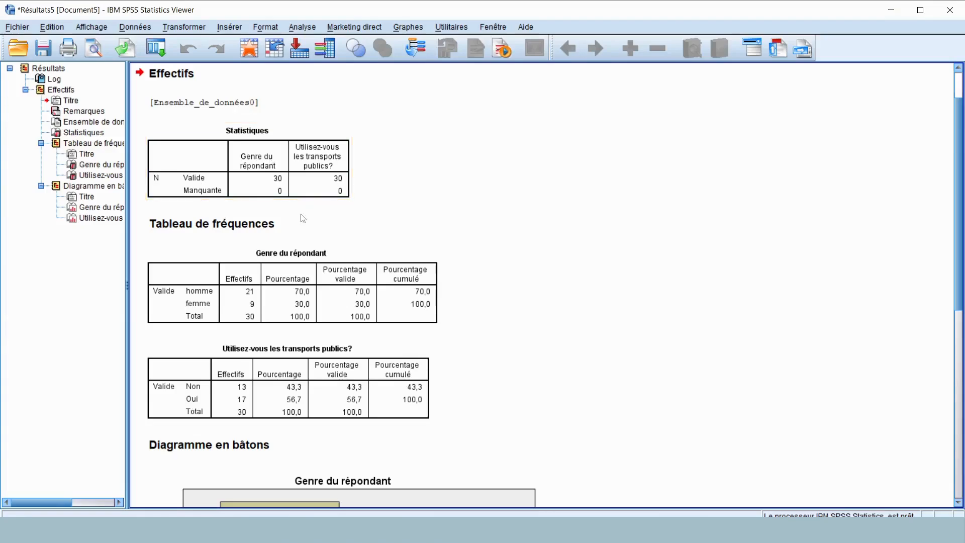
# Step: Examine the frequency tables and bar charts for the respondents' gender and public transport use
pyautogui.scroll(-3, 303, 218)
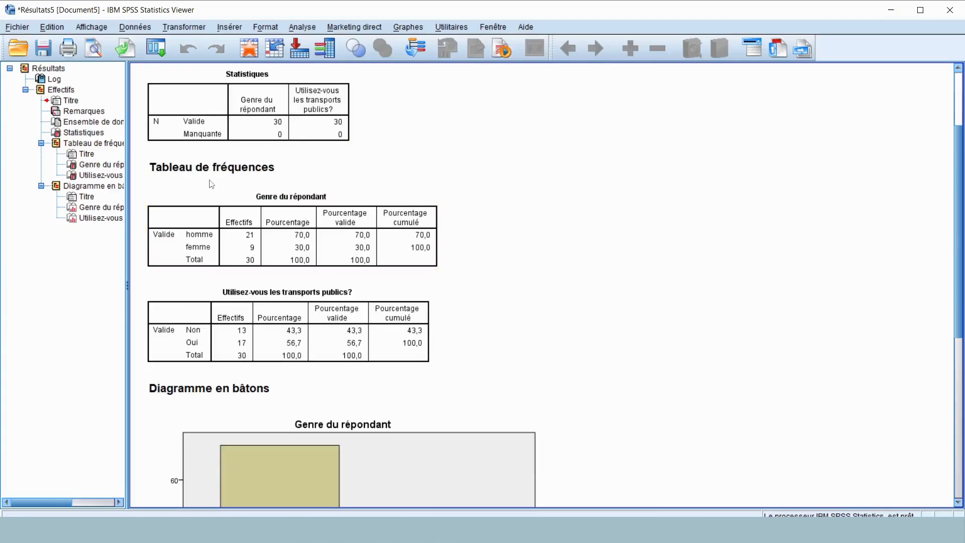
pyautogui.click(302, 209)
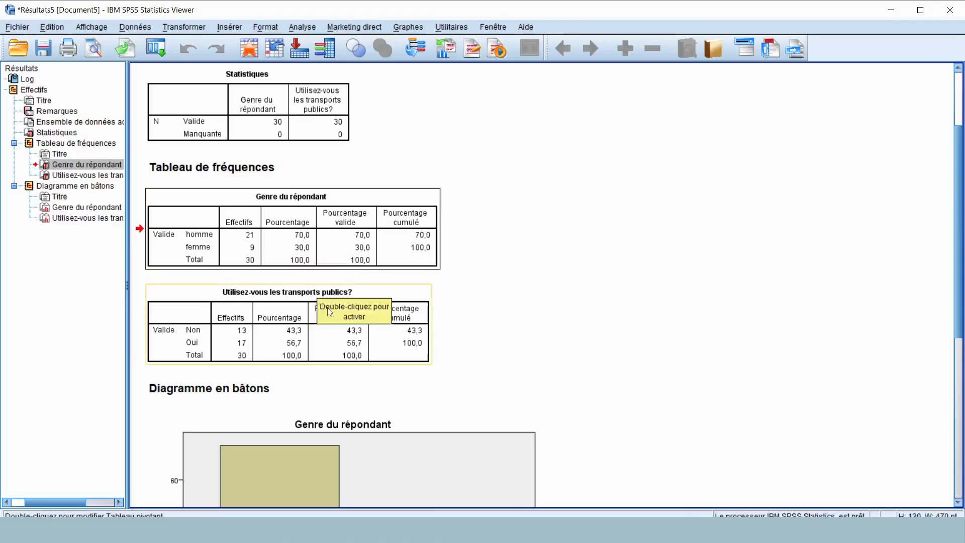
pyautogui.click(312, 288)
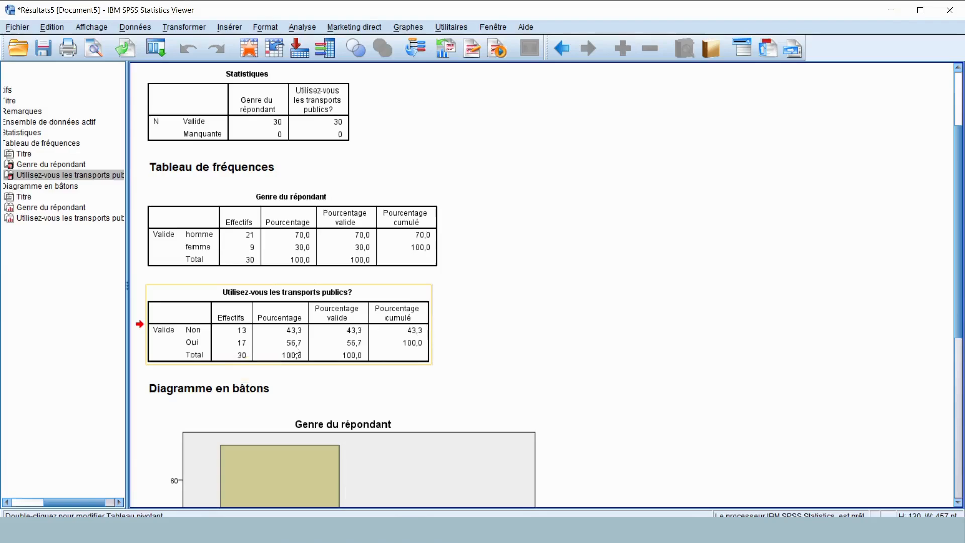
pyautogui.scroll(-3, 296, 351)
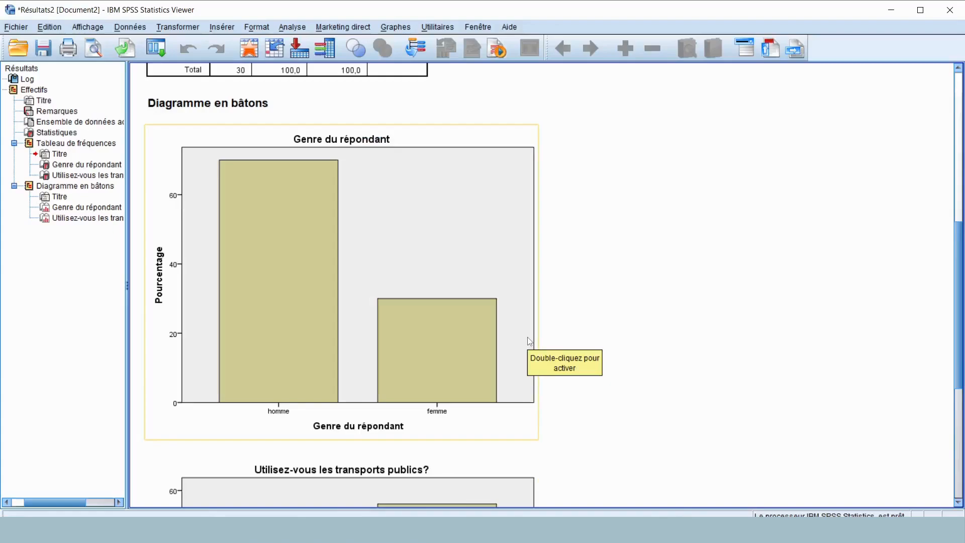
pyautogui.scroll(-2, 530, 341)
pyautogui.scroll(-8, 632, 327)
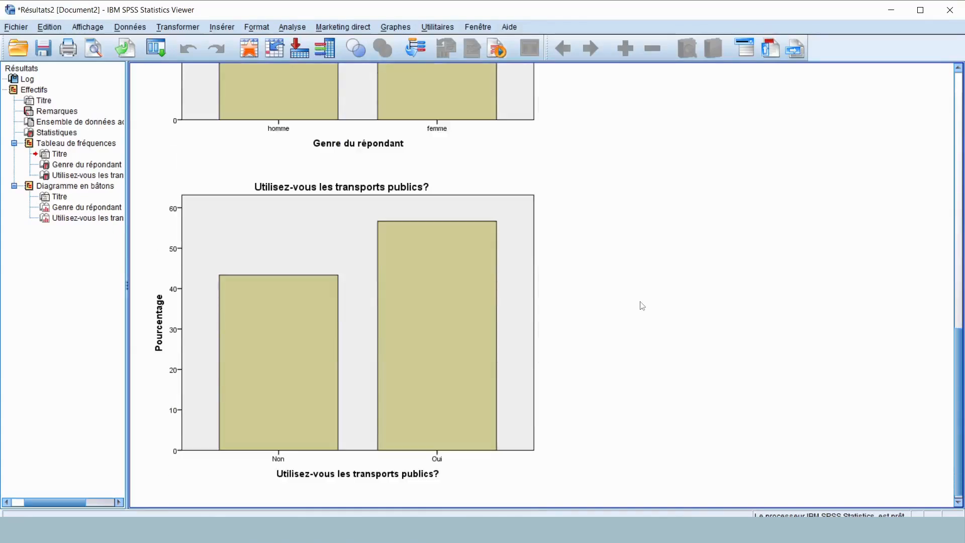
pyautogui.click(510, 300)
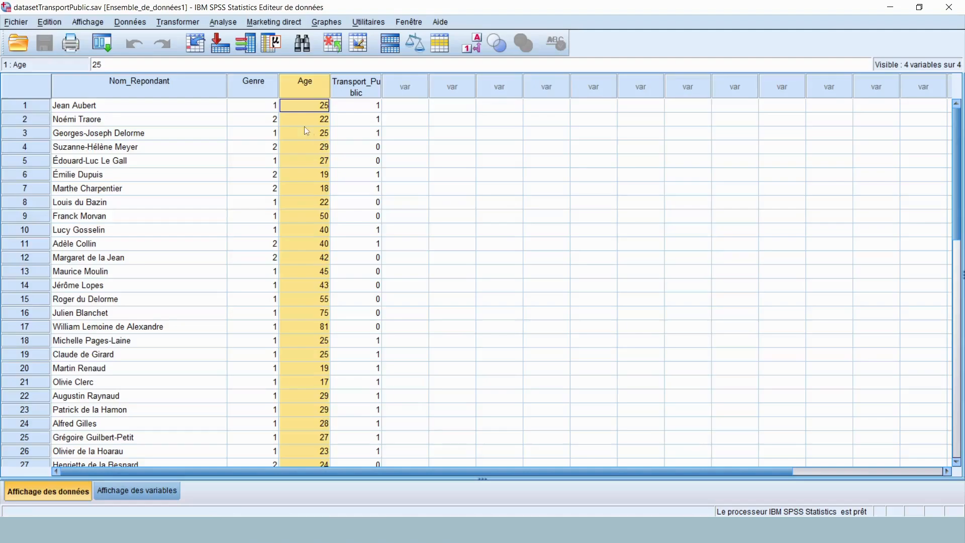
# Step: Reopen the frequency analysis (Effectifs) and replace Genre and Transport_Public with Age as the only analysed variable
pyautogui.click(226, 23)
pyautogui.moveTo(276, 55)
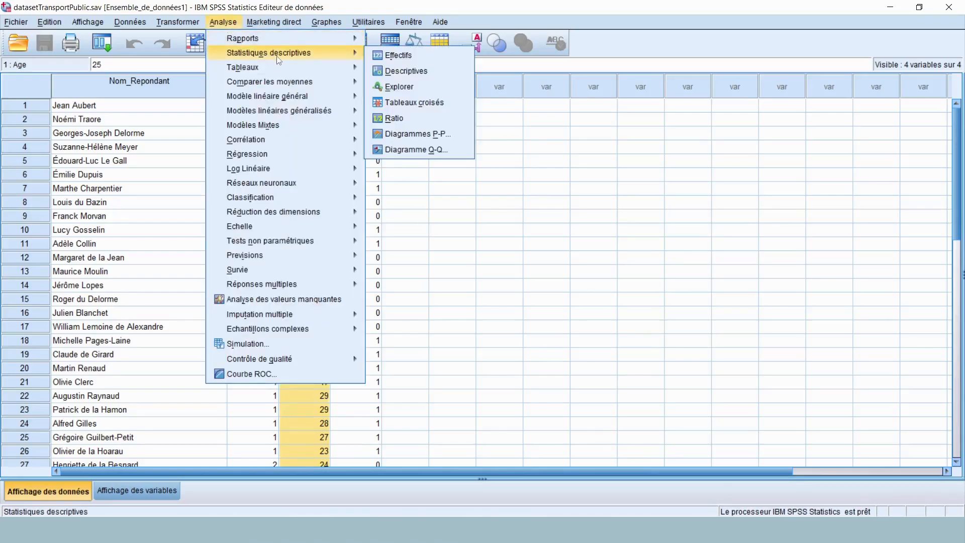
pyautogui.click(395, 55)
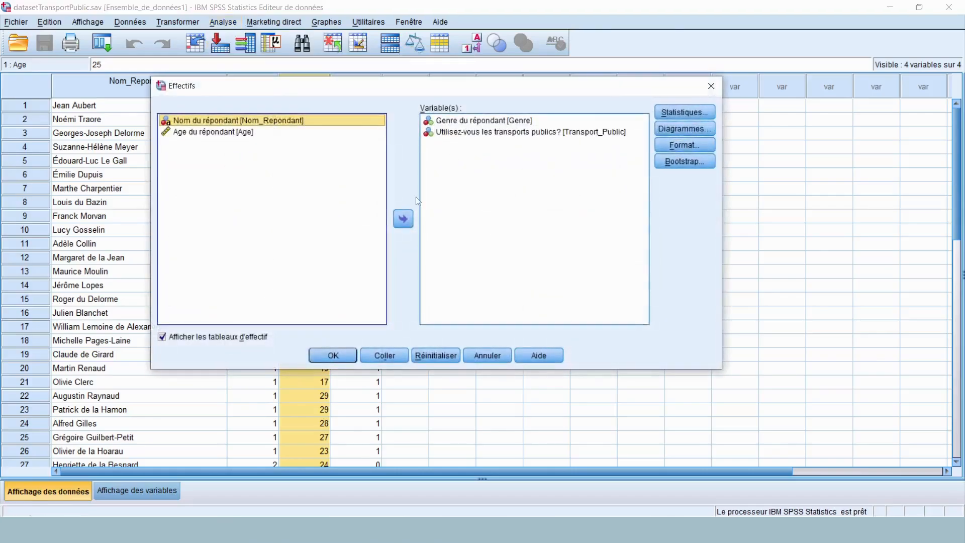
pyautogui.click(501, 122)
pyautogui.hotkey('shift', 'Down')
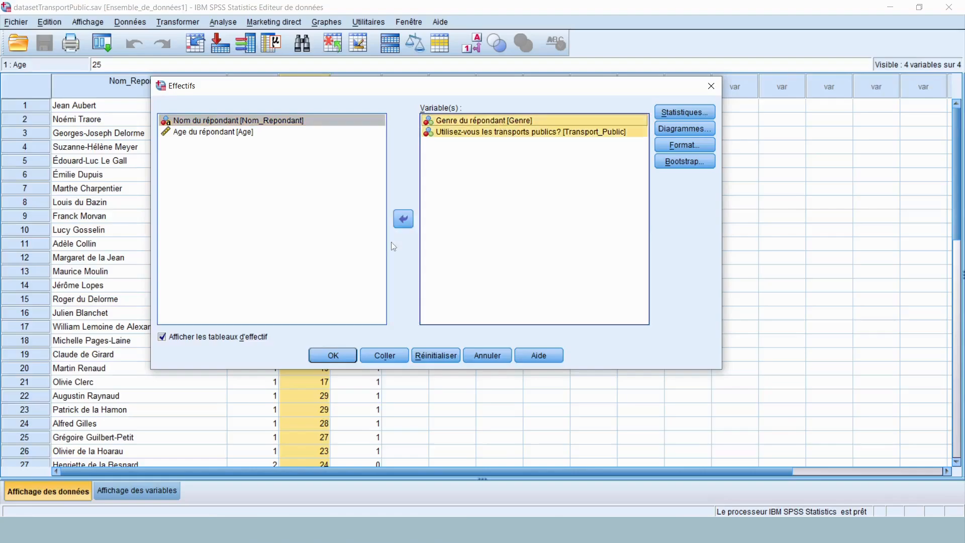
pyautogui.click(403, 219)
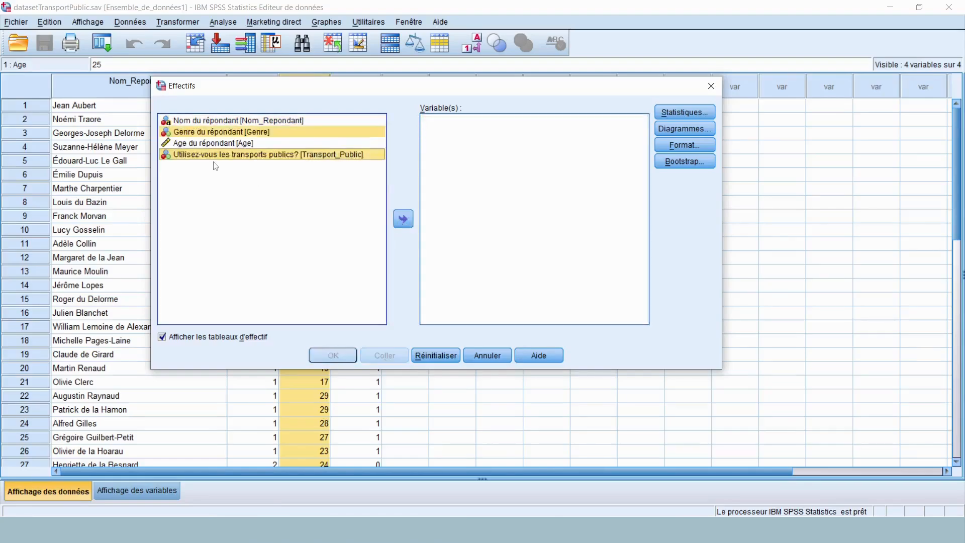
pyautogui.click(197, 144)
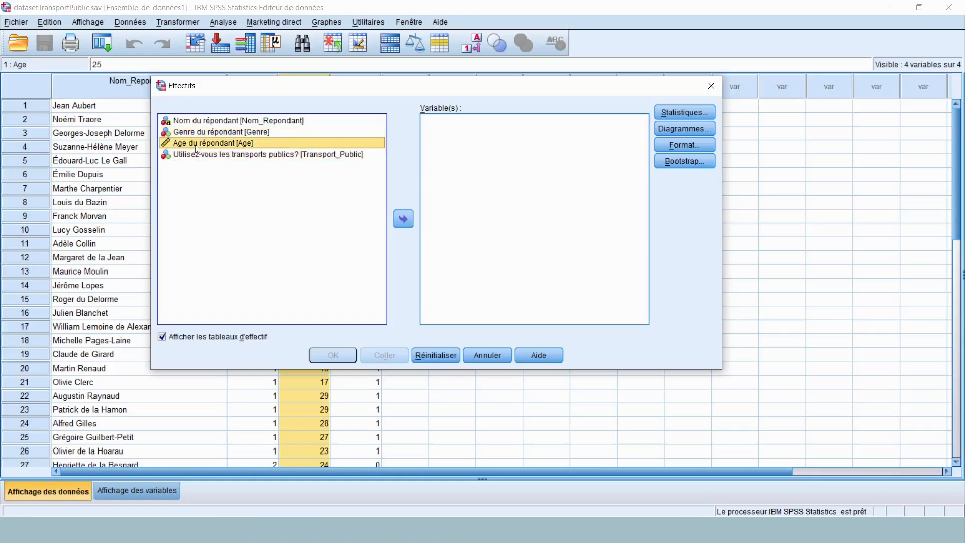
pyautogui.doubleClick(196, 145)
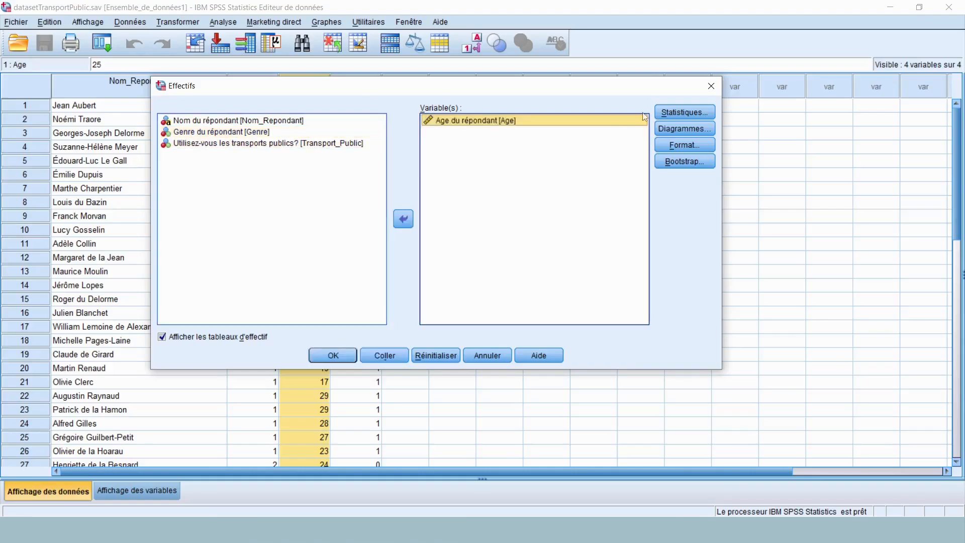
# Step: Request the mean, median, standard deviation, minimum and maximum (Moyenne, Médiane, Ecart type, Minimum, Maximum) for the Age analysis
pyautogui.click(673, 113)
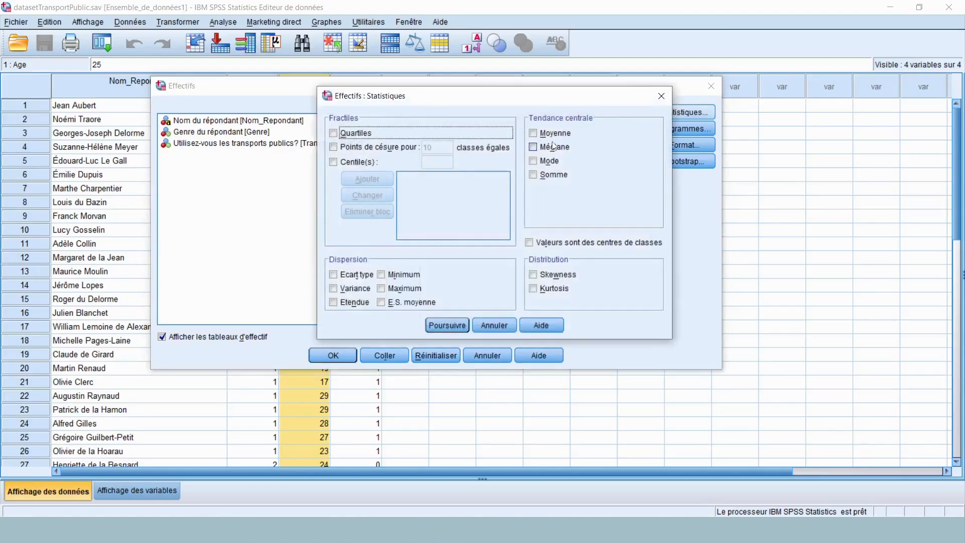
pyautogui.click(541, 134)
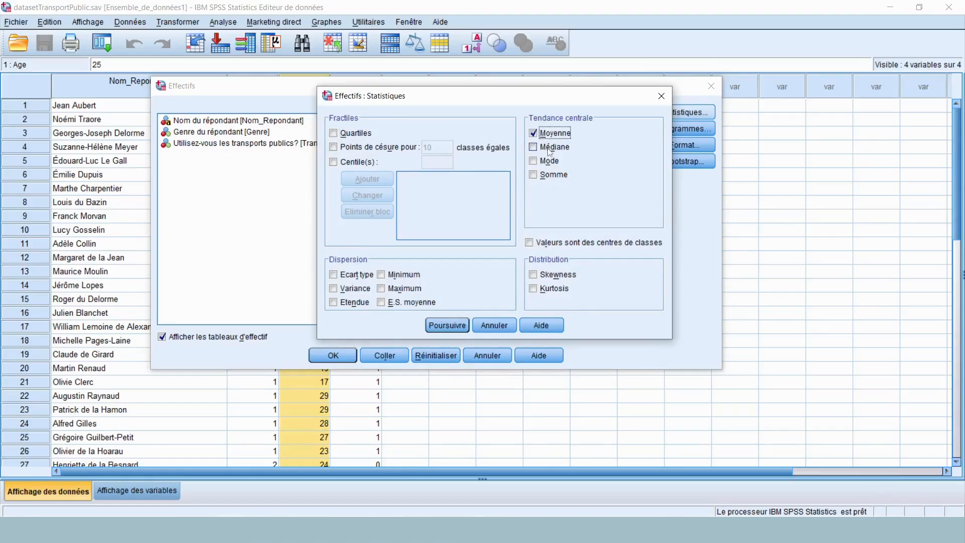
pyautogui.click(550, 151)
pyautogui.click(350, 276)
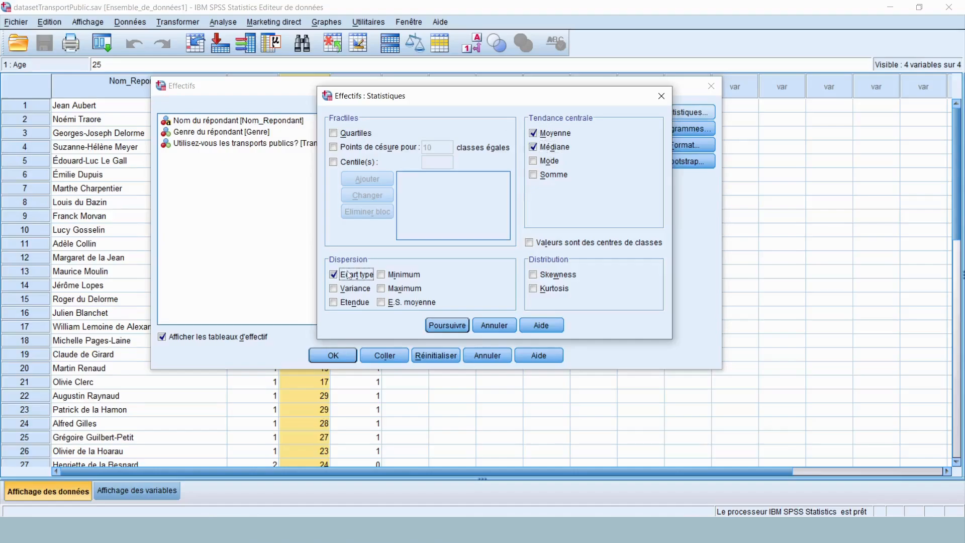
pyautogui.click(388, 277)
pyautogui.click(397, 289)
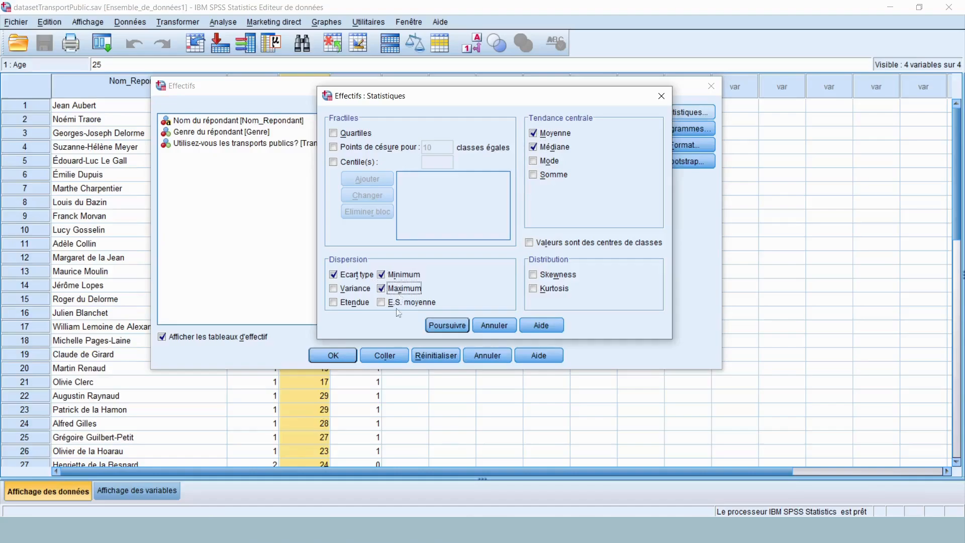
pyautogui.click(457, 327)
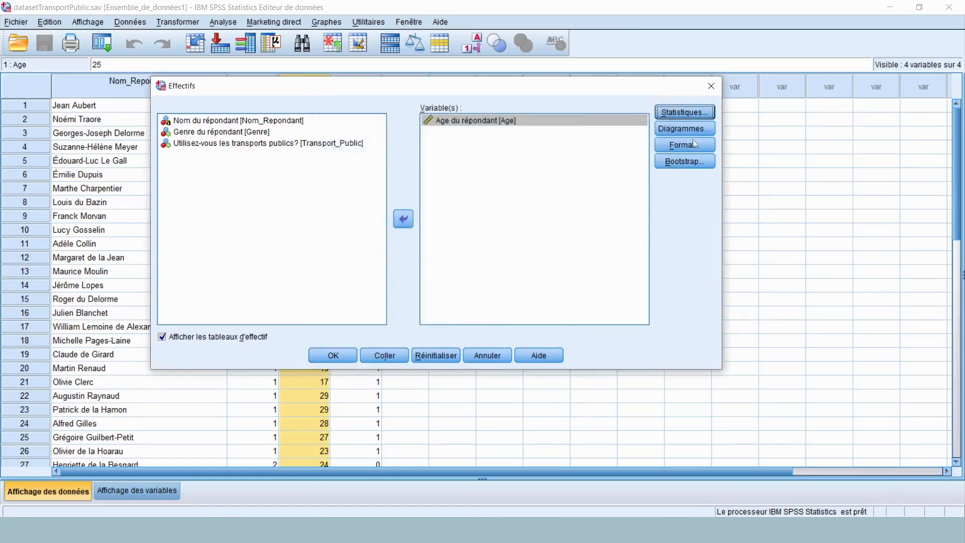
# Step: Choose a histogram with the Gaussian curve for Age, keep the frequency tables displayed and run the analysis
pyautogui.click(681, 130)
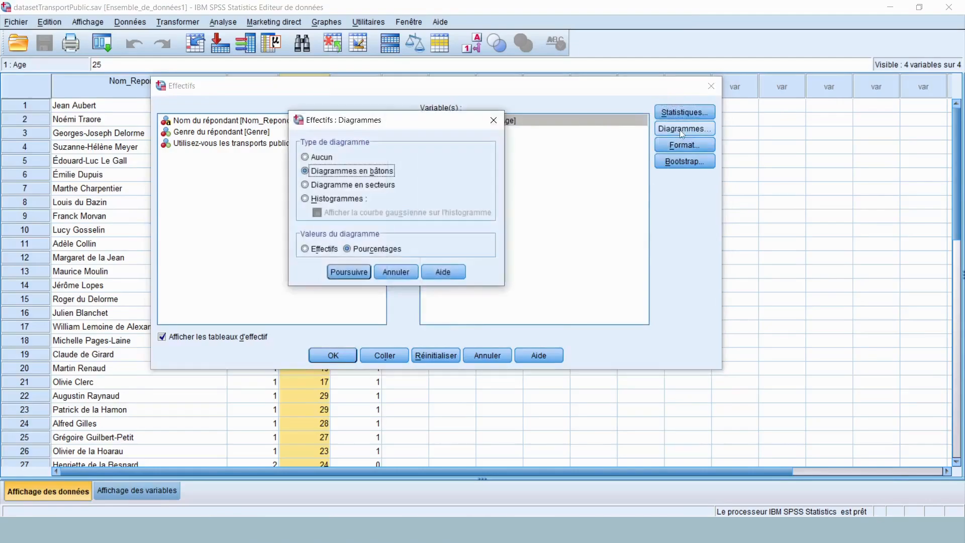
pyautogui.click(324, 201)
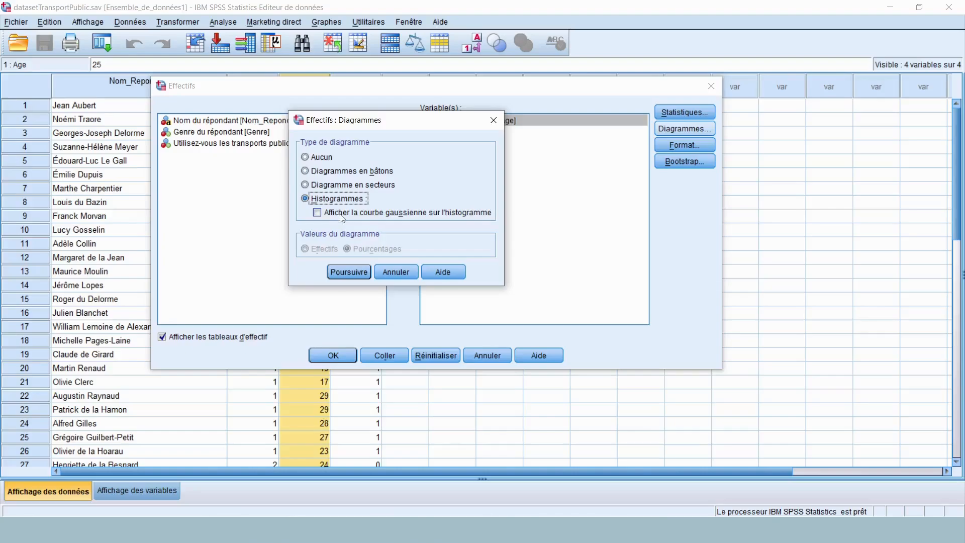
pyautogui.click(342, 216)
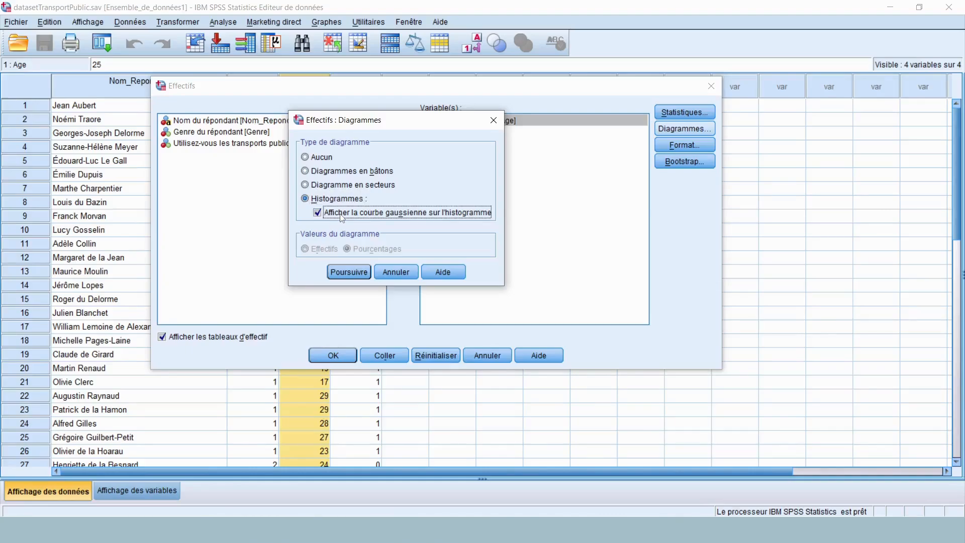
pyautogui.click(350, 273)
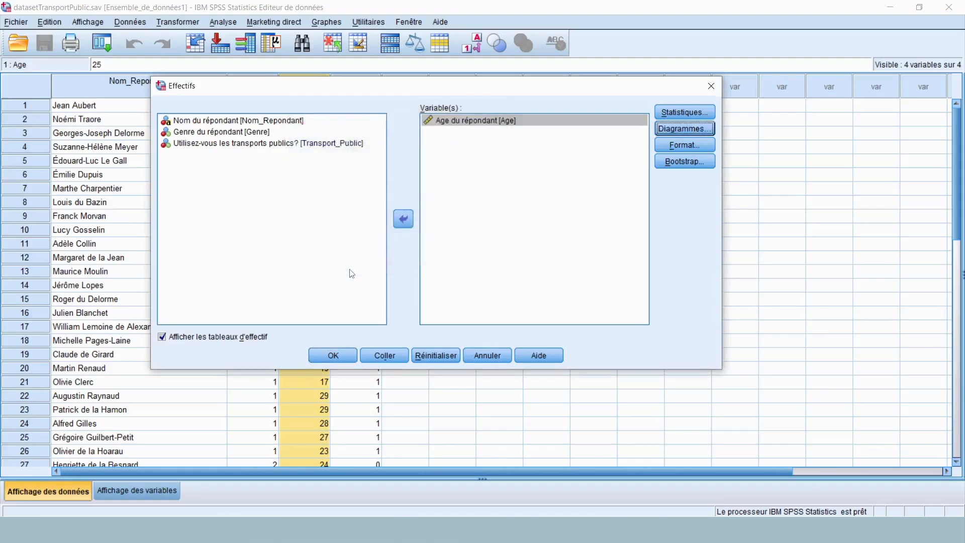
pyautogui.click(188, 341)
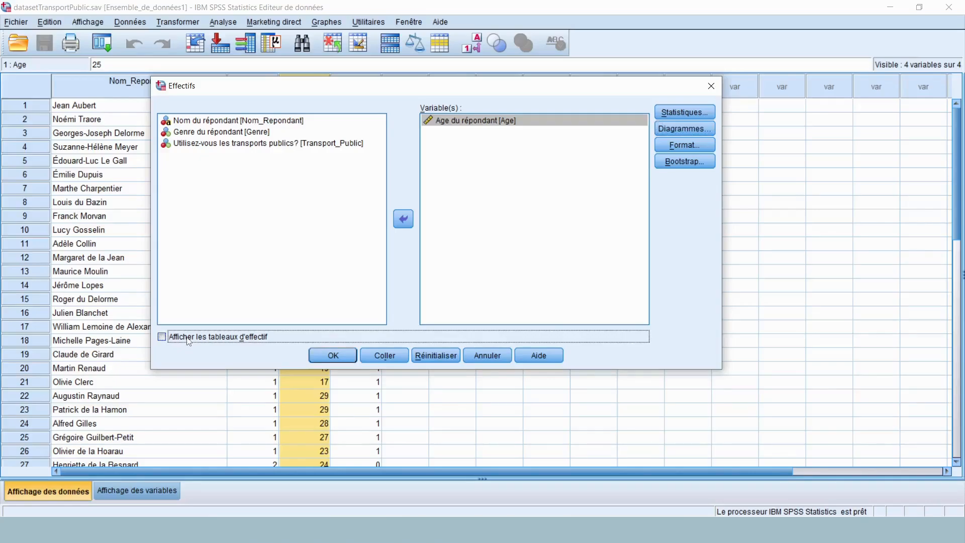
pyautogui.click(188, 342)
pyautogui.click(334, 355)
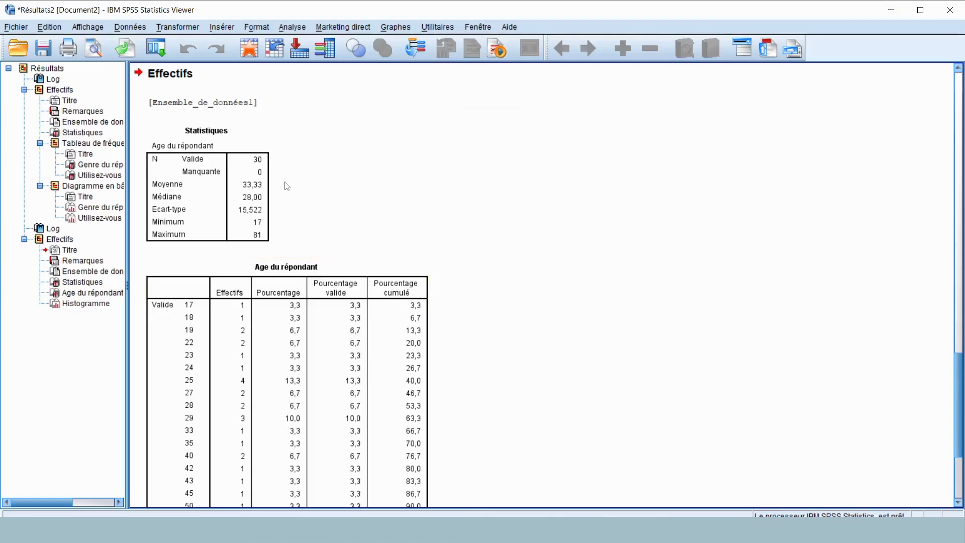
# Step: Examine the statistics table, frequency table and histogram for the respondents' age
pyautogui.click(182, 129)
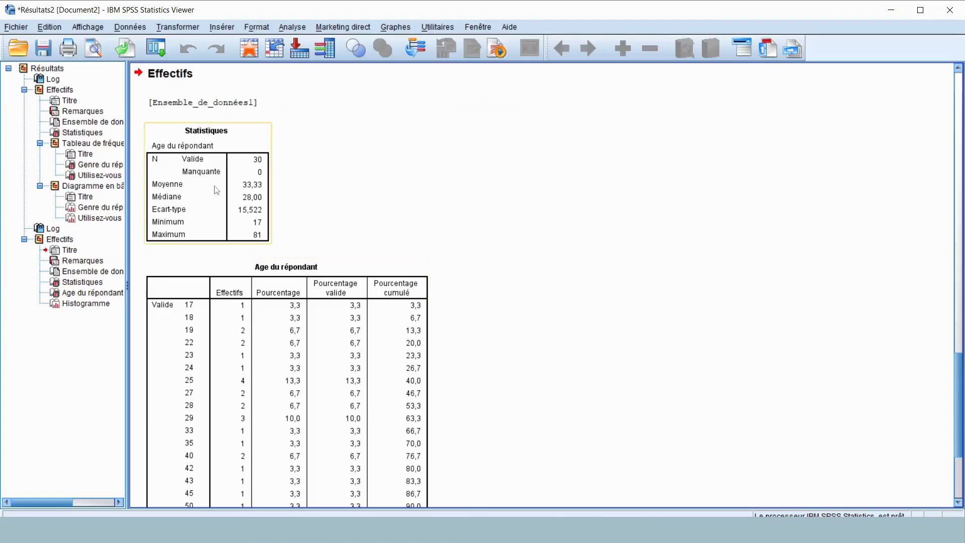
pyautogui.click(258, 213)
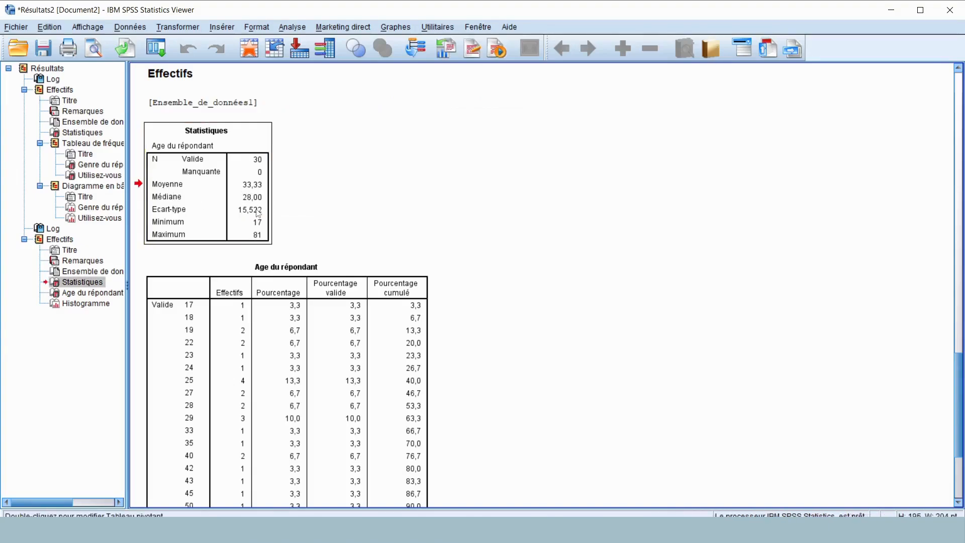
pyautogui.click(239, 235)
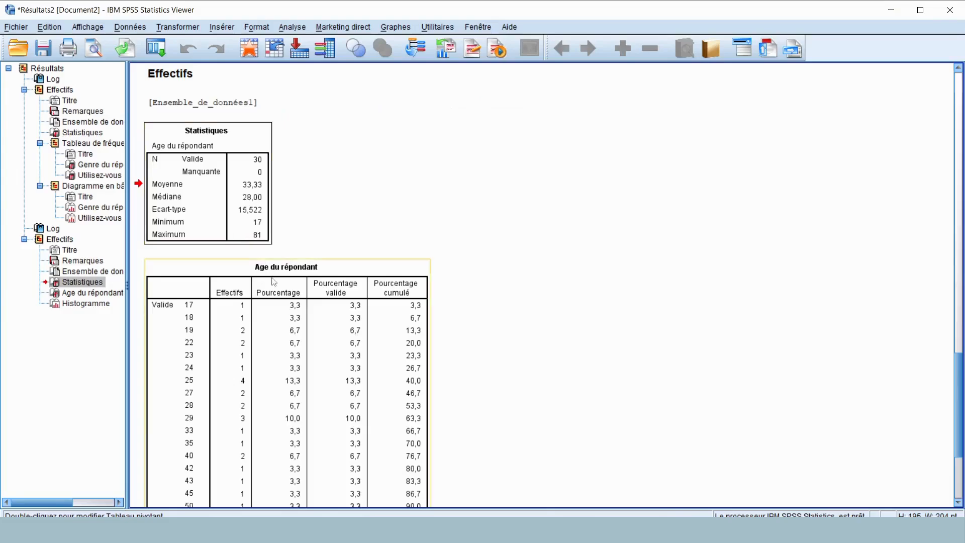
pyautogui.scroll(-3, 274, 281)
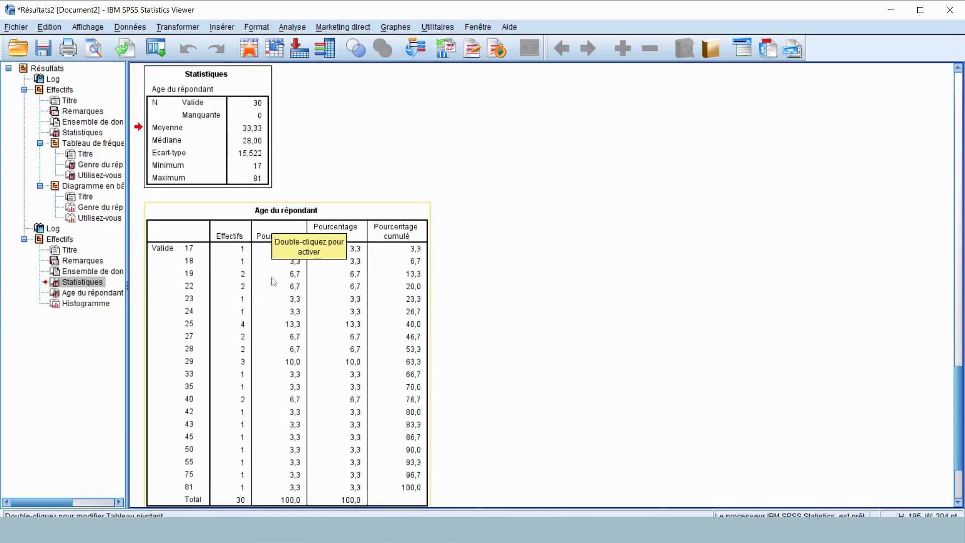
pyautogui.scroll(-3, 274, 282)
pyautogui.scroll(-6, 274, 281)
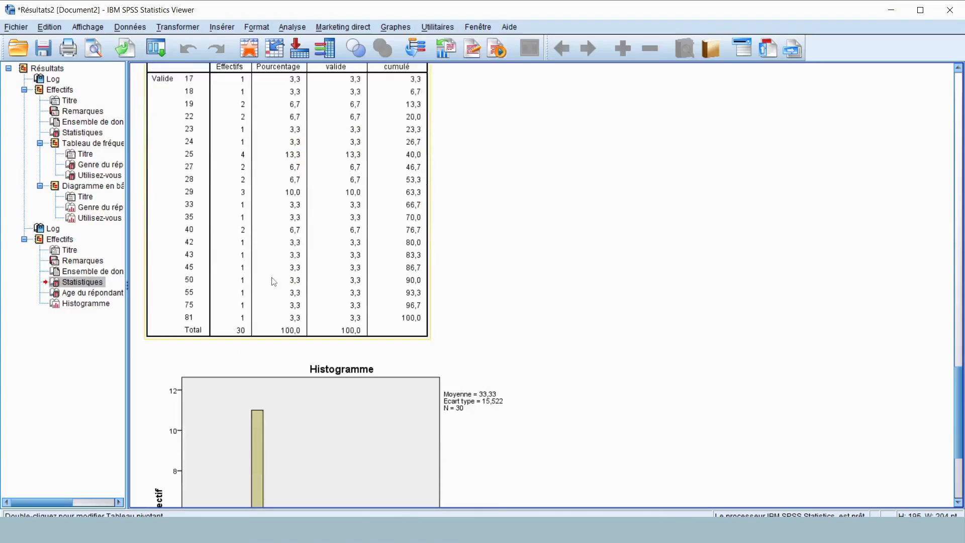
pyautogui.scroll(3, 254, 177)
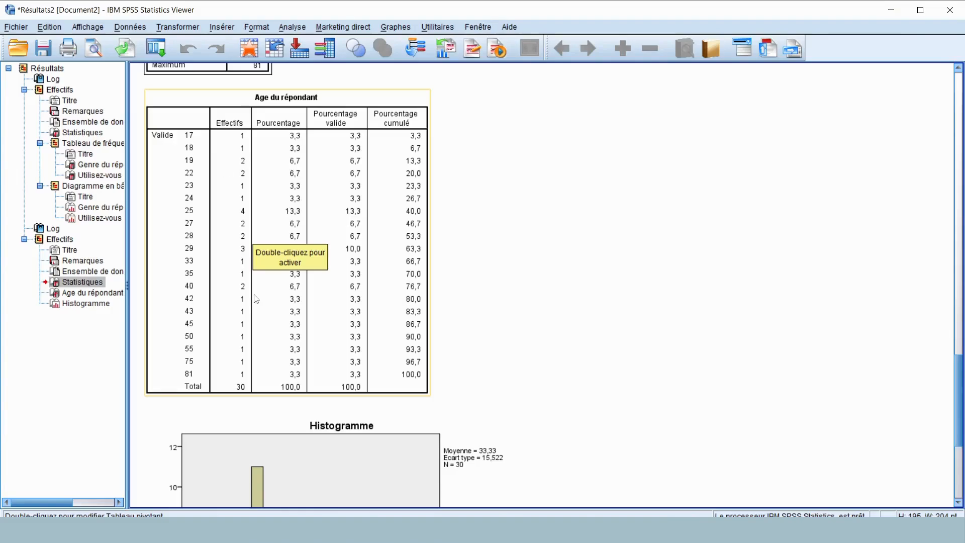
pyautogui.scroll(-2, 256, 298)
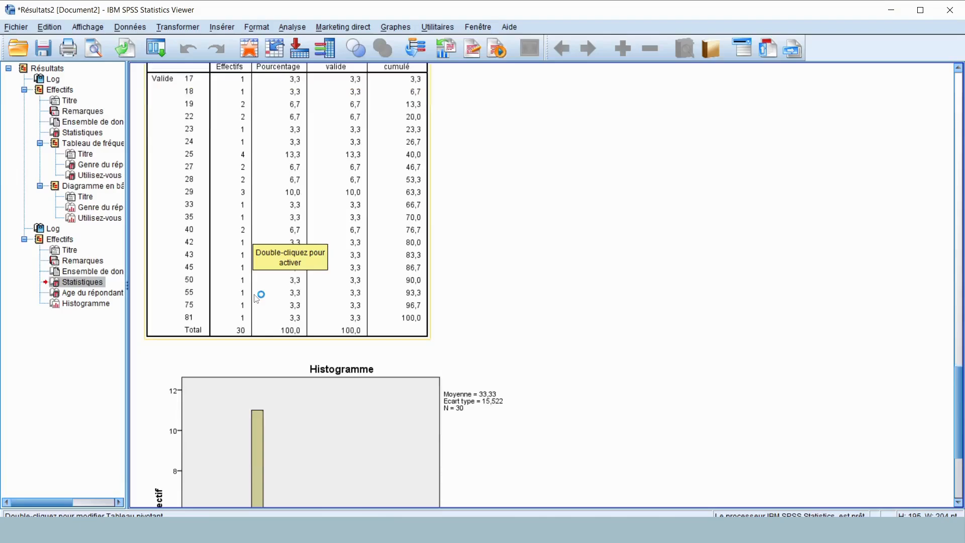
pyautogui.scroll(-5, 256, 298)
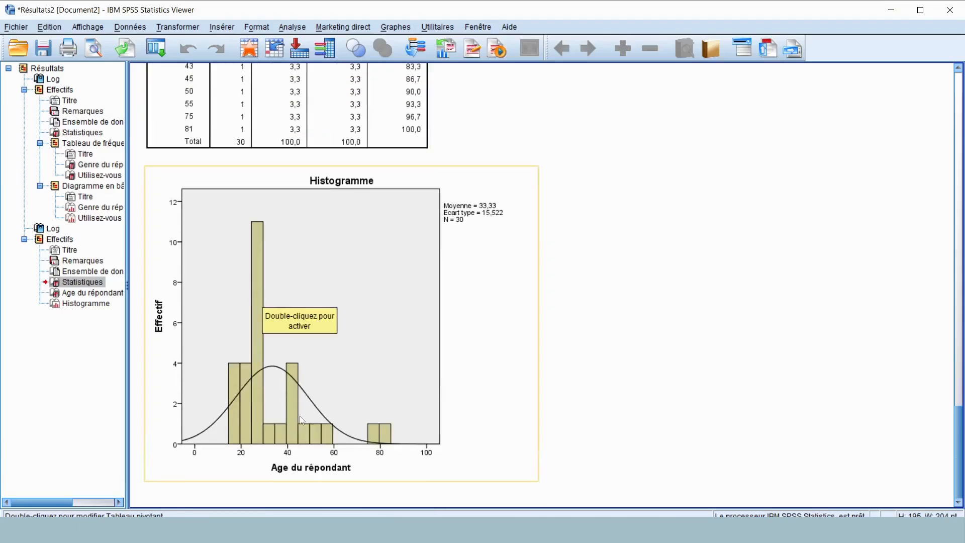